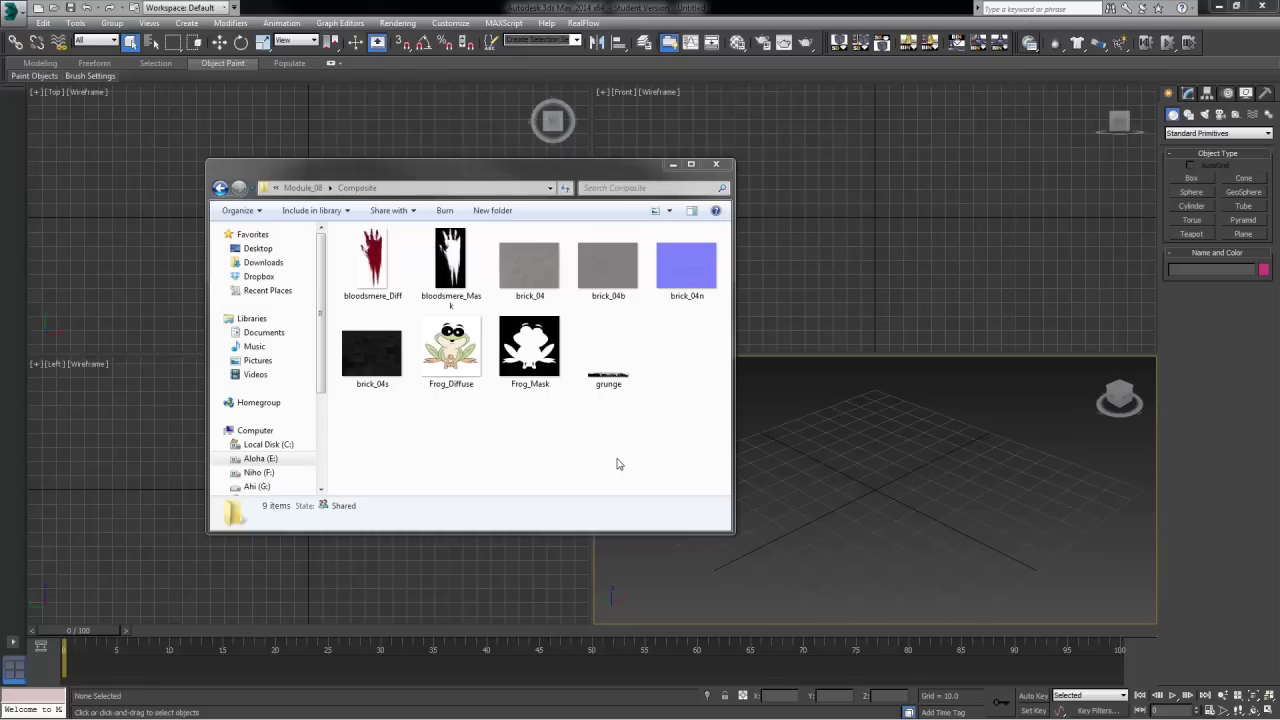
# Examine the blood smear, brick, frog and grunge texture images in the Composite folder.
pyautogui.moveTo(364, 444); pyautogui.dragTo(692, 268)
pyautogui.moveTo(690, 456); pyautogui.dragTo(364, 258)
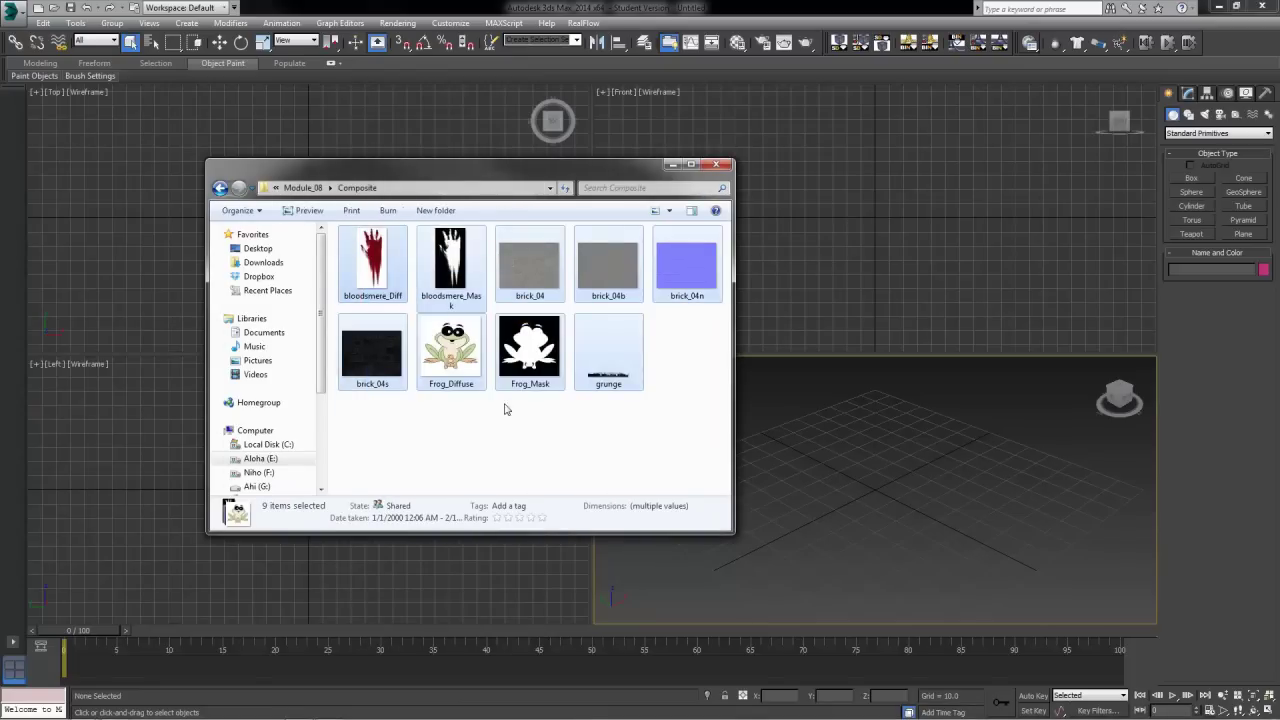
pyautogui.click(470, 455)
pyautogui.moveTo(370, 435); pyautogui.dragTo(683, 429)
pyautogui.click(683, 429)
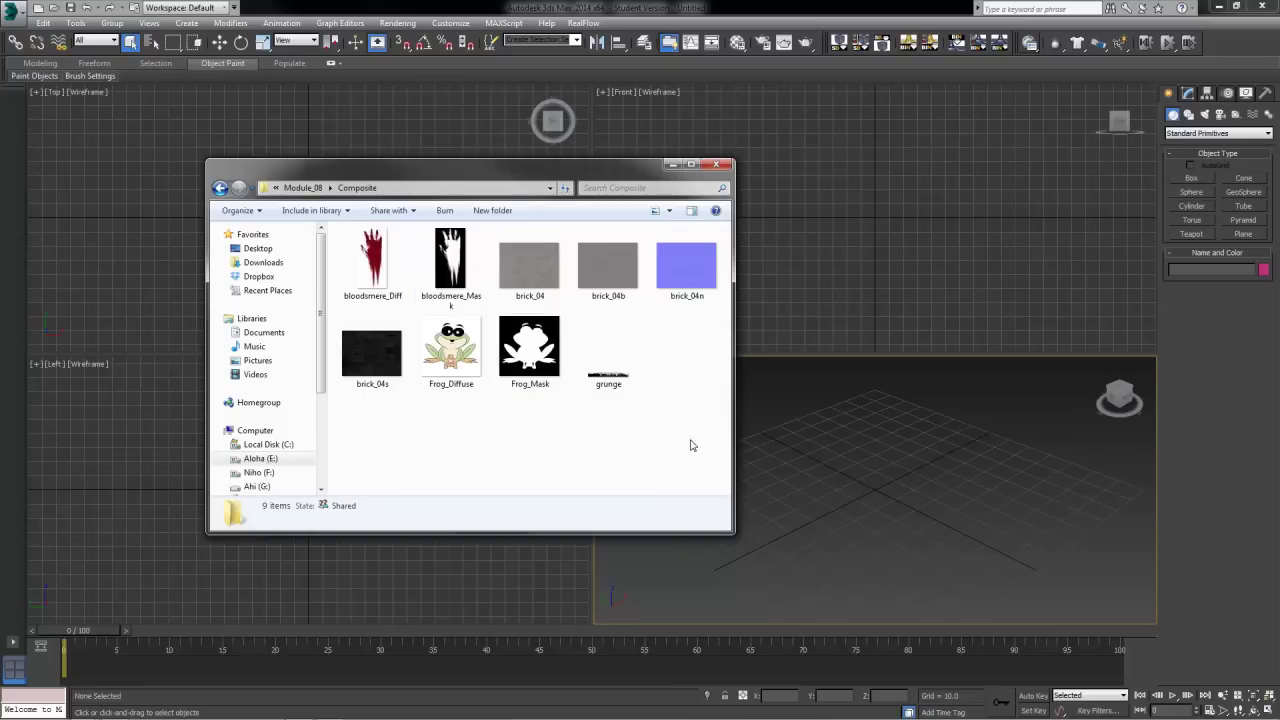
pyautogui.moveTo(712, 456); pyautogui.dragTo(589, 428)
pyautogui.moveTo(445, 418); pyautogui.dragTo(546, 346)
pyautogui.click(508, 484)
# View the grunge image at full size, and close the viewer.
pyautogui.click(619, 382)
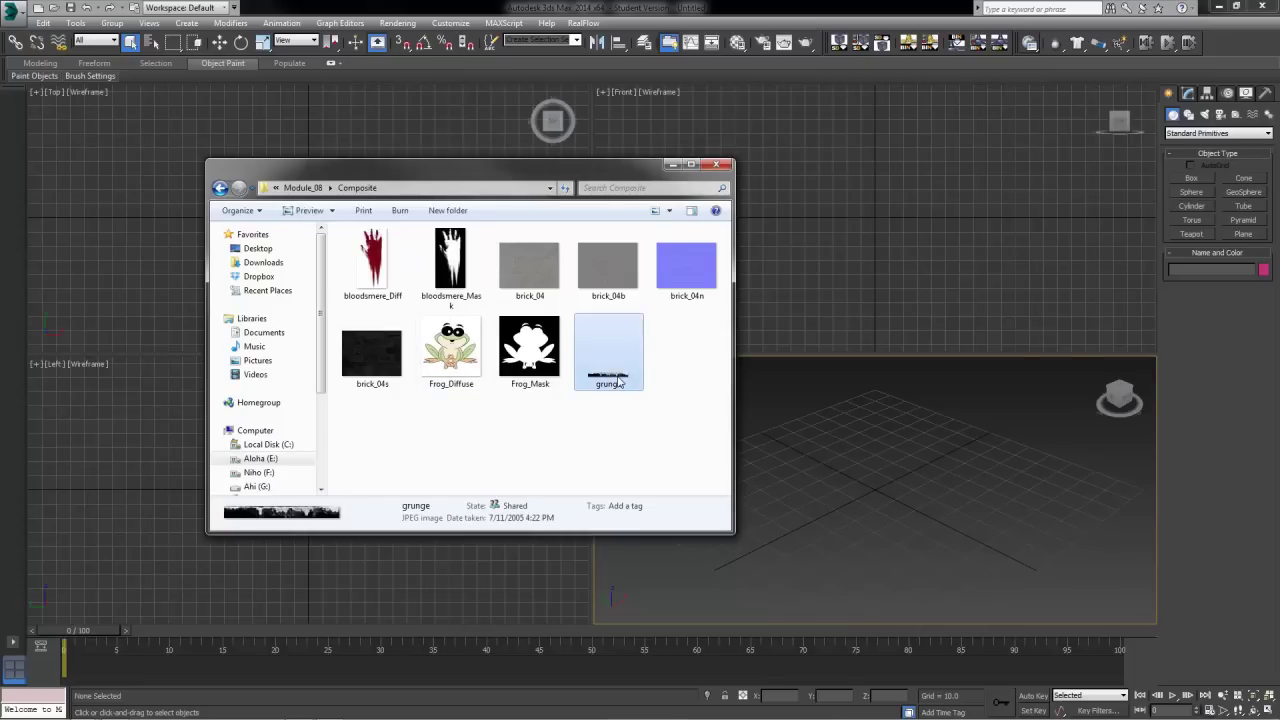
pyautogui.doubleClick(619, 382)
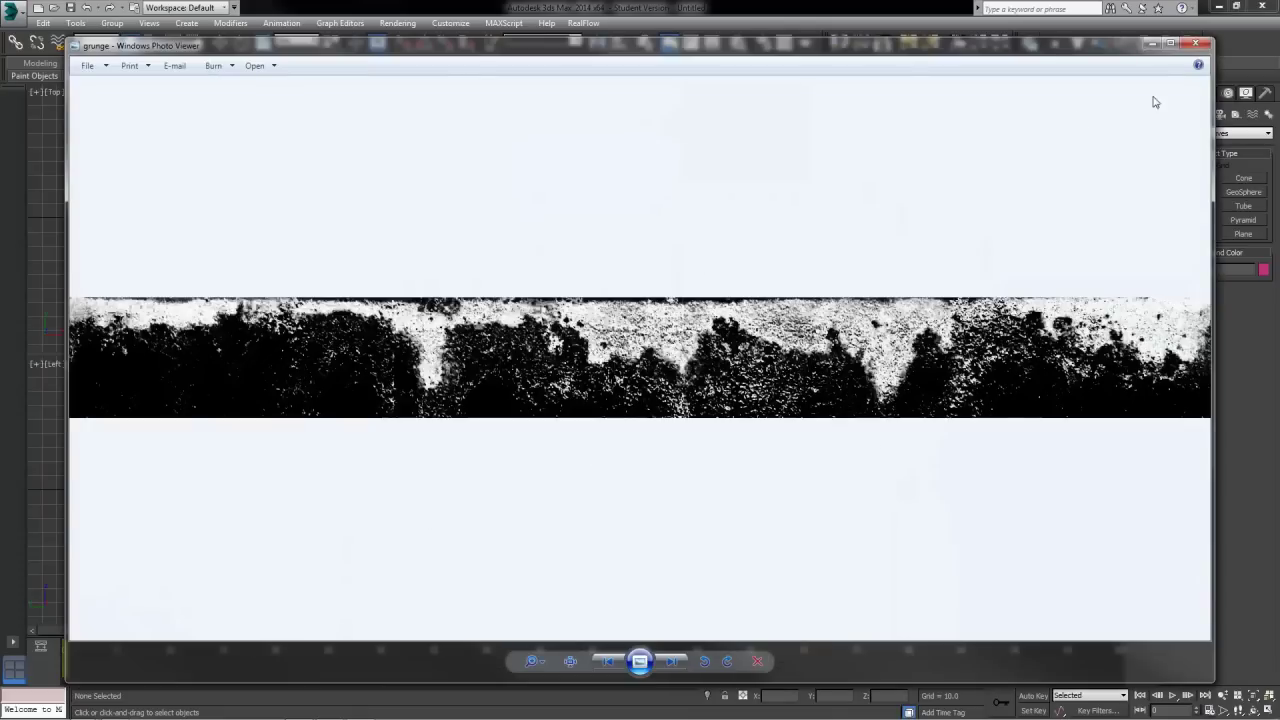
pyautogui.click(1200, 48)
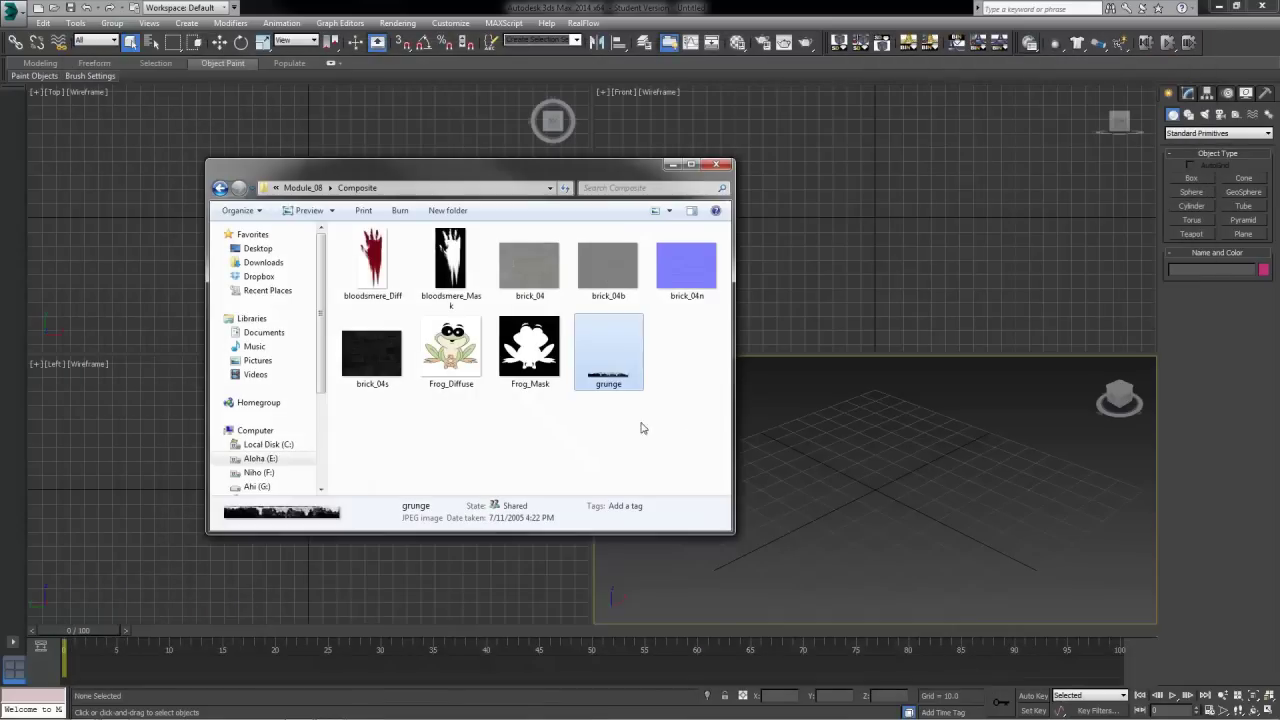
pyautogui.click(483, 443)
pyautogui.moveTo(704, 466); pyautogui.dragTo(330, 256)
pyautogui.click(697, 466)
pyautogui.moveTo(711, 465); pyautogui.dragTo(658, 416)
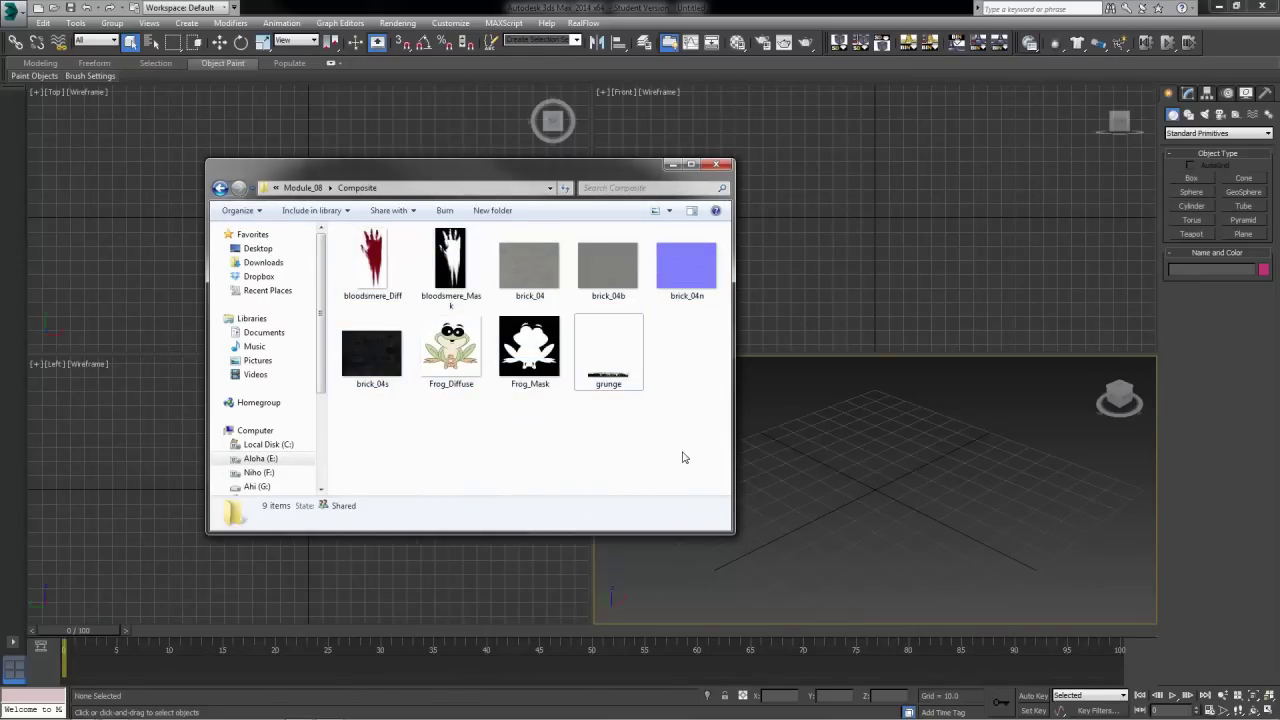
pyautogui.click(629, 376)
pyautogui.click(686, 443)
pyautogui.moveTo(711, 454); pyautogui.dragTo(430, 295)
pyautogui.click(456, 428)
# Minimize the folder window and draw a thin wall-like box in the Top view, about 14 long, 183 wide and 86 high.
pyautogui.click(673, 165)
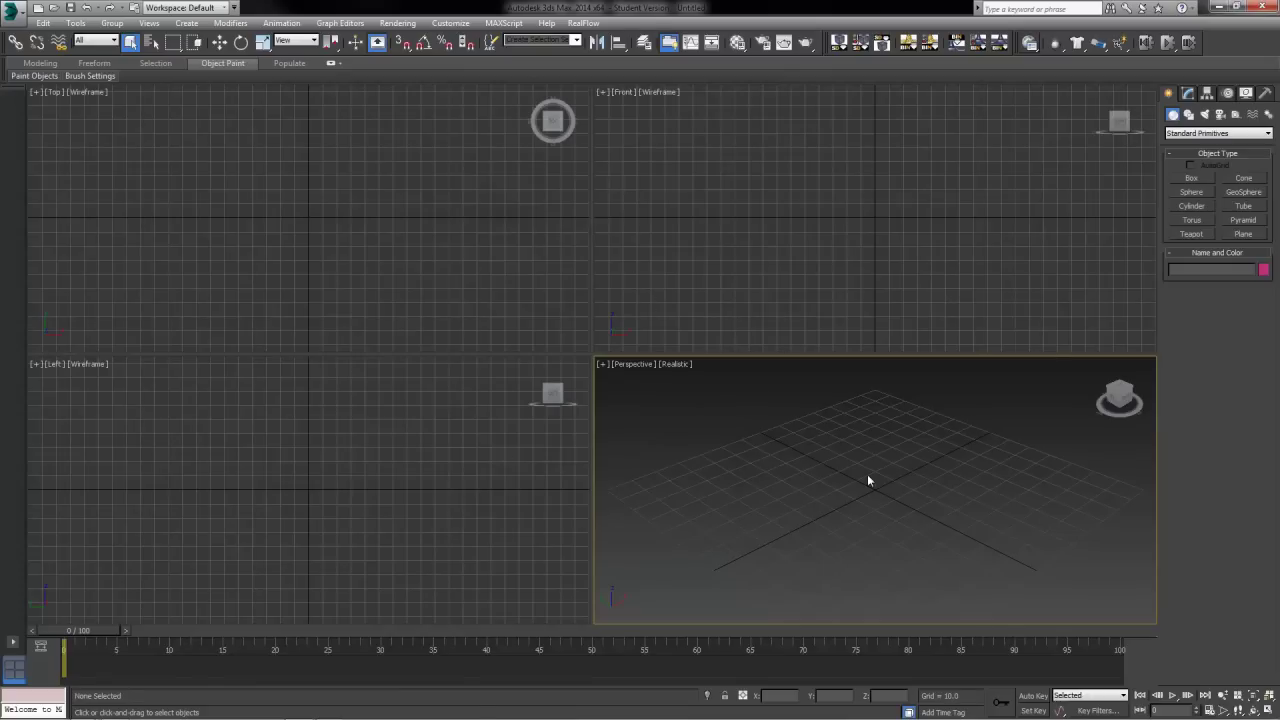
pyautogui.keyDown('alt'); pyautogui.moveTo(873, 452); pyautogui.dragTo(843, 507, button='middle'); pyautogui.keyUp('alt')
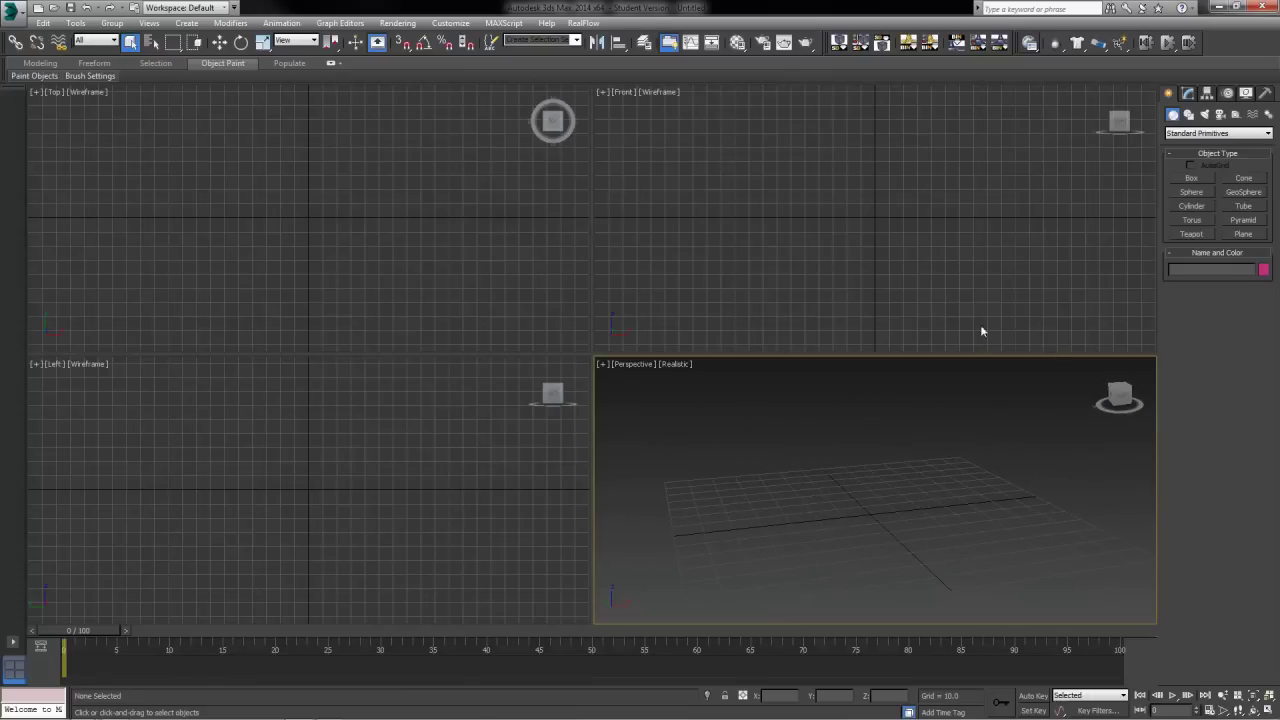
pyautogui.click(1199, 180)
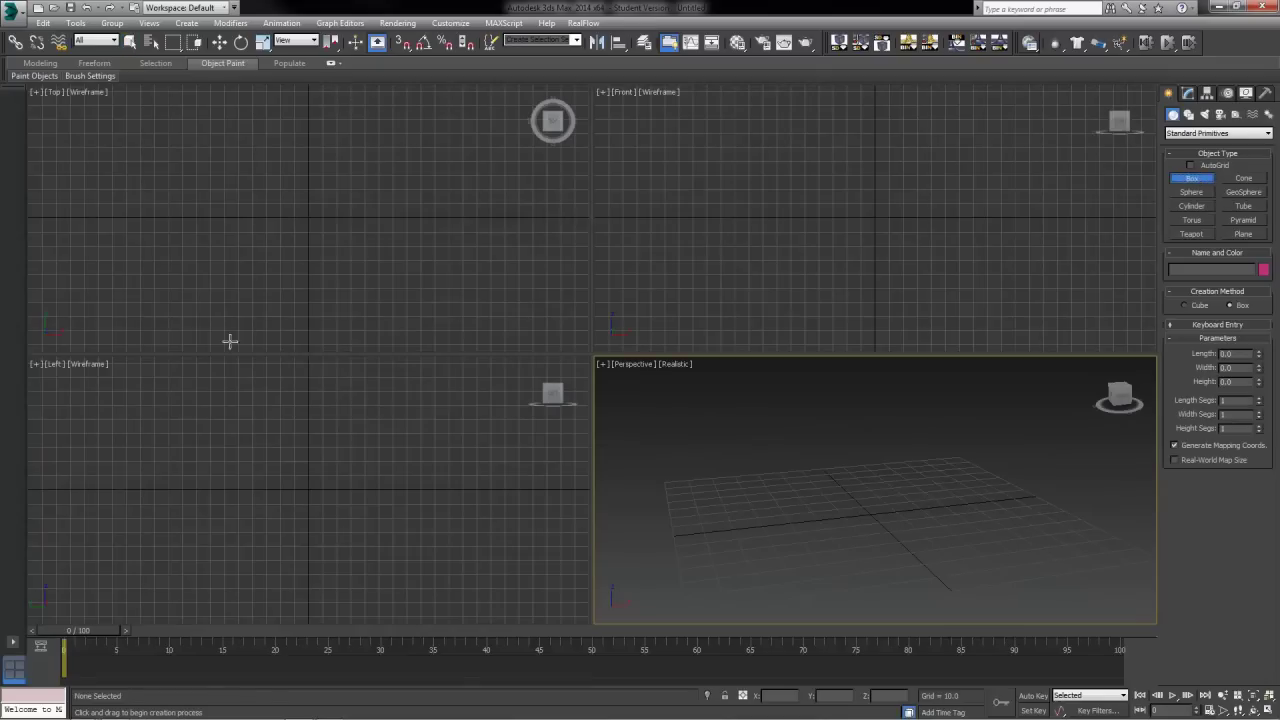
pyautogui.moveTo(183, 204); pyautogui.dragTo(441, 224)
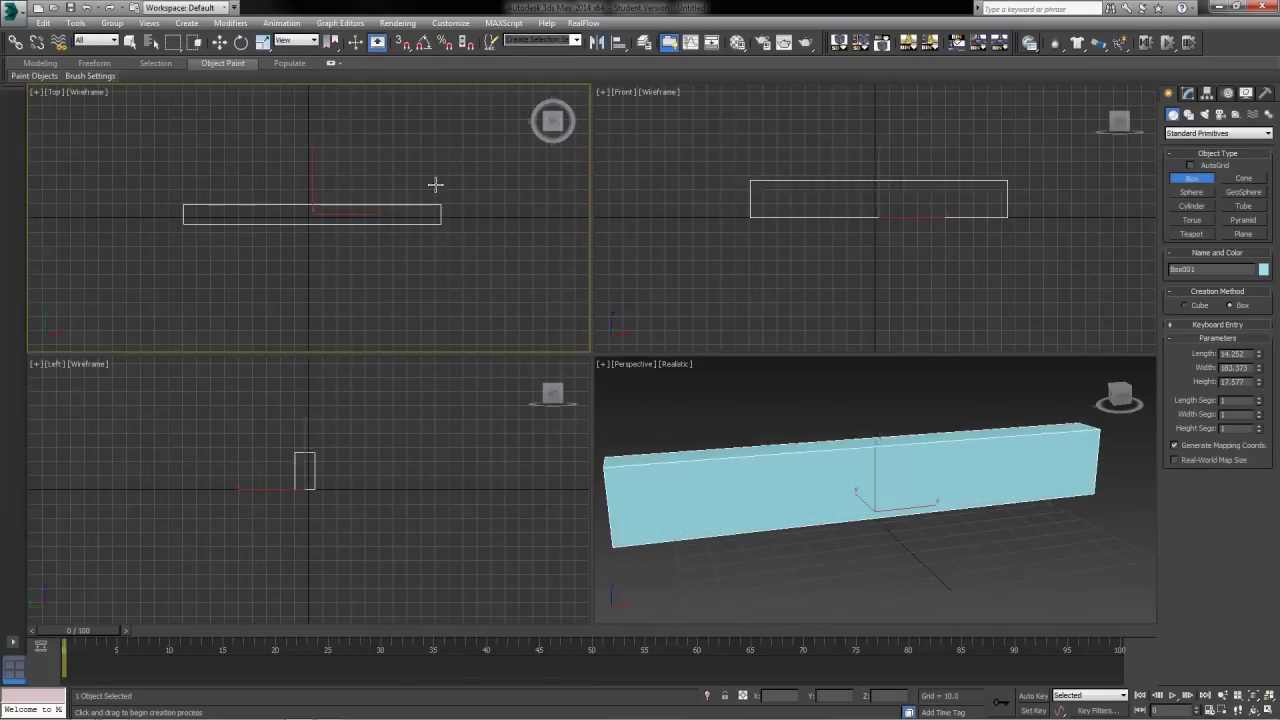
pyautogui.click(424, 104)
pyautogui.scroll(-3, 844, 484)
pyautogui.moveTo(844, 484); pyautogui.dragTo(846, 515, button='middle')
pyautogui.moveTo(862, 456); pyautogui.dragTo(894, 471, button='middle')
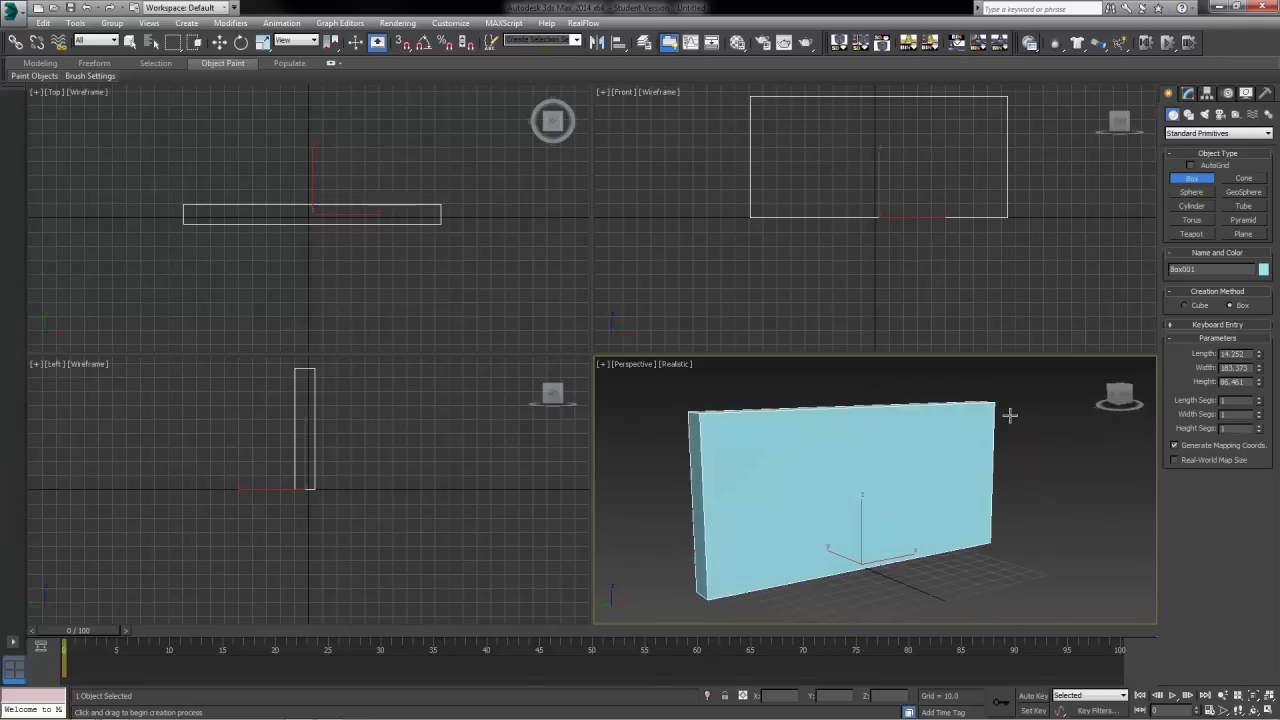
# Set the box's length to 15, width to 180 and height to 90.
pyautogui.click(1189, 94)
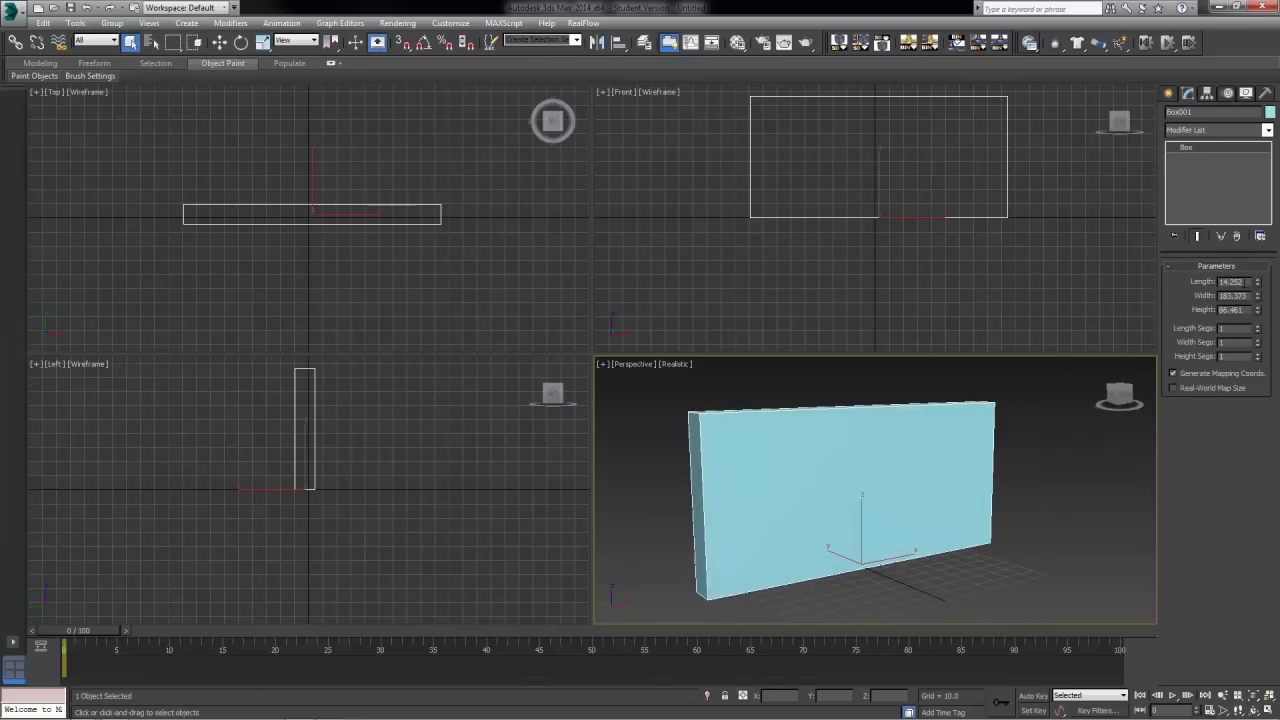
pyautogui.write('15')
pyautogui.press('Tab')
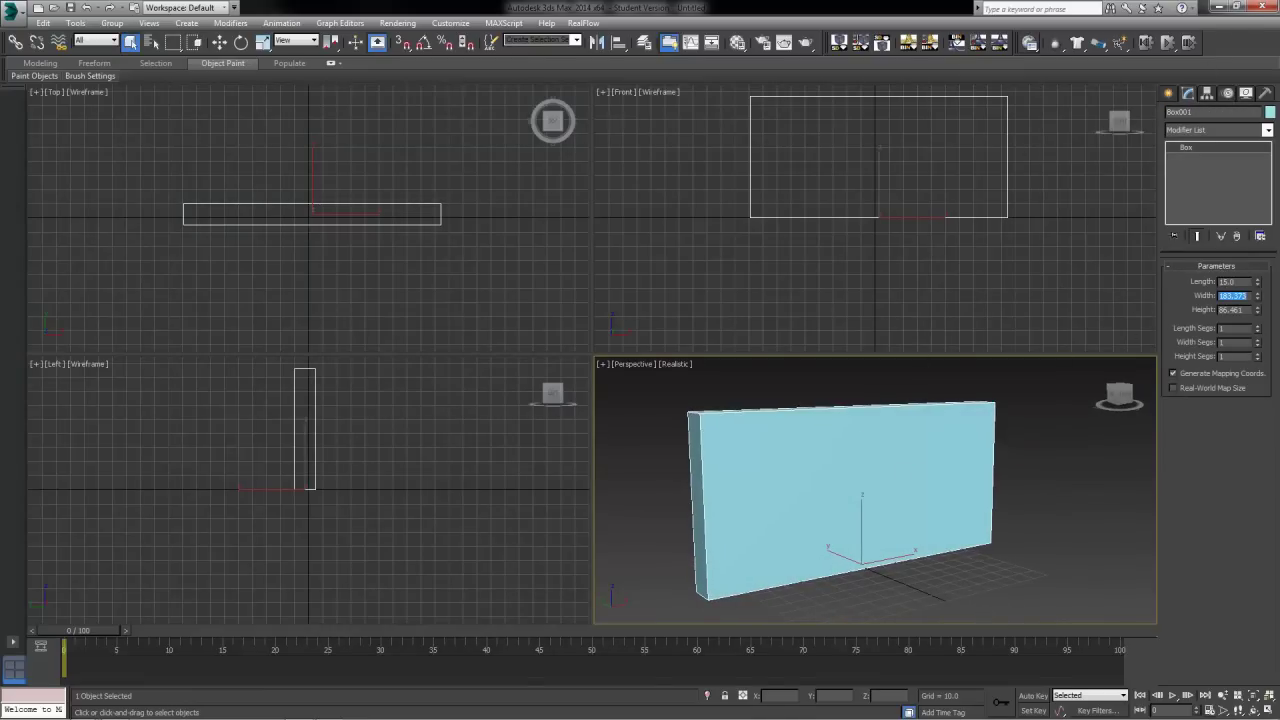
pyautogui.write('180')
pyautogui.press('Tab')
pyautogui.write('8')
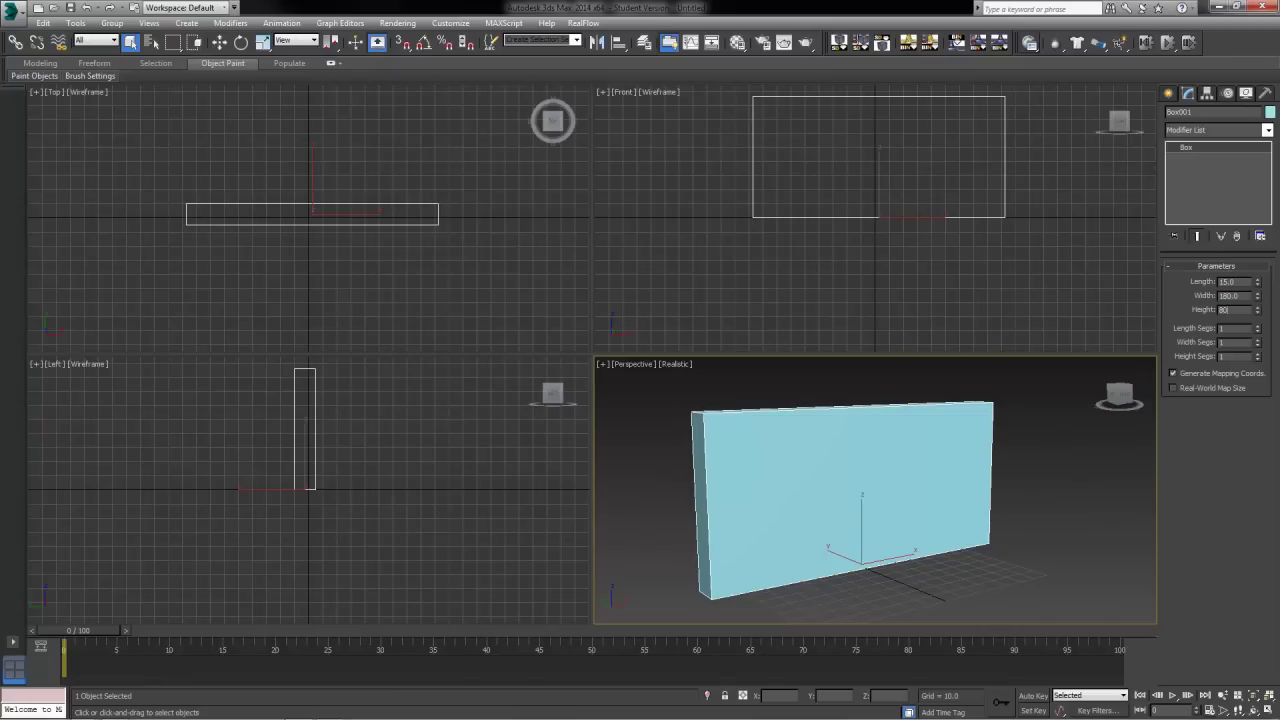
pyautogui.write('0')
pyautogui.press('Return')
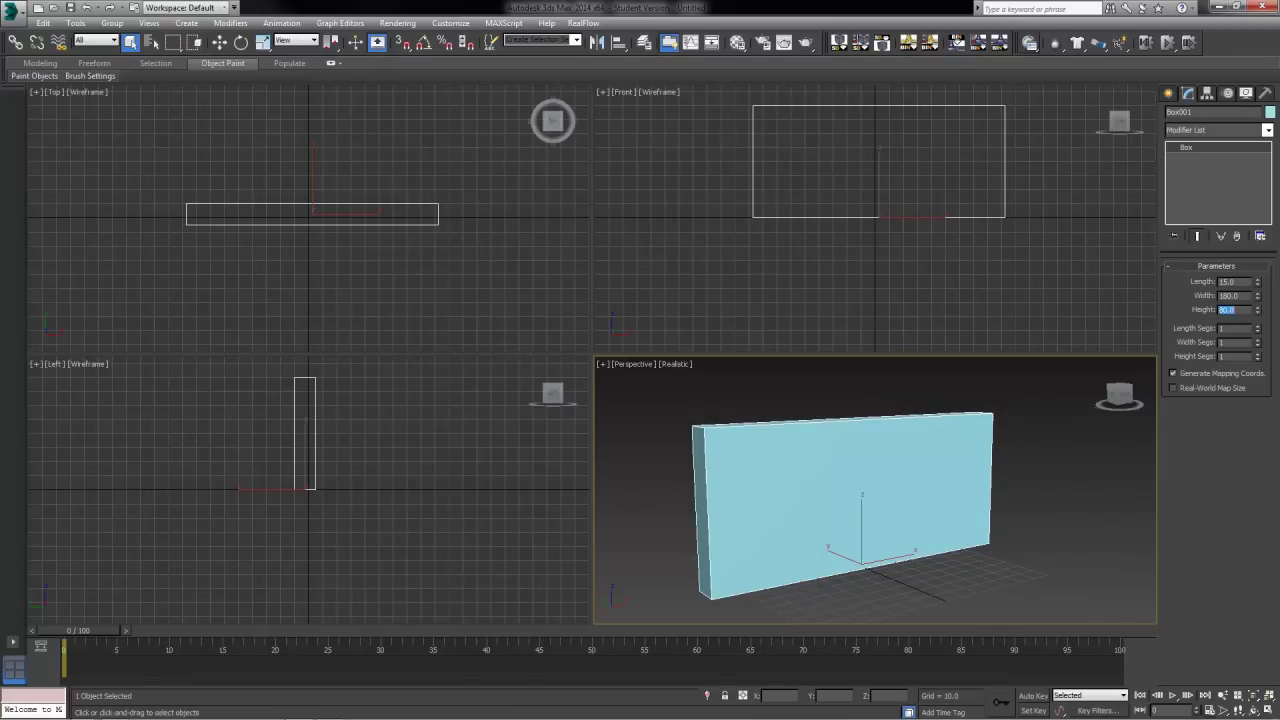
pyautogui.write('90')
pyautogui.press('Return')
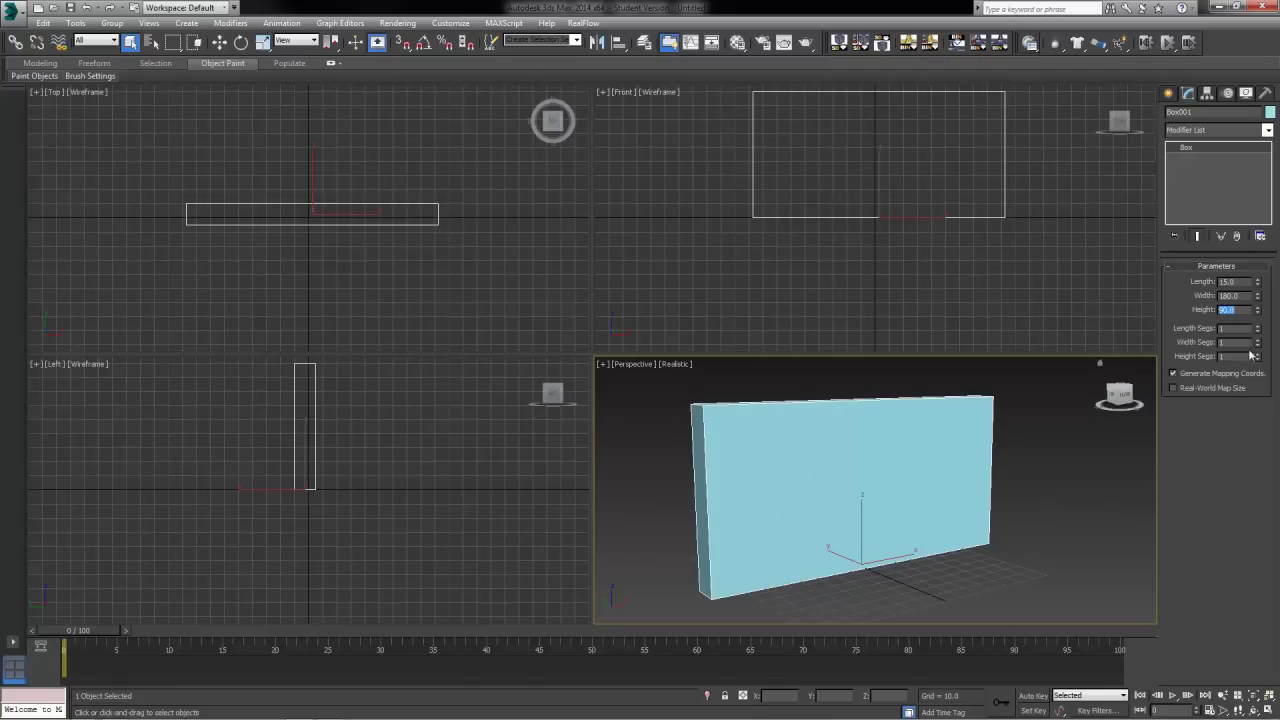
# Deselect the box and open the Material Editor clear of the Perspective view.
pyautogui.keyDown('alt'); pyautogui.moveTo(937, 529); pyautogui.dragTo(952, 578, button='middle'); pyautogui.keyUp('alt')
pyautogui.click(883, 620)
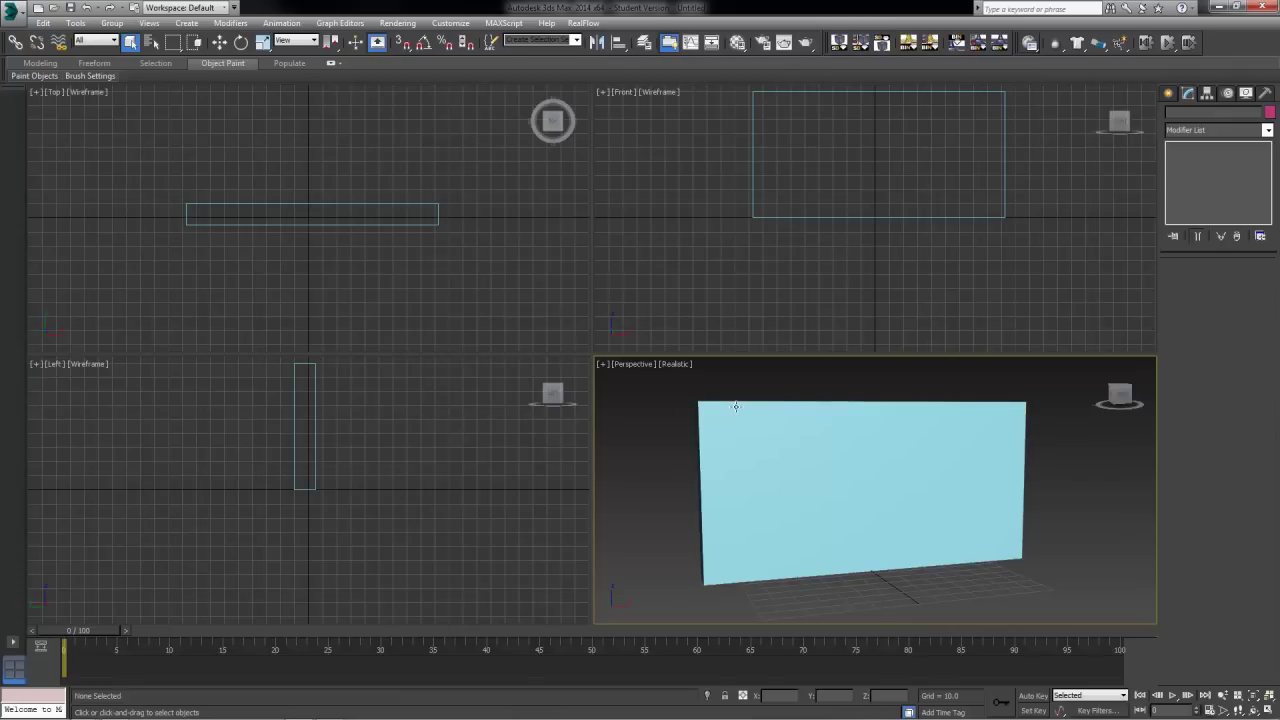
pyautogui.press('m')
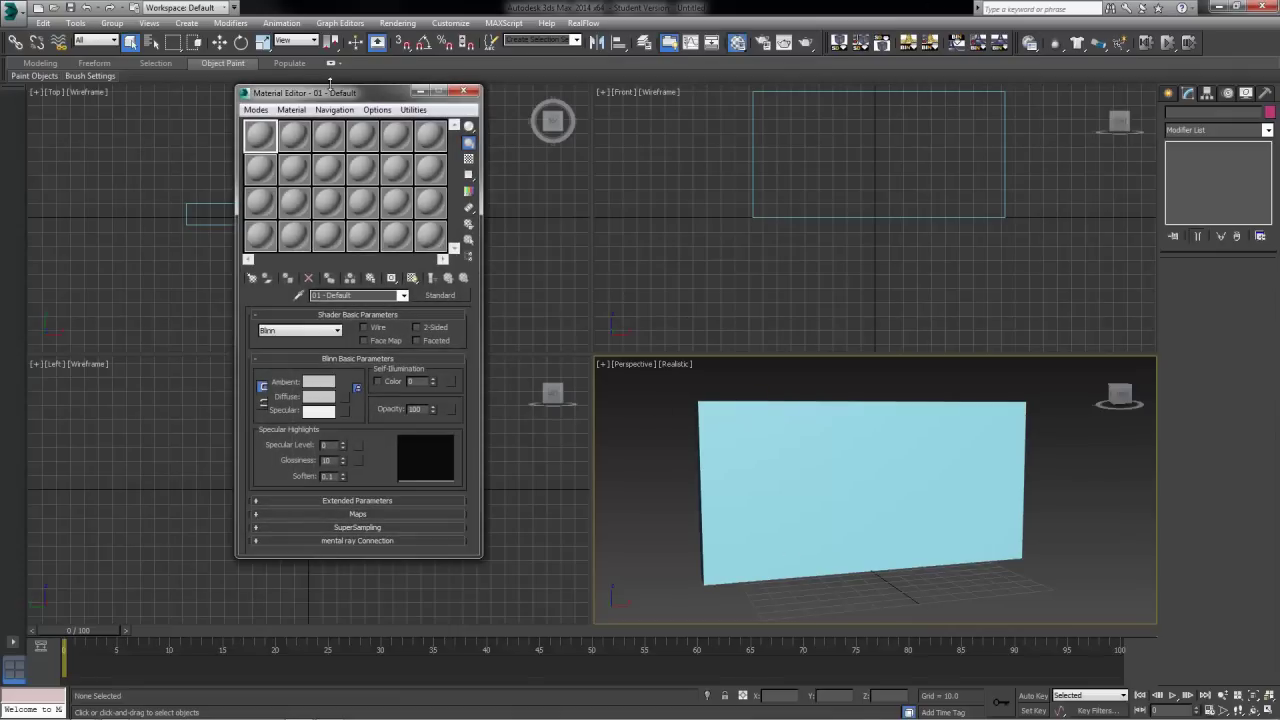
pyautogui.moveTo(340, 93); pyautogui.dragTo(356, 130)
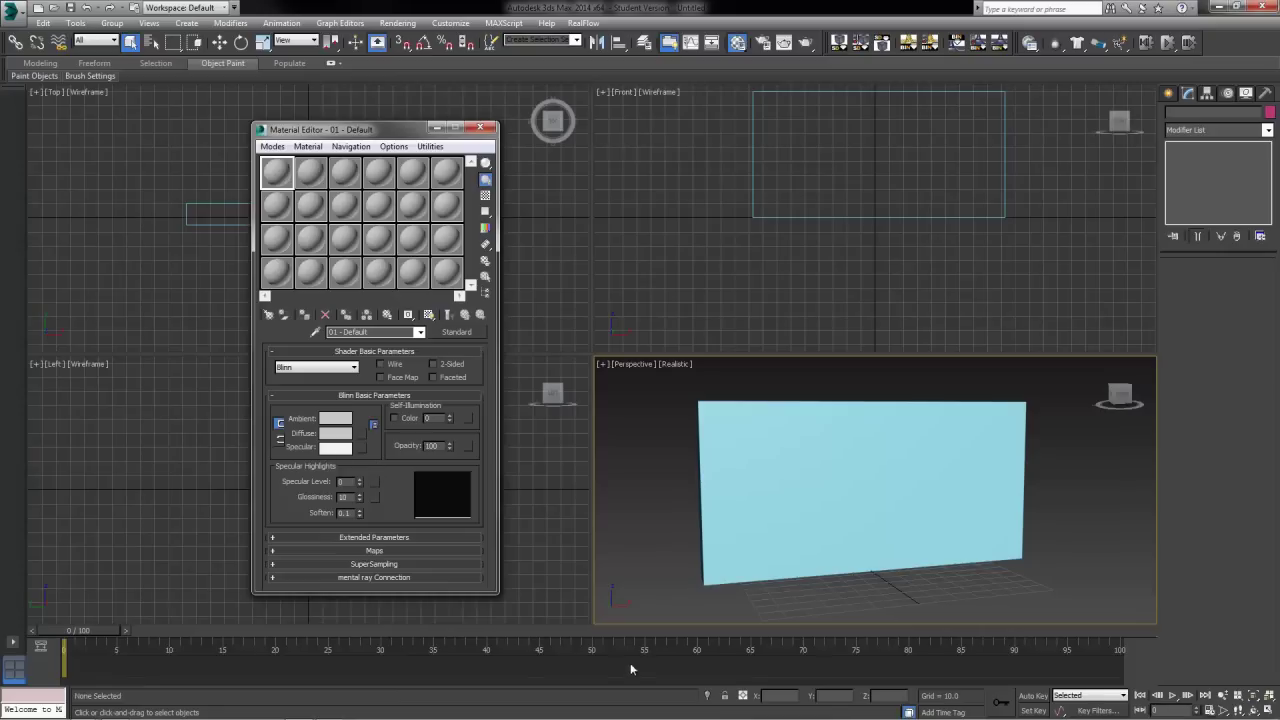
# Add a UVW Map modifier to the wall box with Box mapping.
pyautogui.click(885, 510)
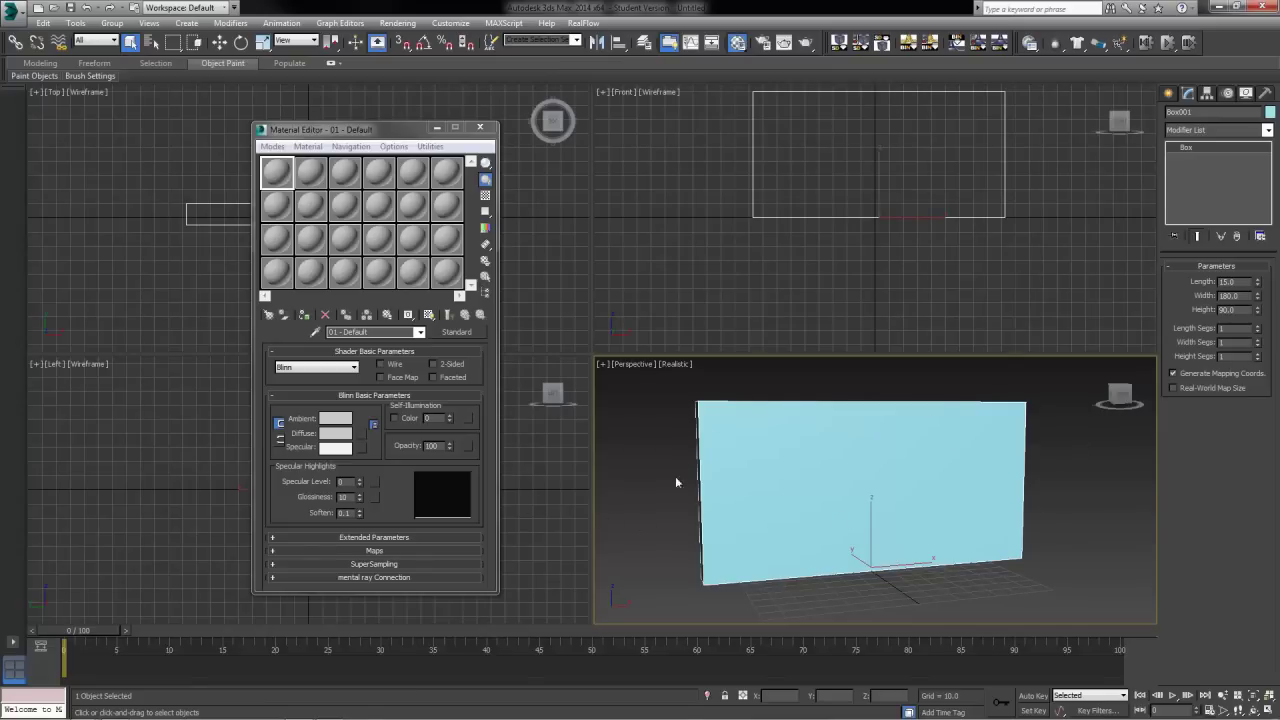
pyautogui.click(1218, 130)
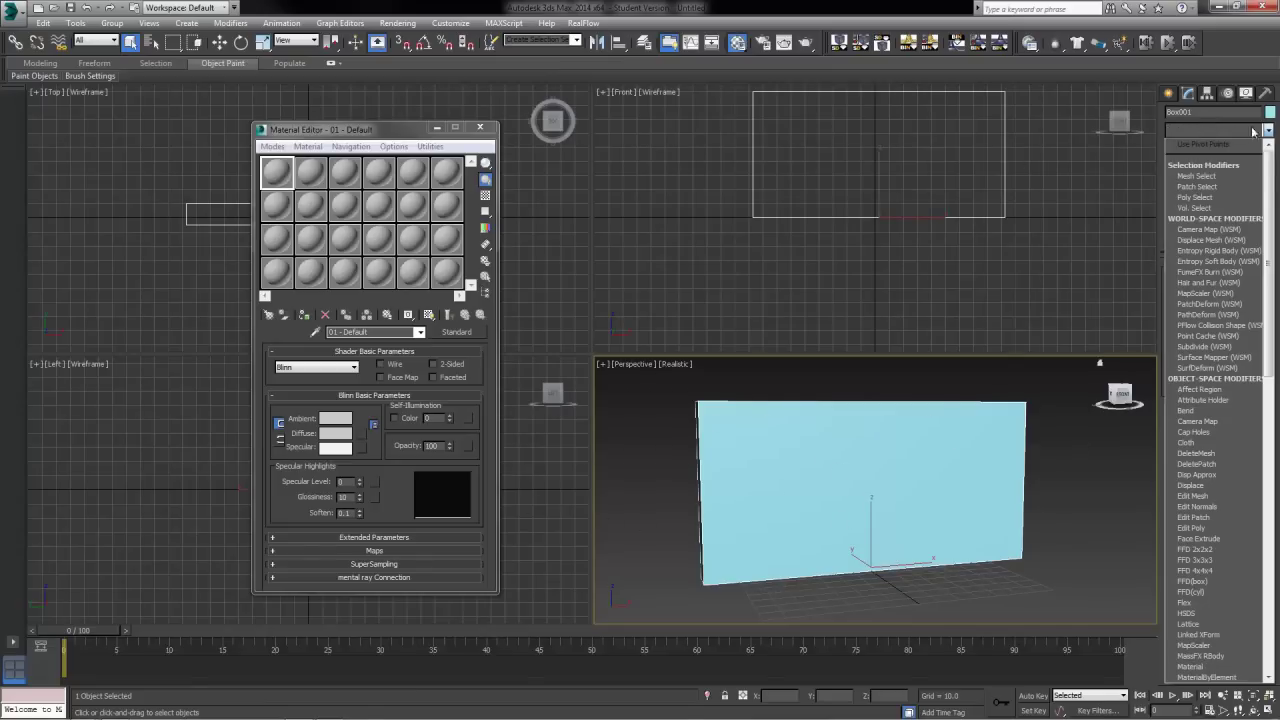
pyautogui.moveTo(1270, 160); pyautogui.dragTo(1270, 480)
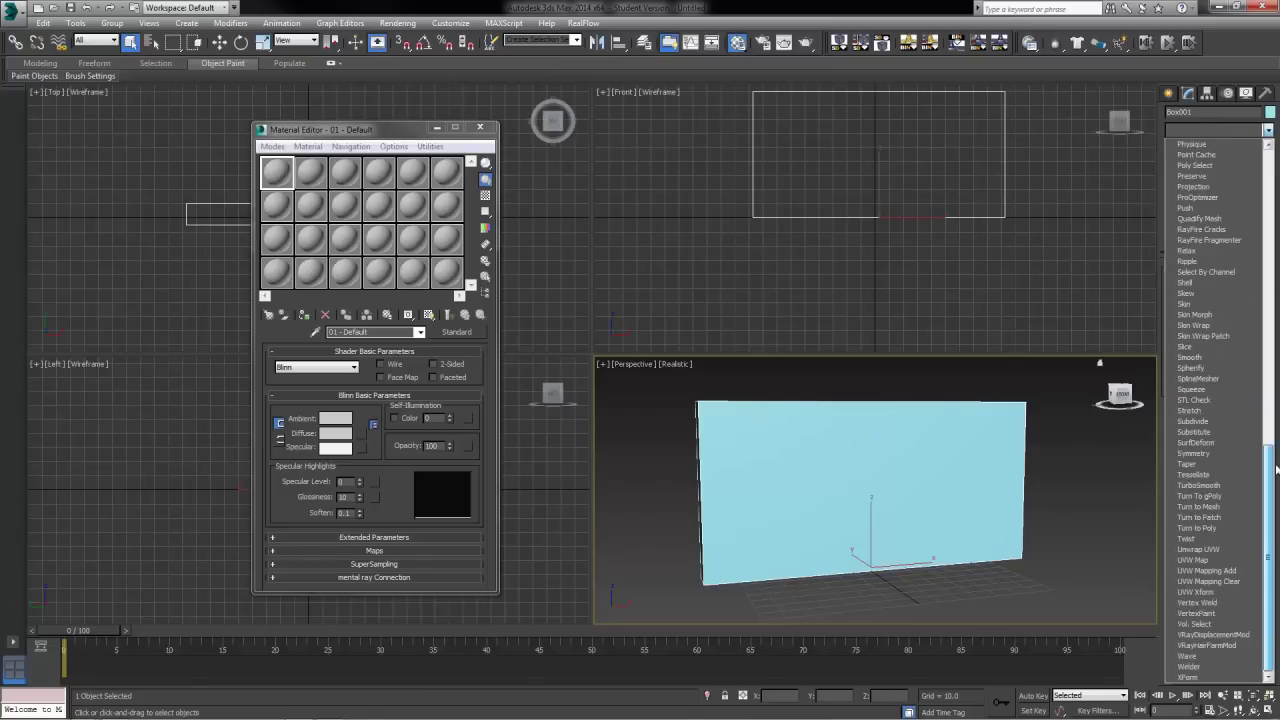
pyautogui.click(1205, 563)
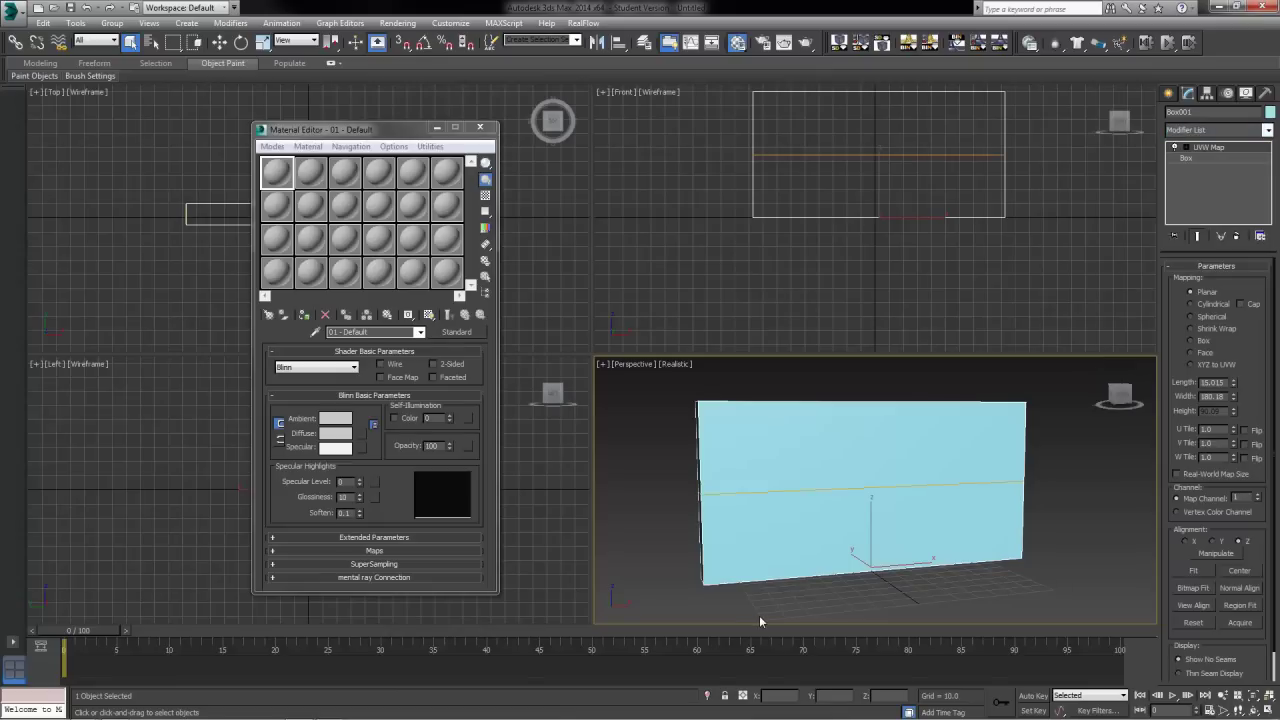
pyautogui.click(1203, 341)
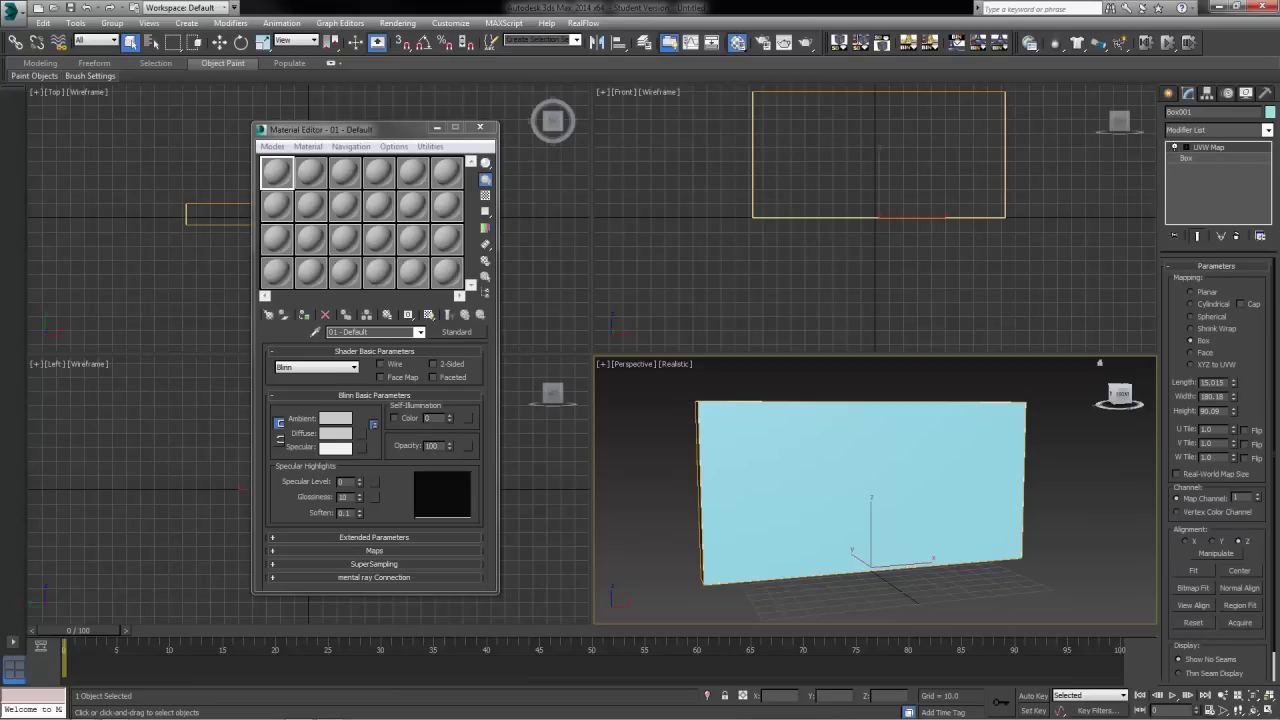
pyautogui.doubleClick(1236, 497)
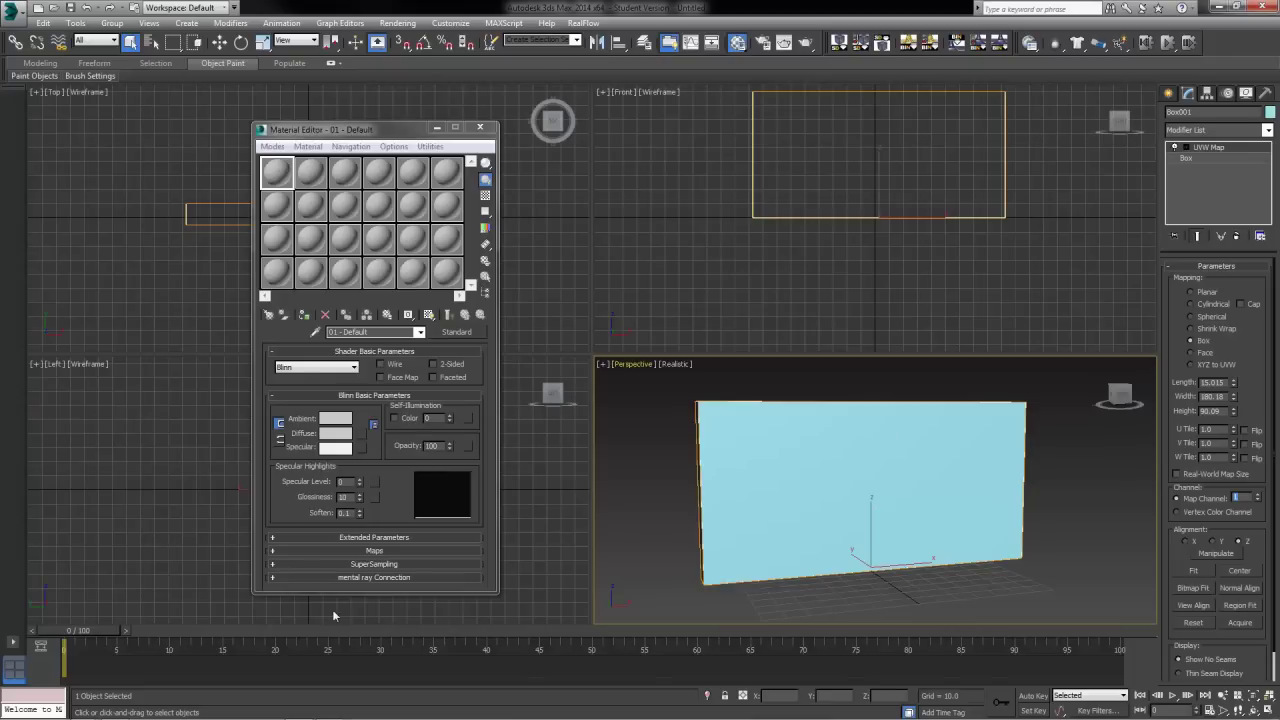
# Assign a Composite map to the first material's diffuse color, with Layer 1's blend mode set to Normal.
pyautogui.click(365, 436)
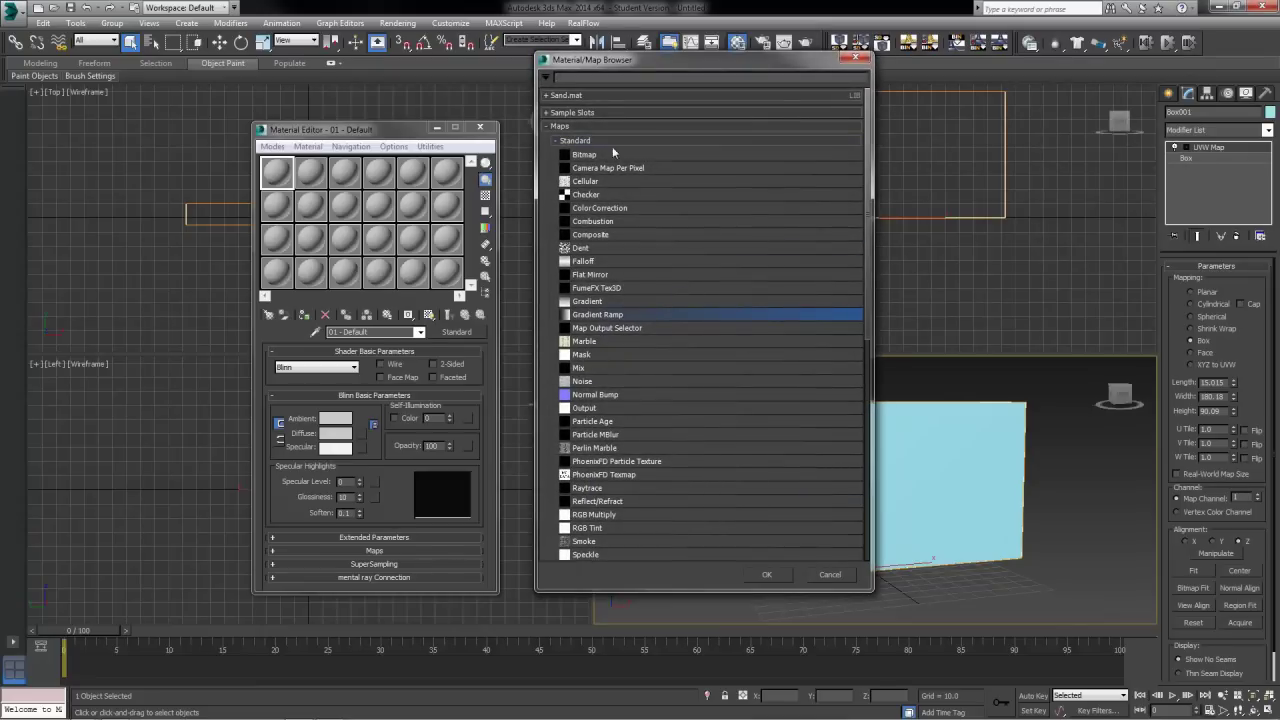
pyautogui.click(583, 236)
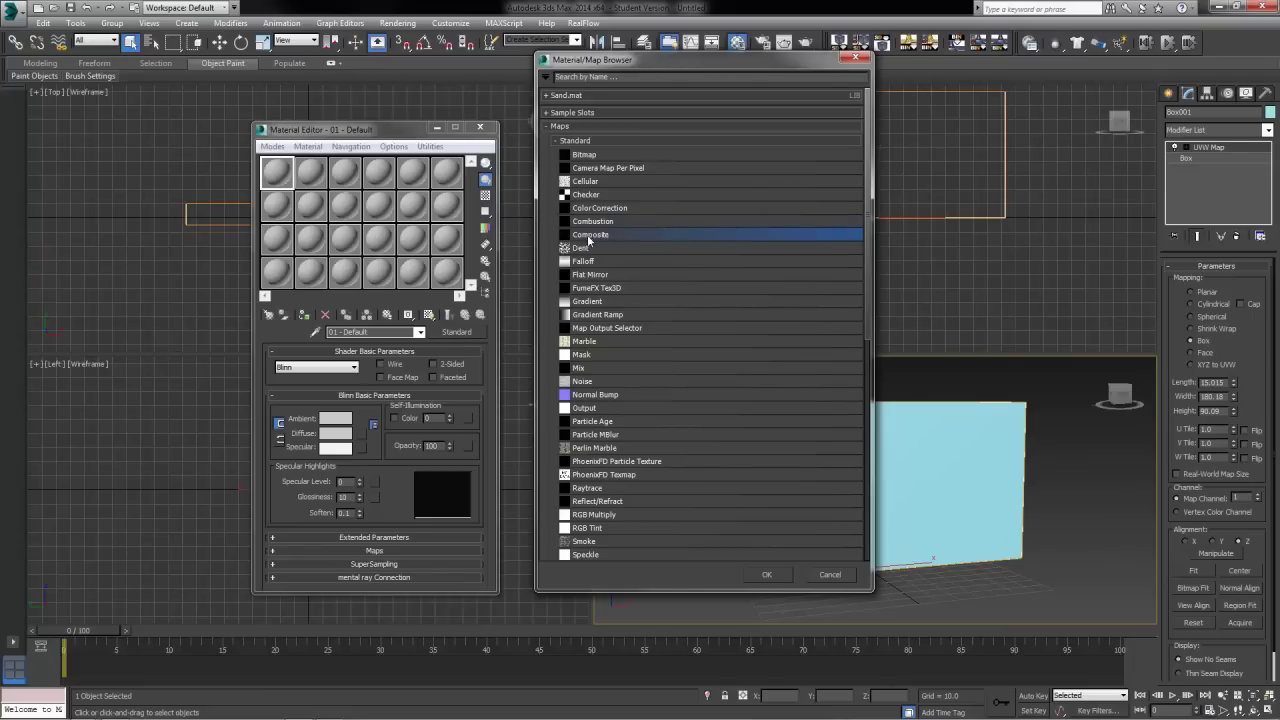
pyautogui.click(767, 574)
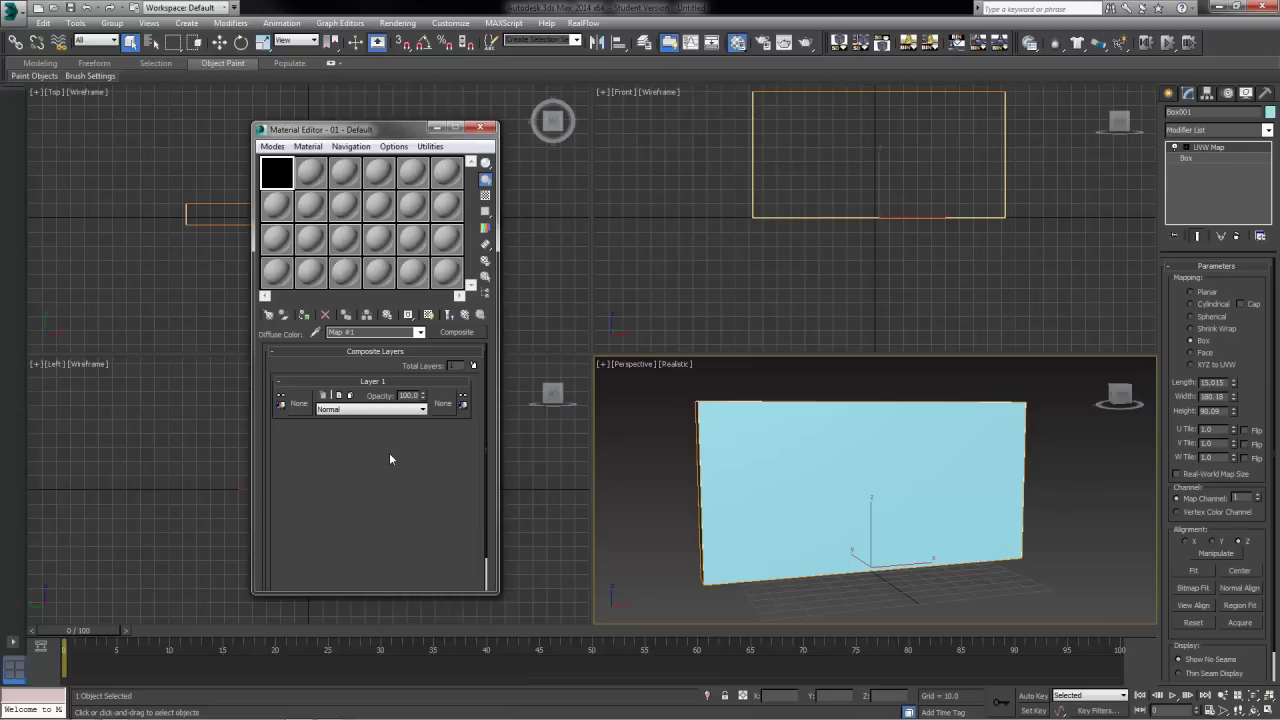
pyautogui.click(344, 410)
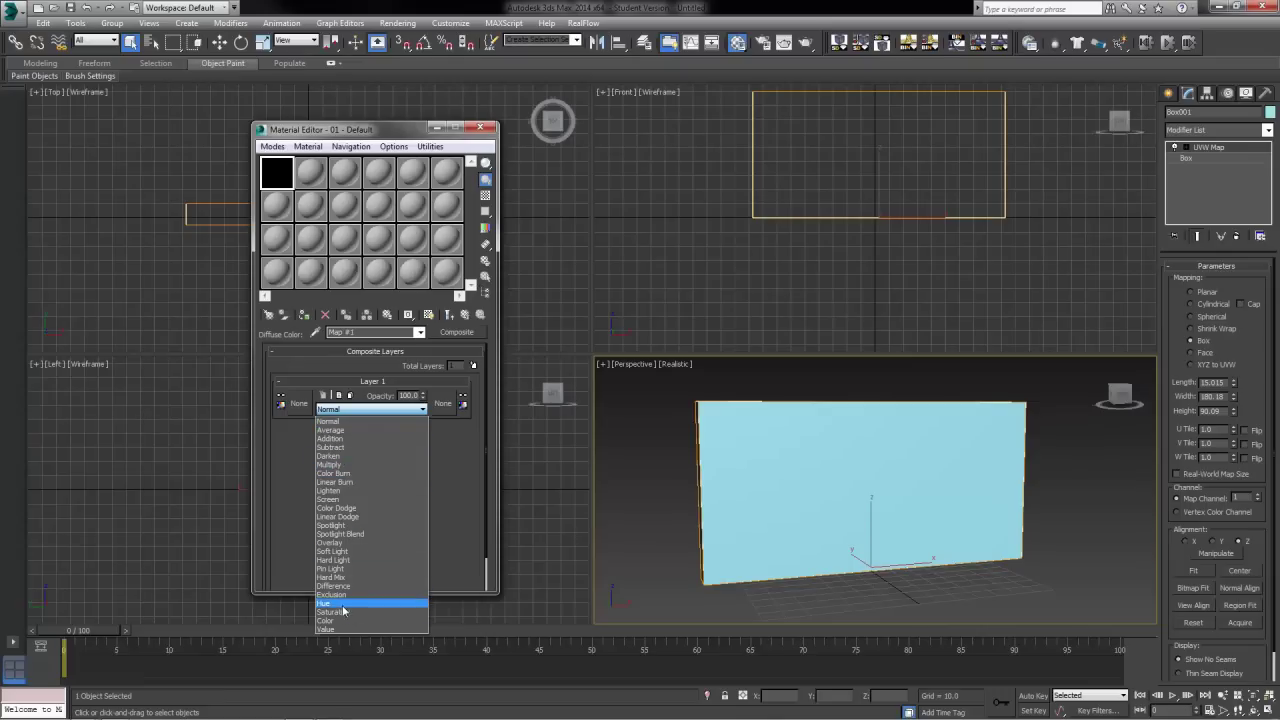
pyautogui.click(350, 423)
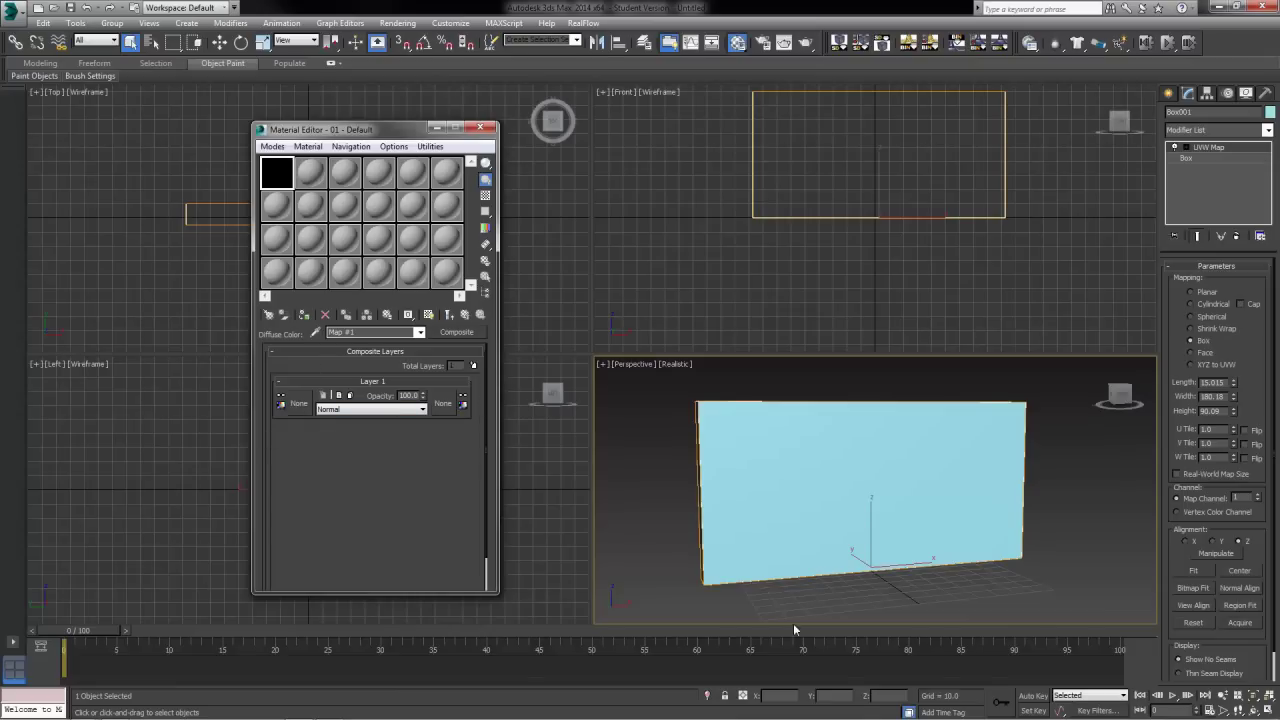
# Load the brick_04 image from the Module_08 Composite folder as a Bitmap map into Layer 1 of the Composite map.
pyautogui.click(299, 404)
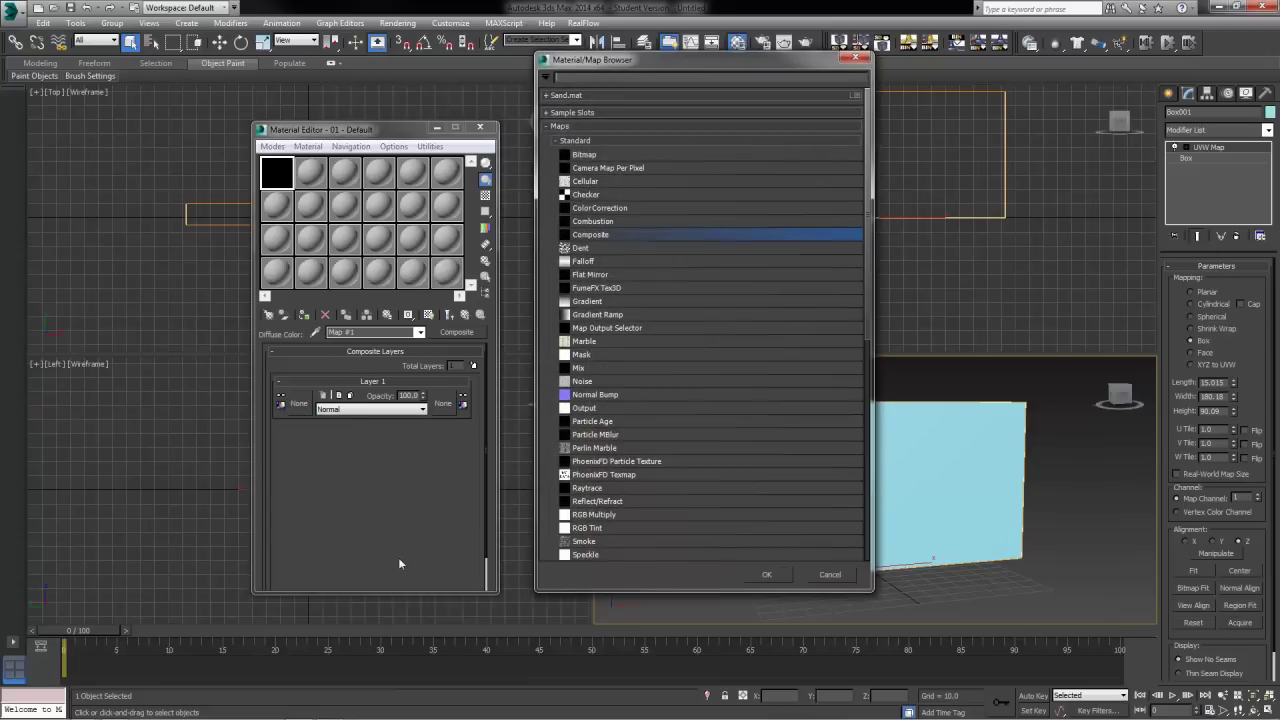
pyautogui.click(605, 157)
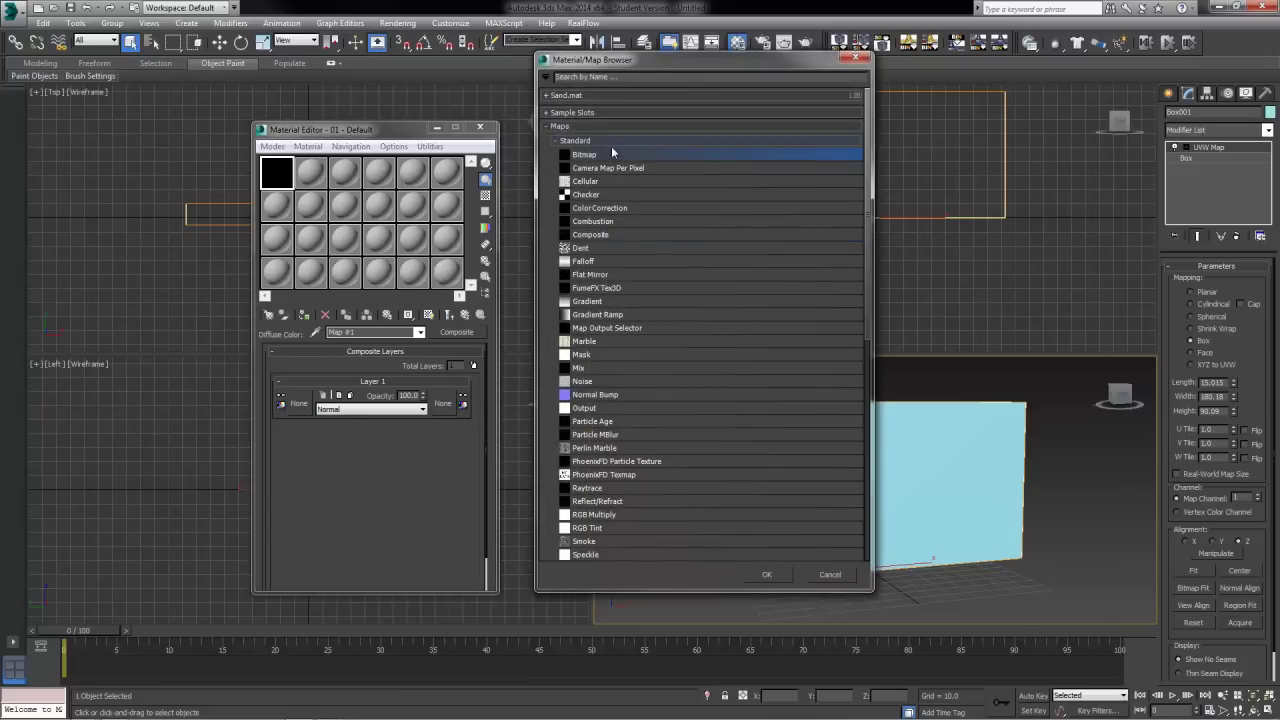
pyautogui.doubleClick(605, 160)
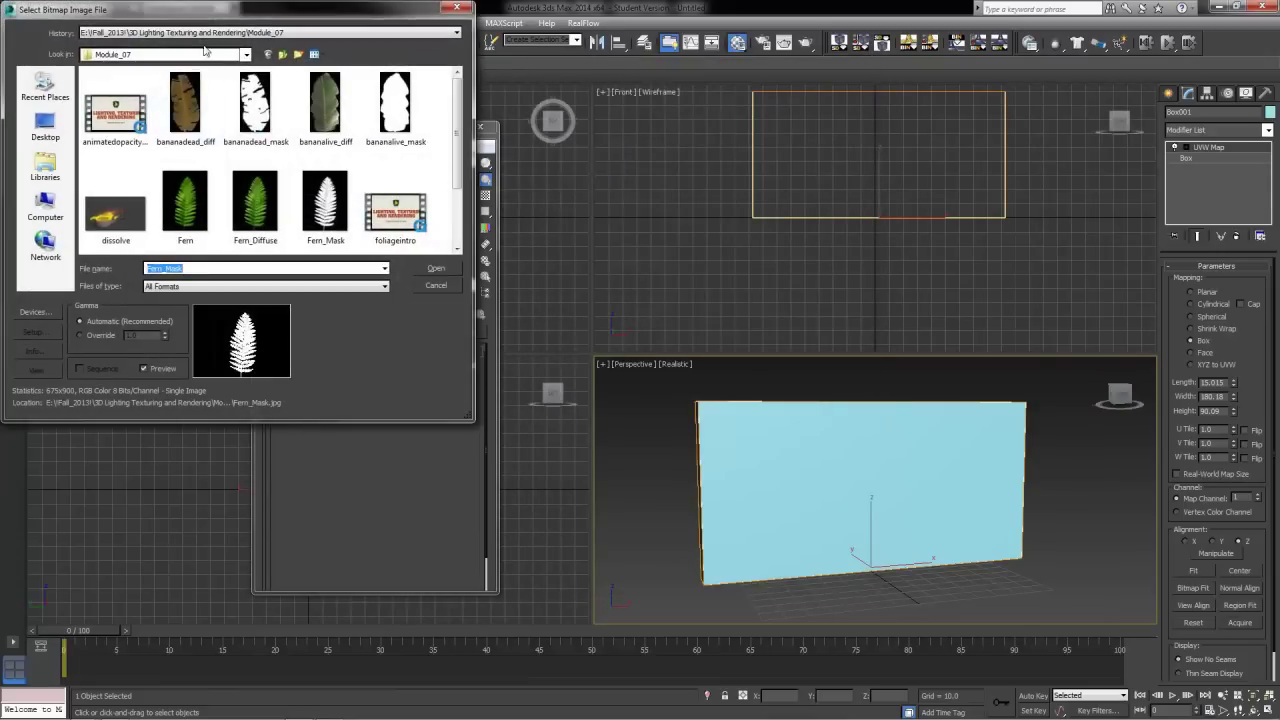
pyautogui.click(282, 54)
pyautogui.doubleClick(130, 216)
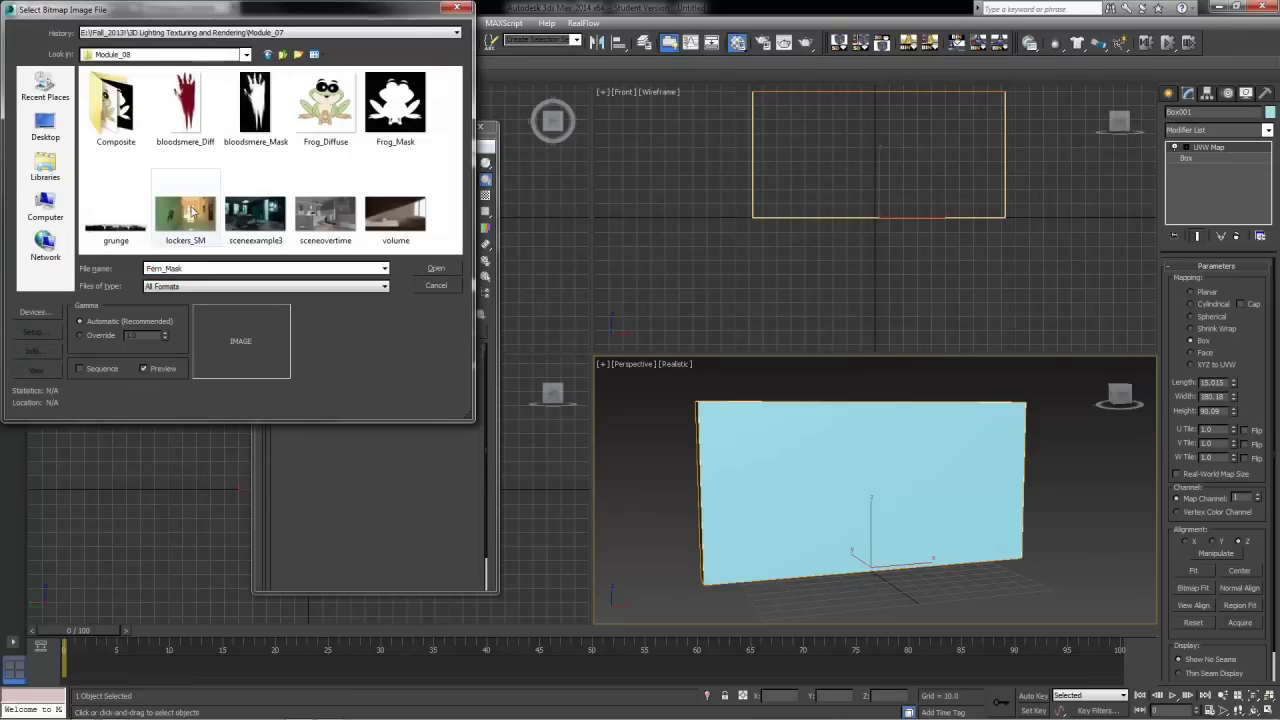
pyautogui.doubleClick(148, 121)
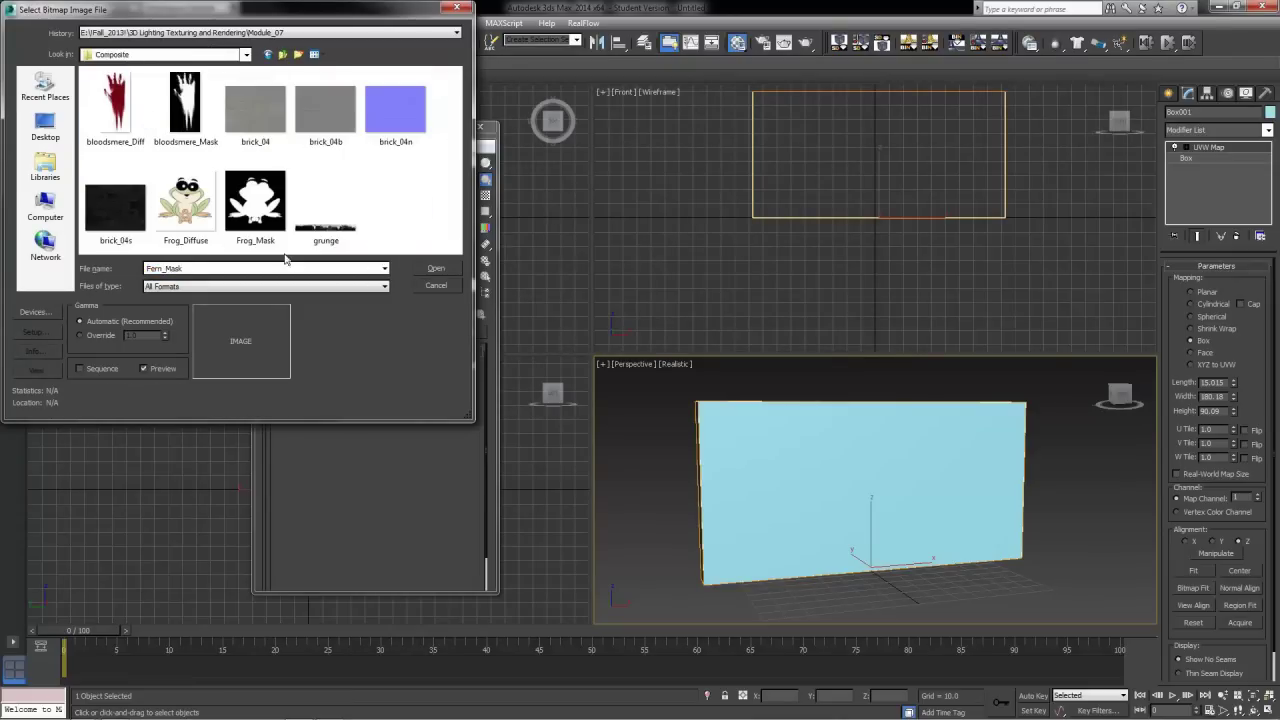
pyautogui.click(262, 118)
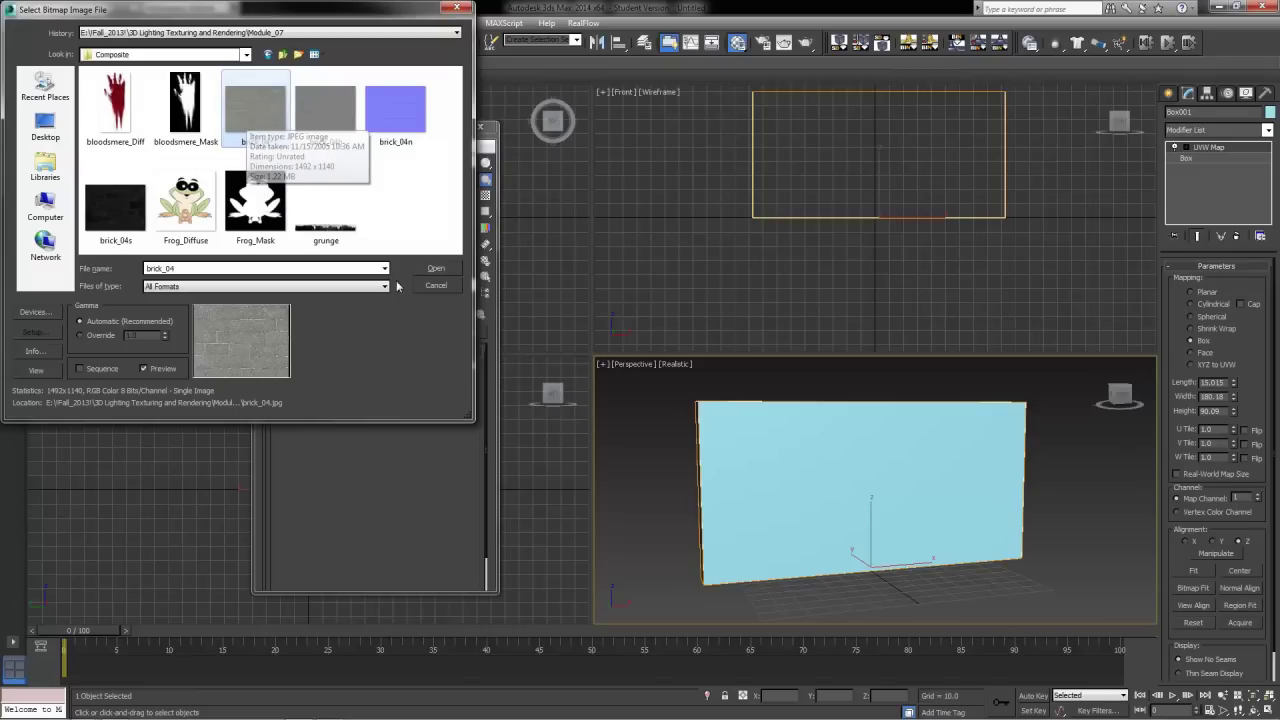
pyautogui.click(438, 269)
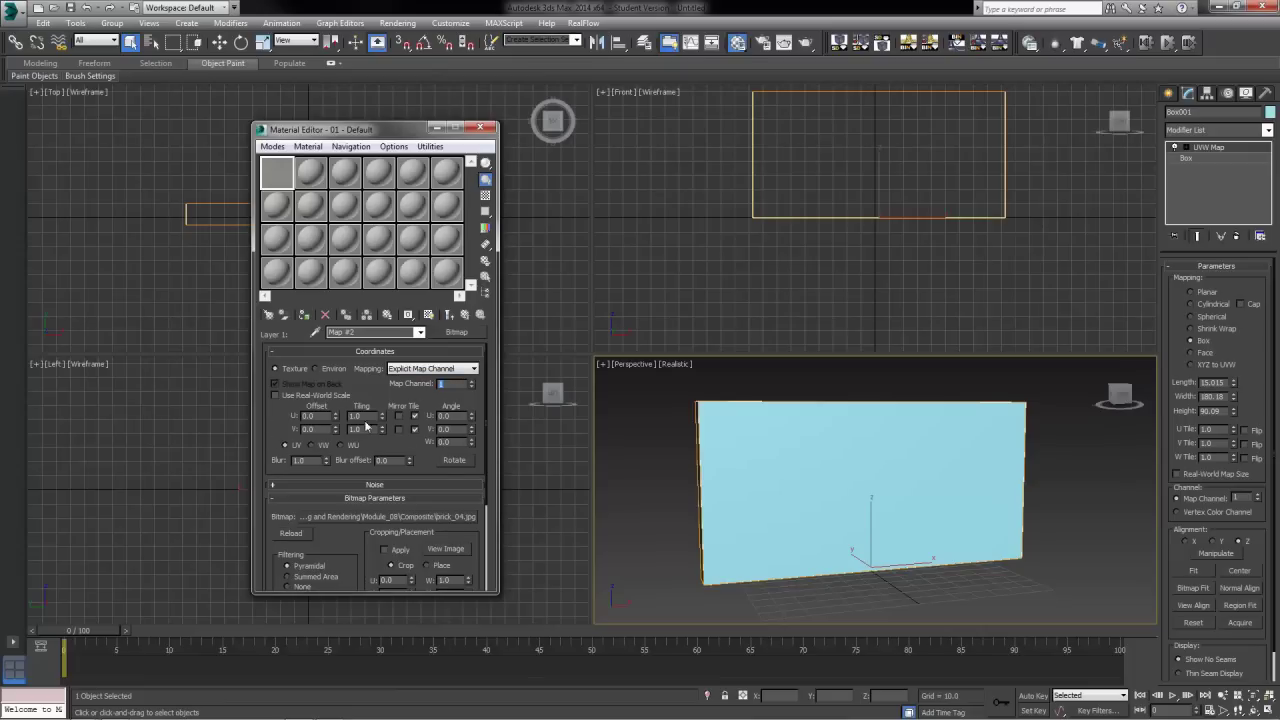
# Turn on viewport display of the shaded material and assign the brick material to the wall box.
pyautogui.click(466, 316)
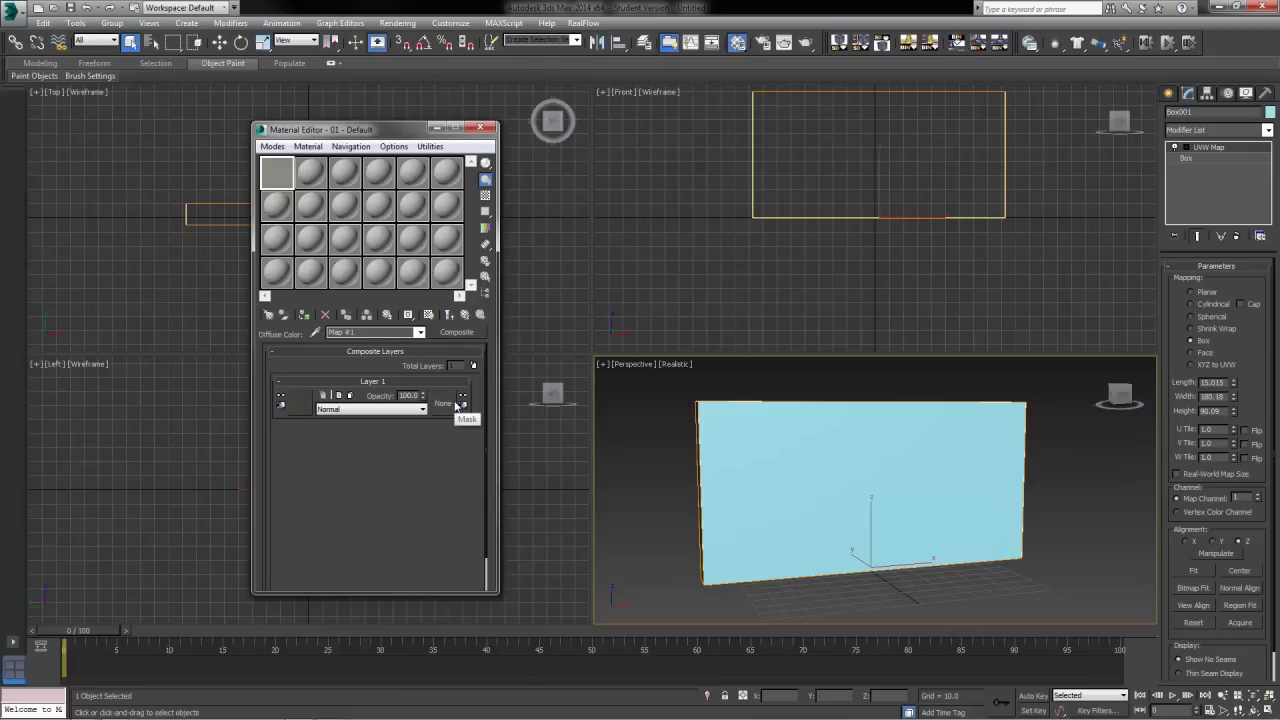
pyautogui.click(429, 316)
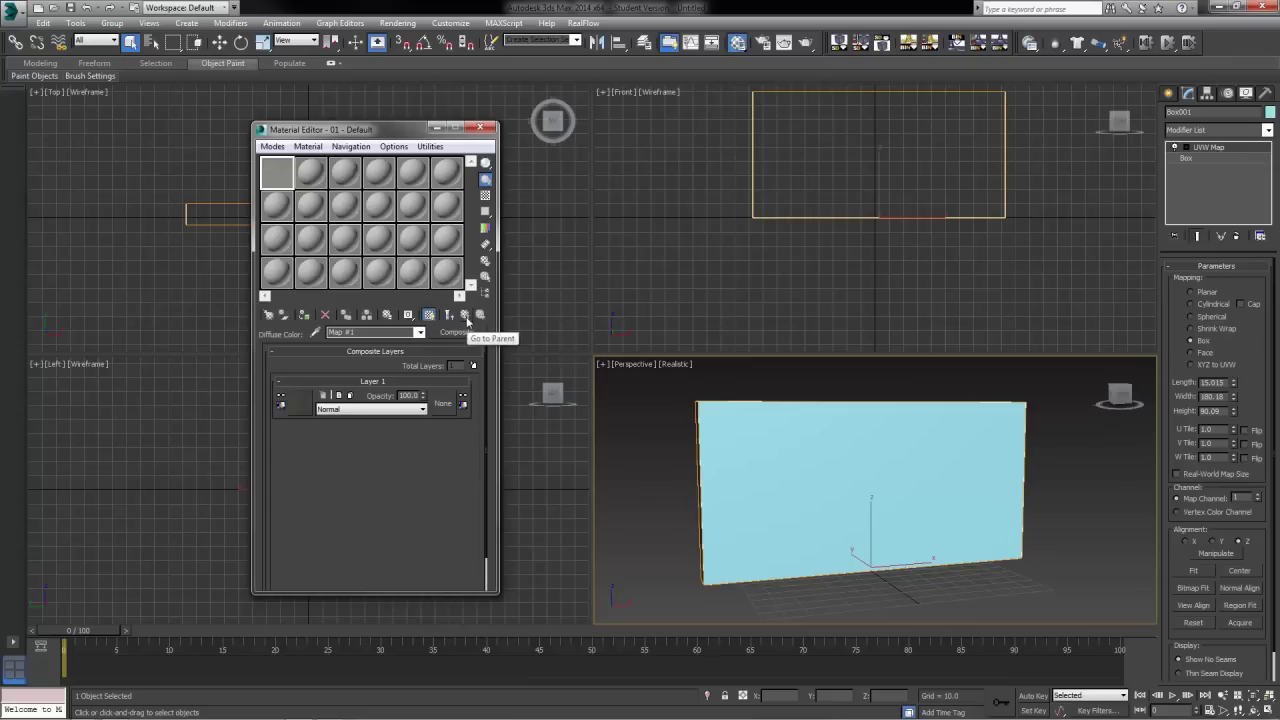
pyautogui.click(465, 315)
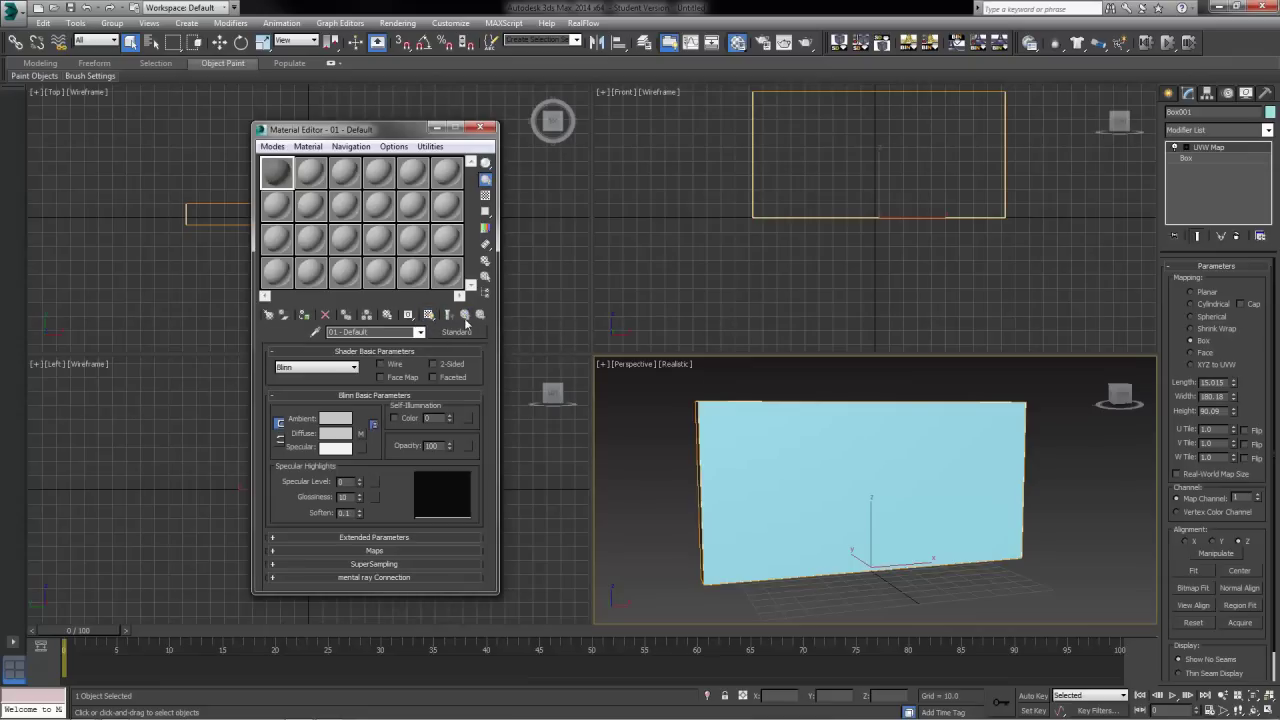
pyautogui.click(429, 316)
pyautogui.moveTo(276, 172); pyautogui.dragTo(821, 493)
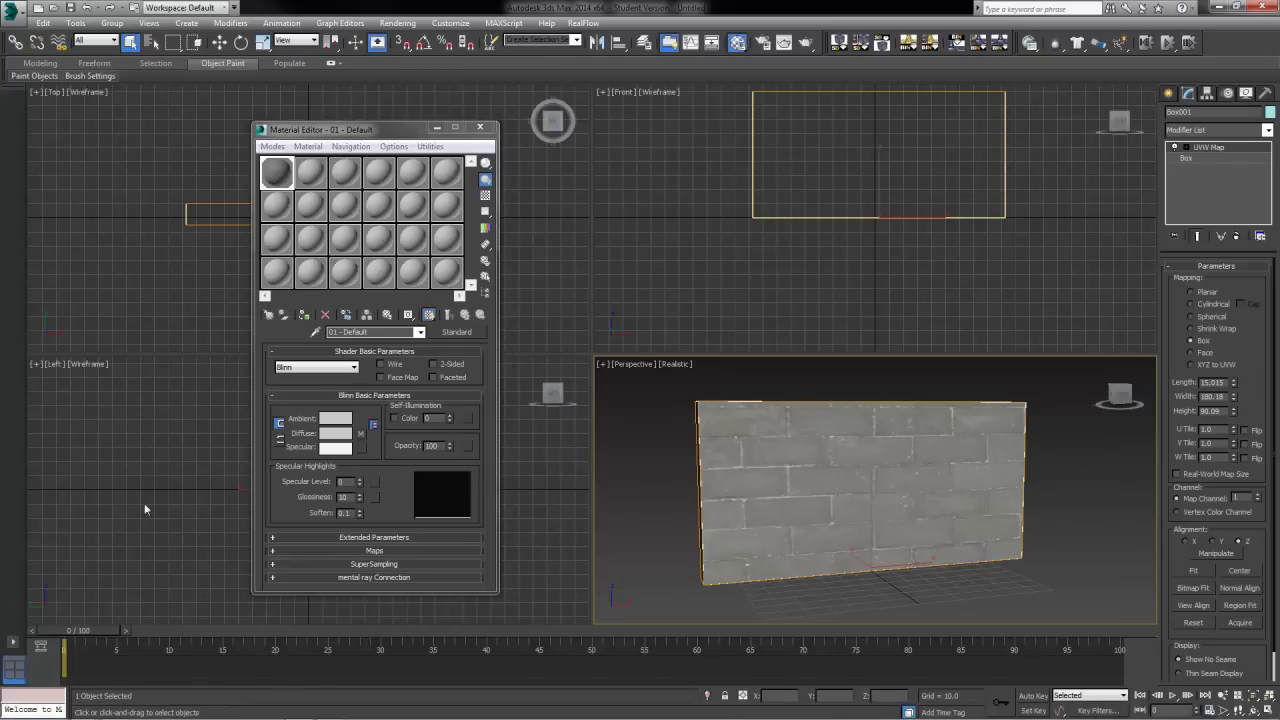
pyautogui.click(359, 433)
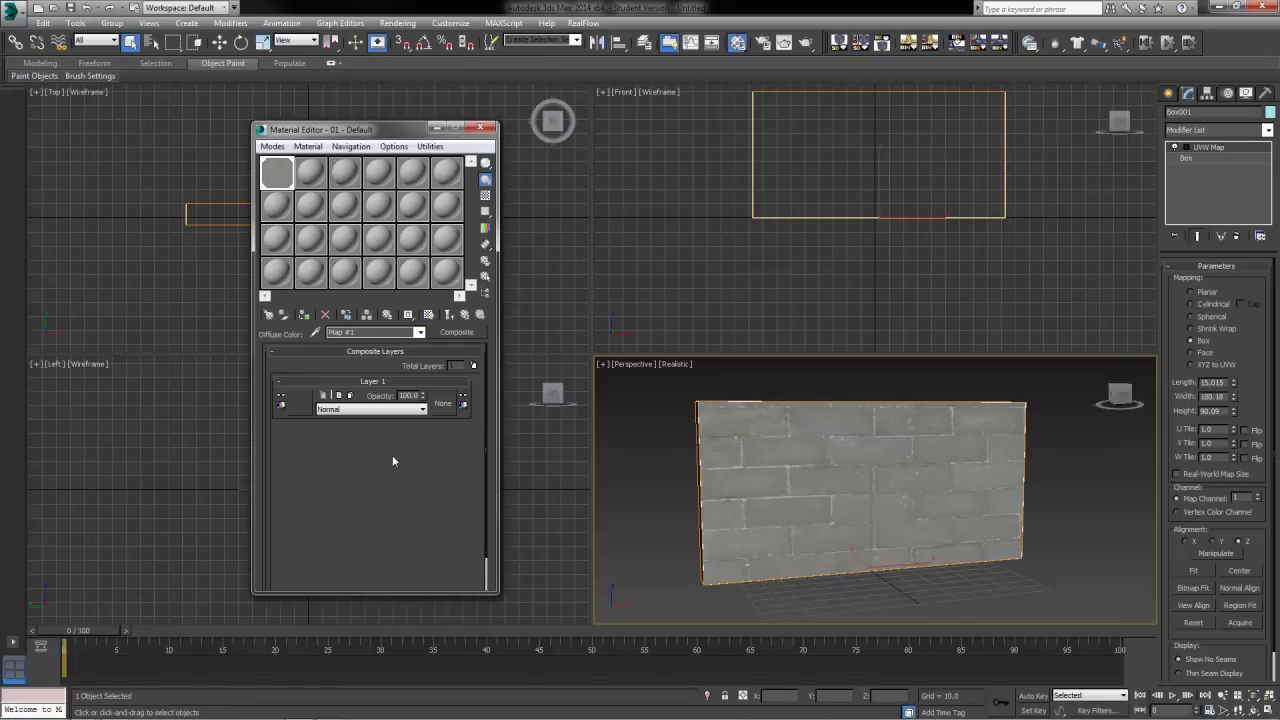
pyautogui.click(464, 314)
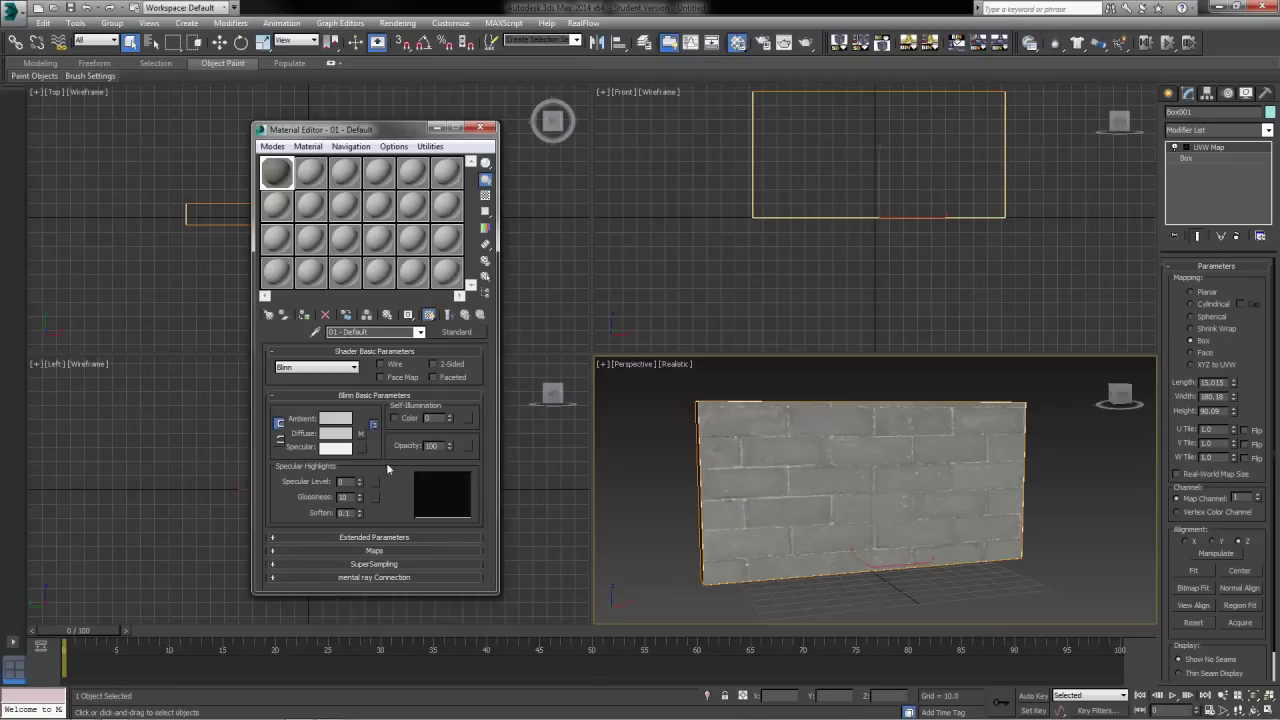
pyautogui.click(359, 433)
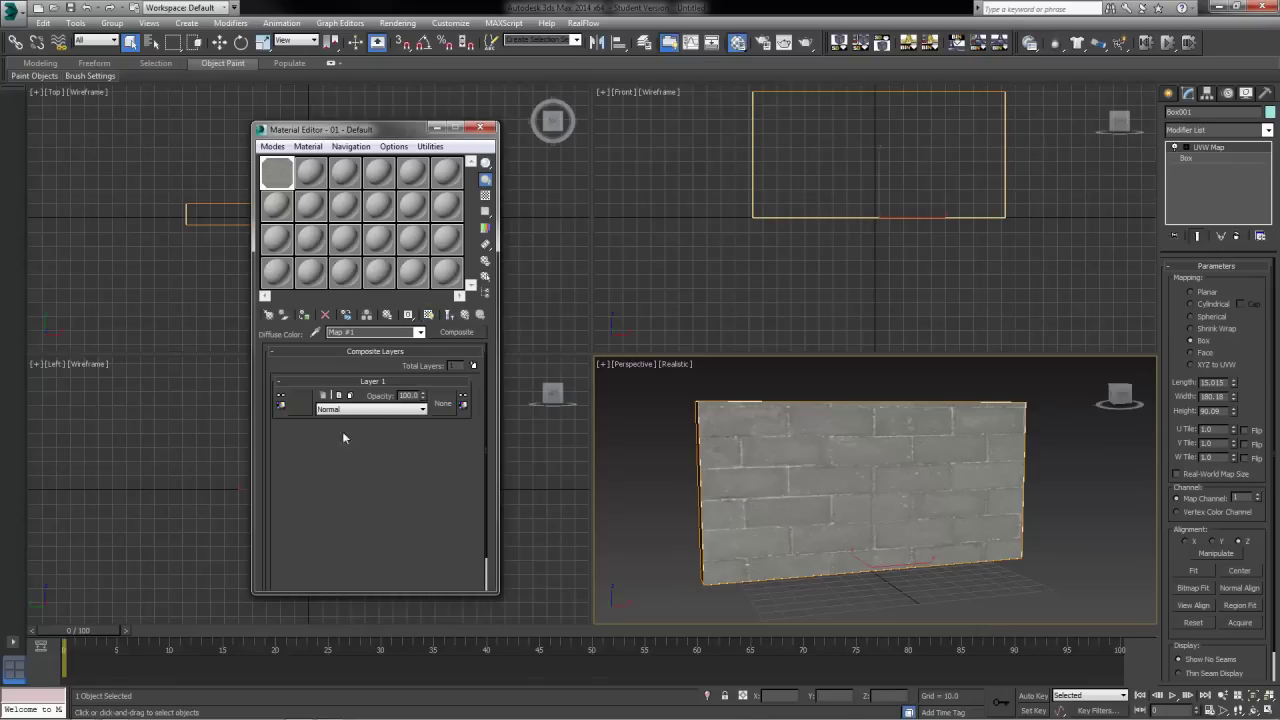
pyautogui.click(464, 314)
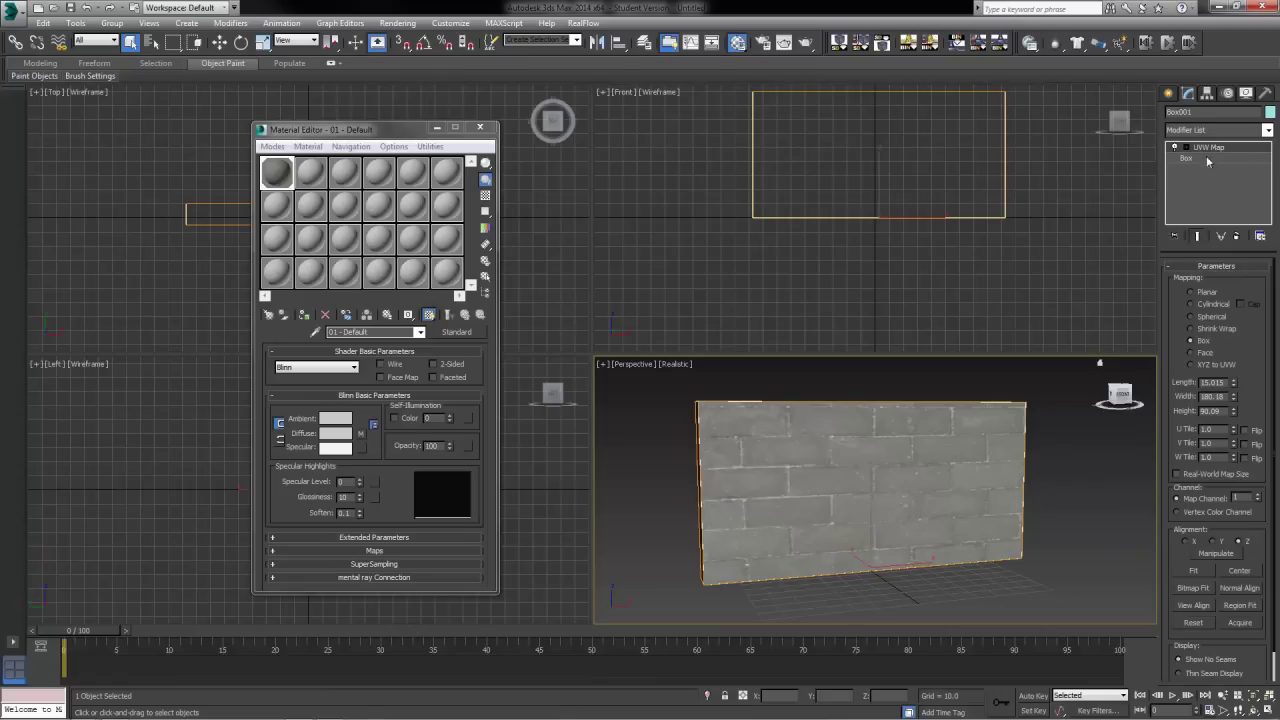
# Fit the wall's UVW mapping to the proportions of the brick_04 image with Bitmap Fit.
pyautogui.click(1196, 590)
pyautogui.click(227, 115)
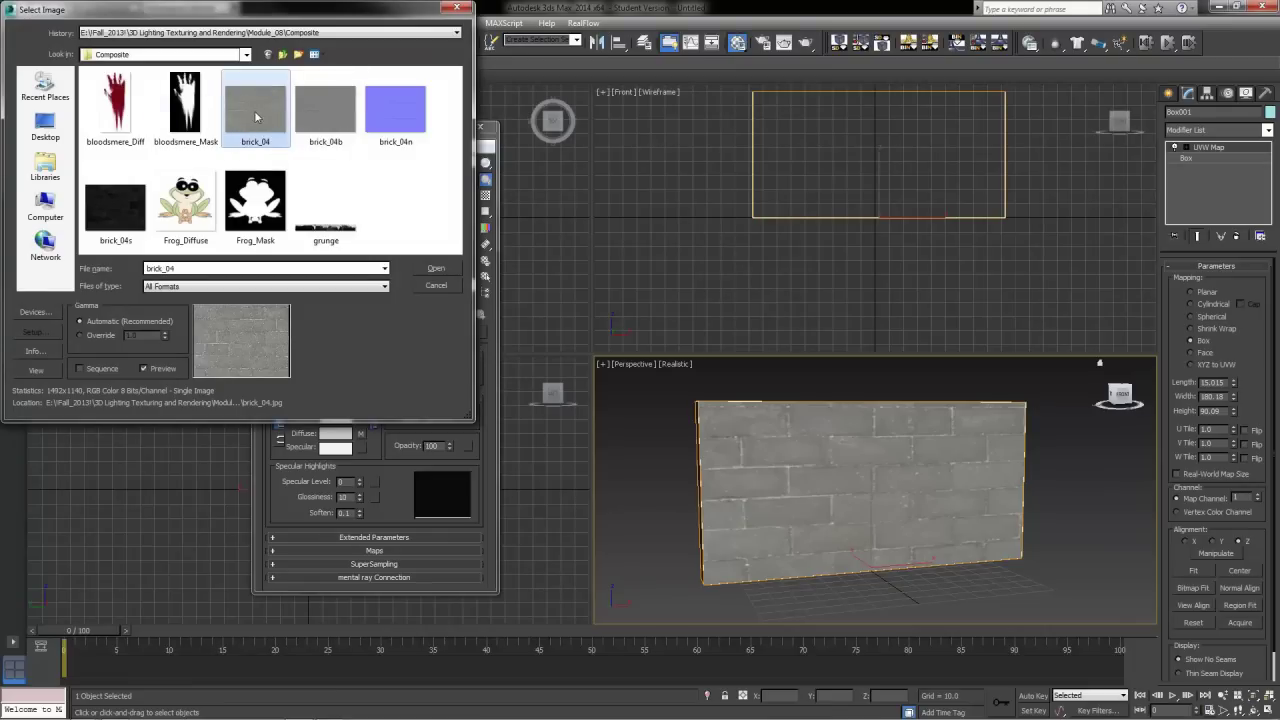
pyautogui.click(430, 268)
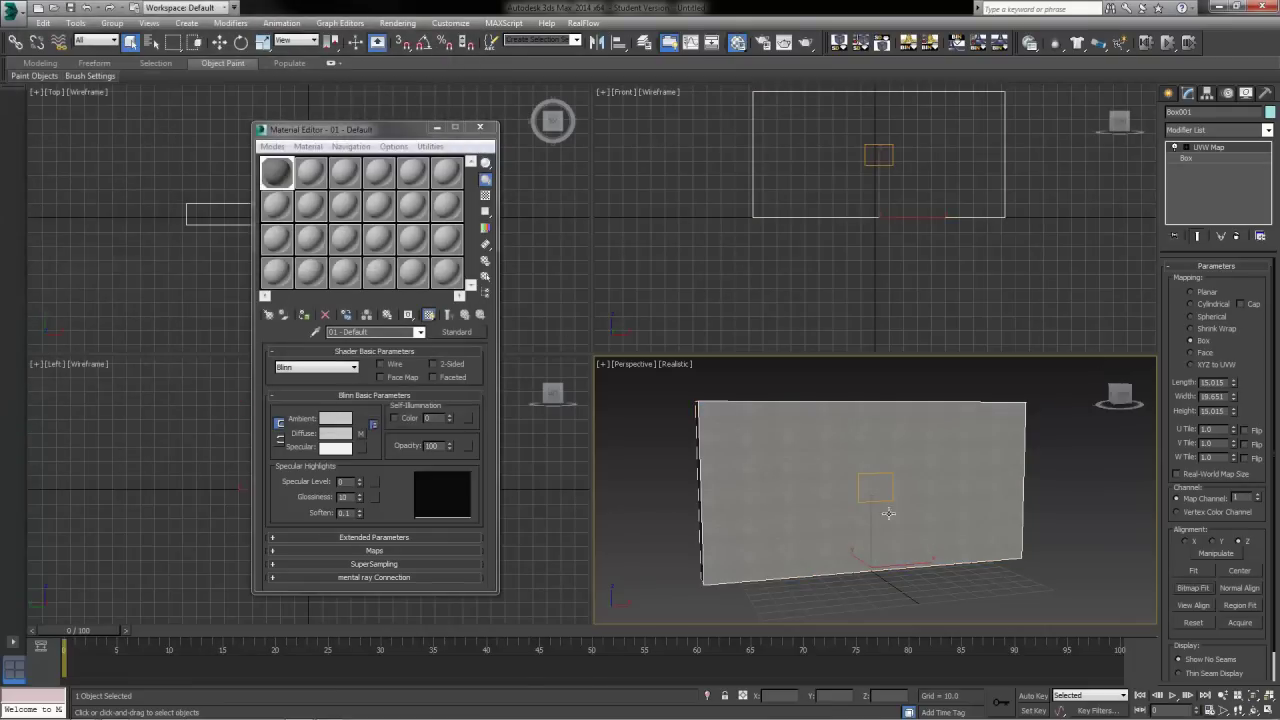
# Scale the UVW Map gizmo up uniformly to a little over a third of the wall's width, and deselect the box.
pyautogui.click(1186, 148)
pyautogui.click(1209, 158)
pyautogui.press('w')
pyautogui.click(262, 43)
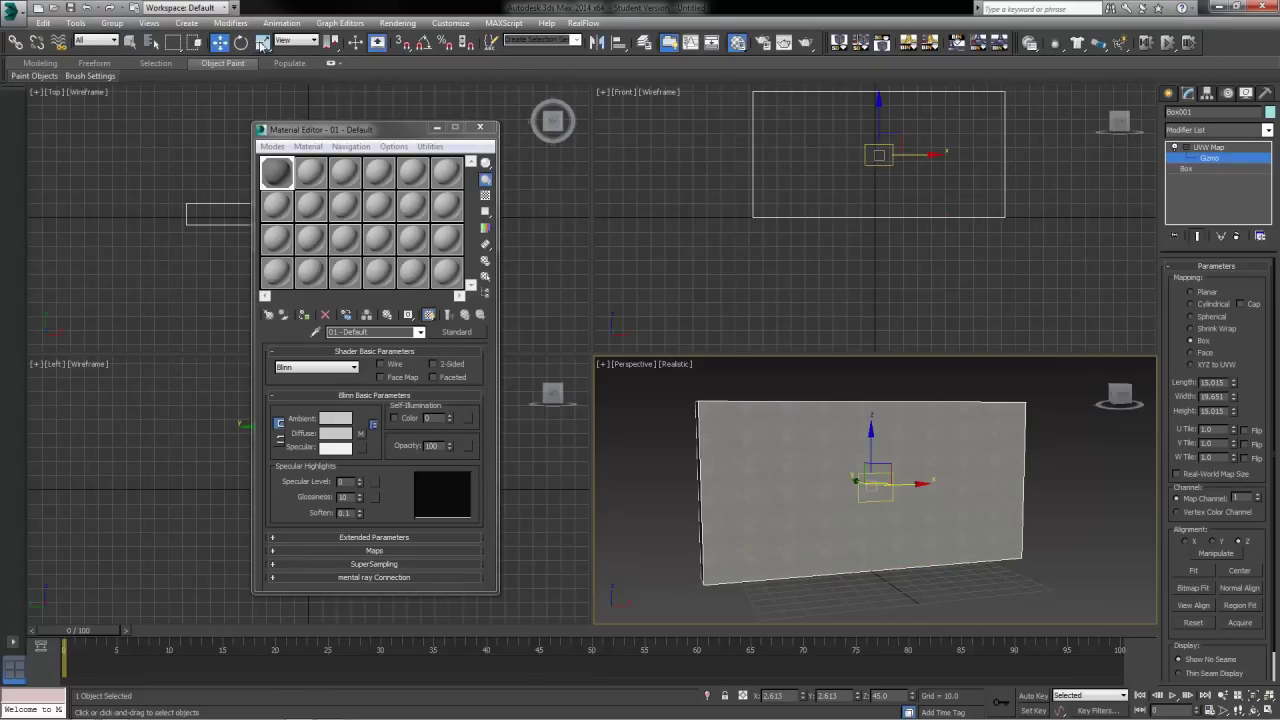
pyautogui.moveTo(866, 482); pyautogui.dragTo(963, 324)
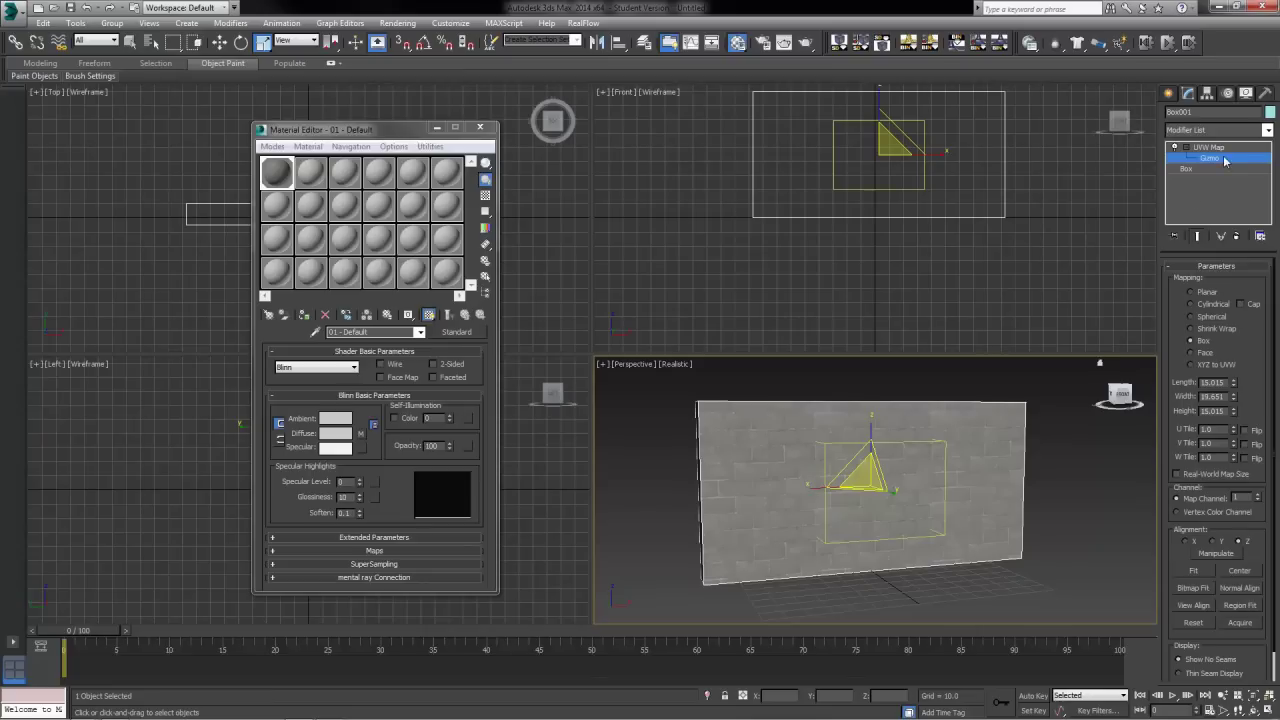
pyautogui.click(1190, 149)
pyautogui.click(862, 604)
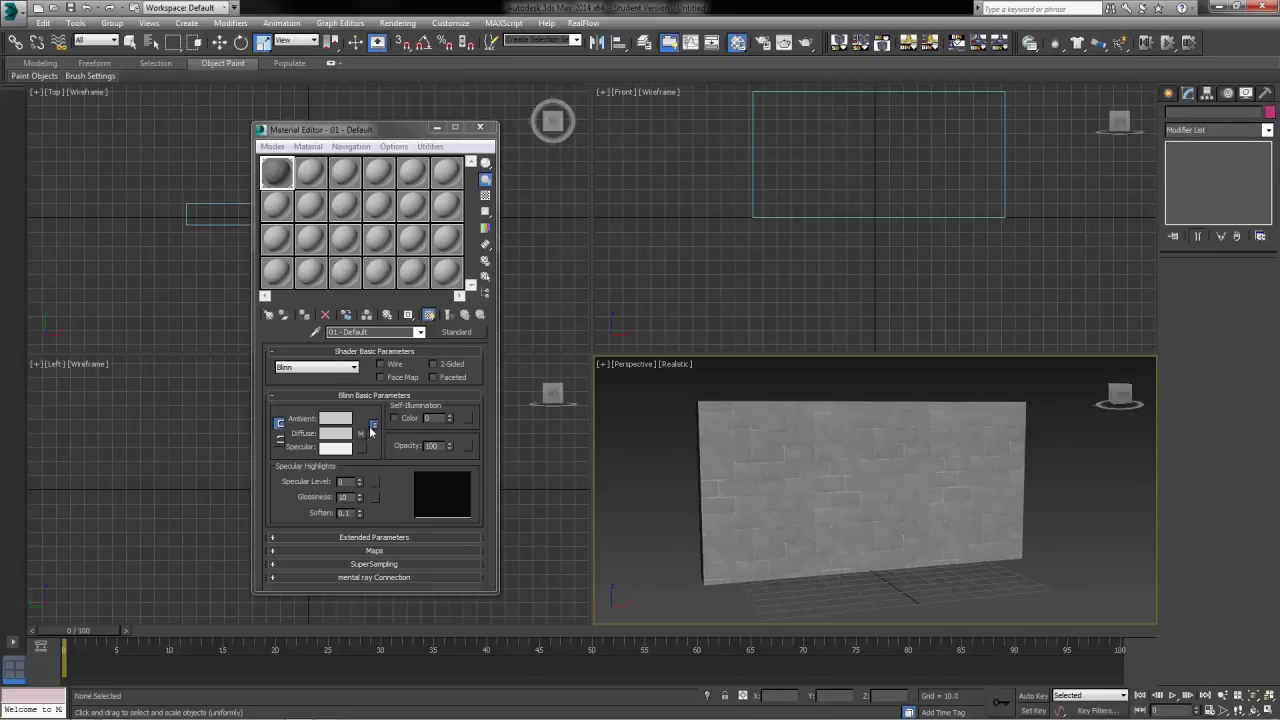
# Add a second layer to the diffuse Composite map and load the Frog_Diffuse bitmap into it.
pyautogui.click(361, 434)
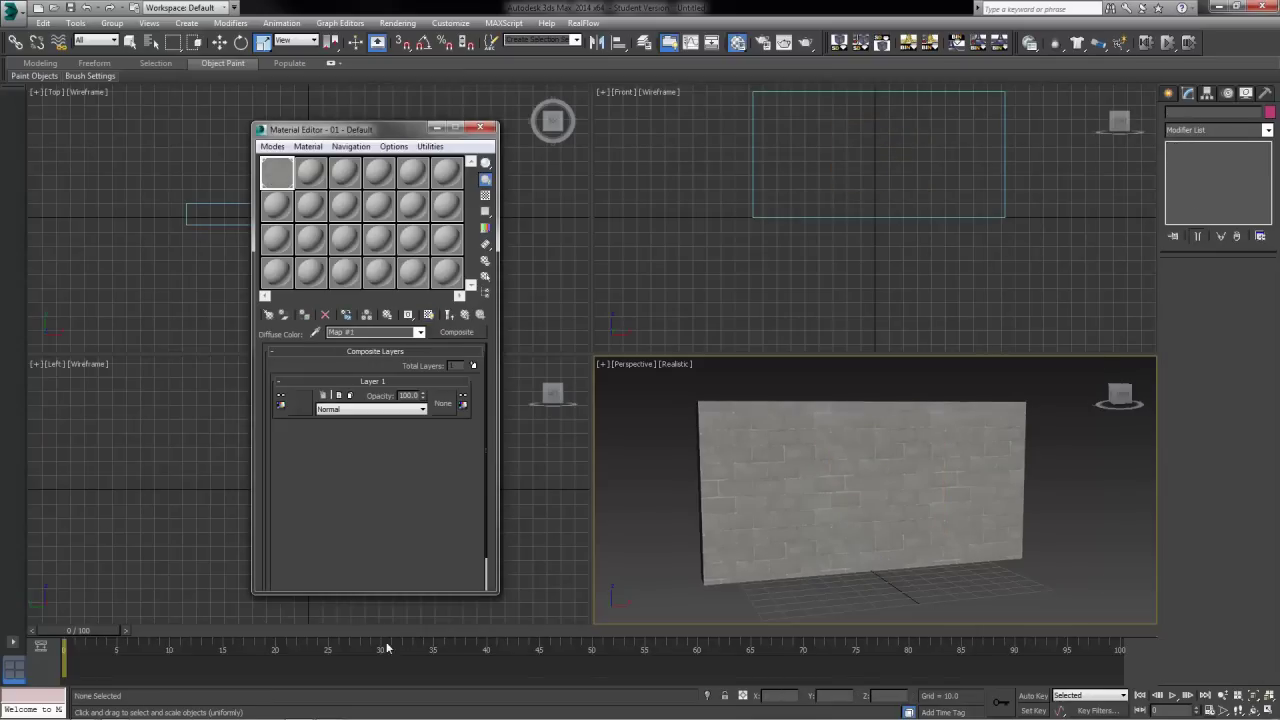
pyautogui.click(473, 366)
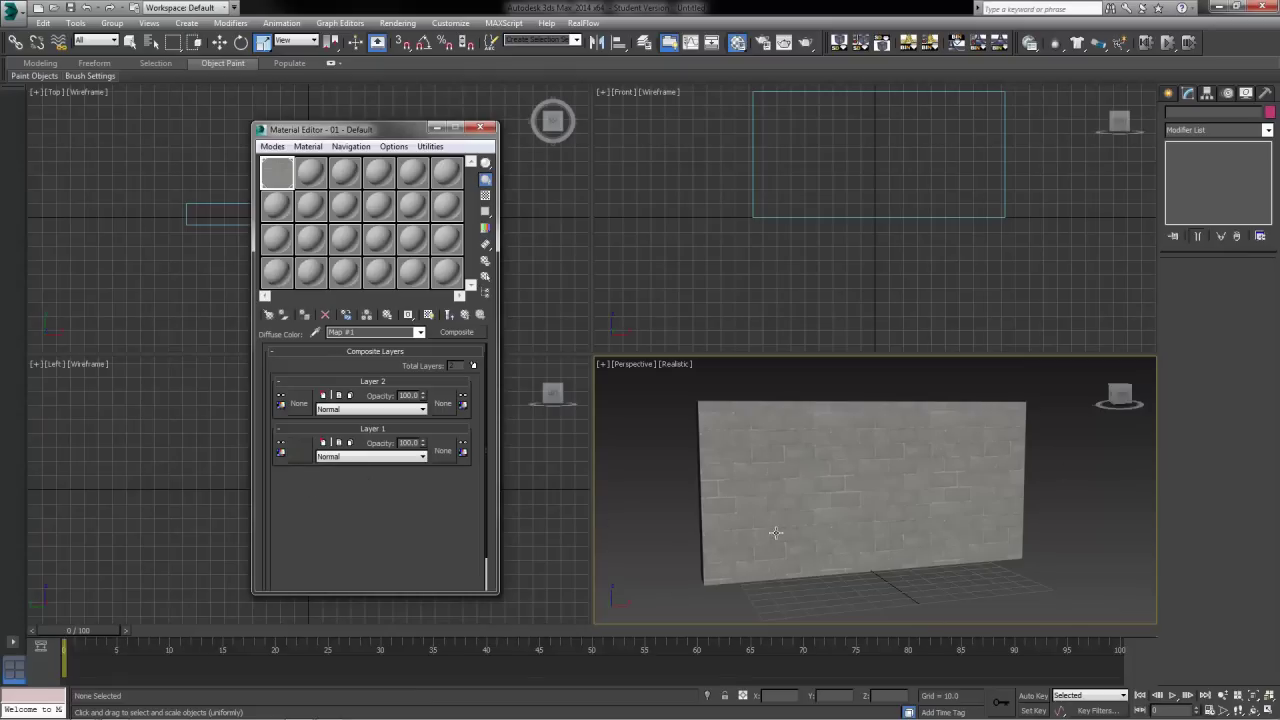
pyautogui.moveTo(797, 532)
pyautogui.keyDown('alt'); pyautogui.mouseDown(button='middle')
pyautogui.moveTo(900, 517)
pyautogui.moveTo(703, 534)
pyautogui.moveTo(810, 530)
pyautogui.mouseUp(button='middle'); pyautogui.keyUp('alt')
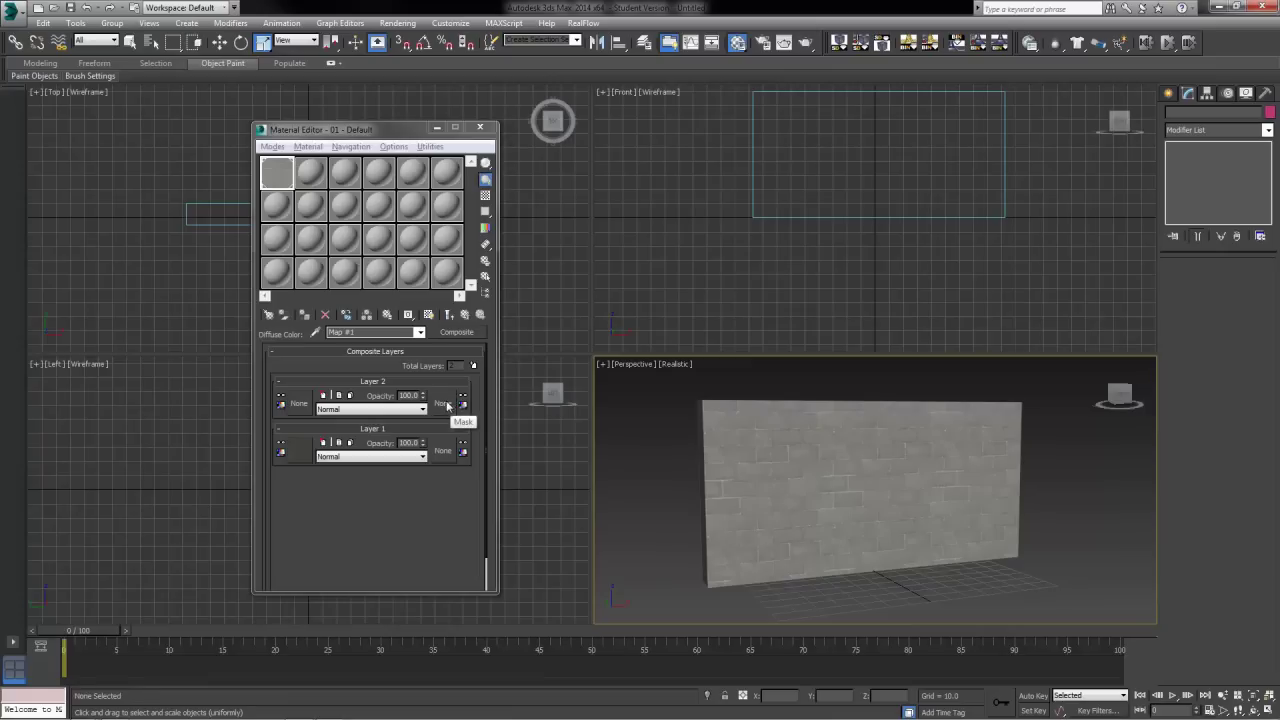
pyautogui.click(300, 404)
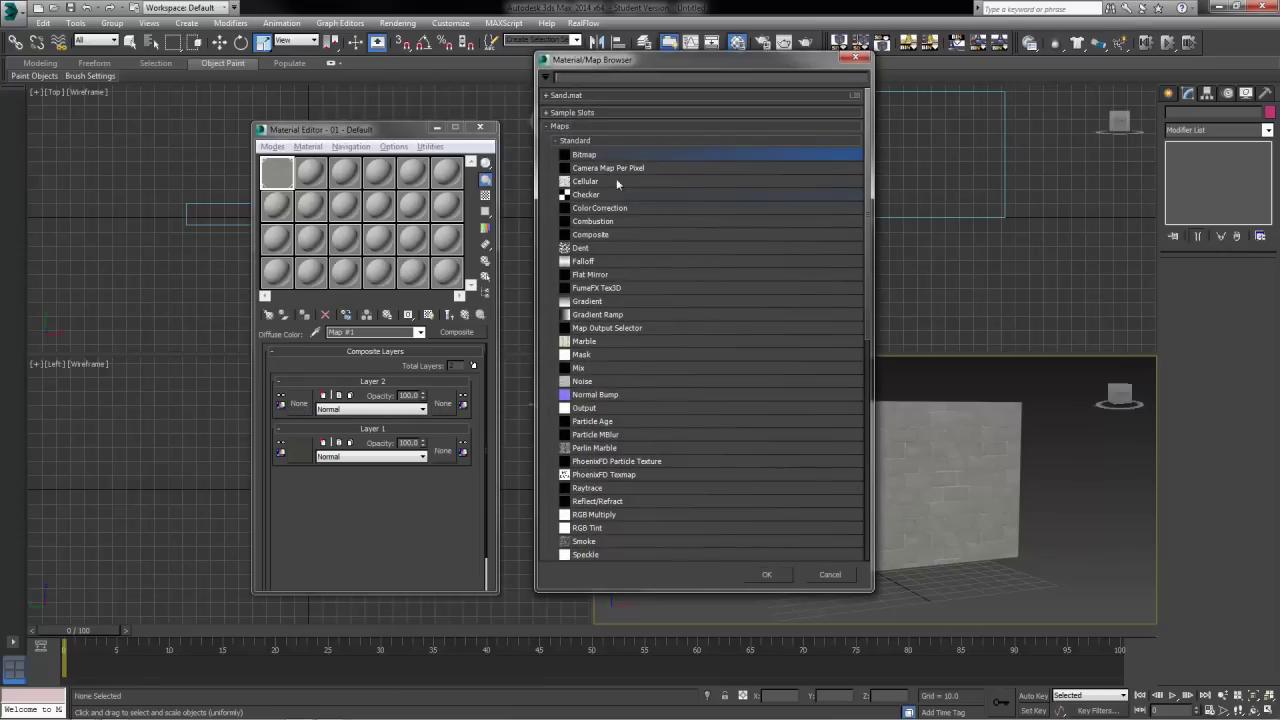
pyautogui.doubleClick(596, 156)
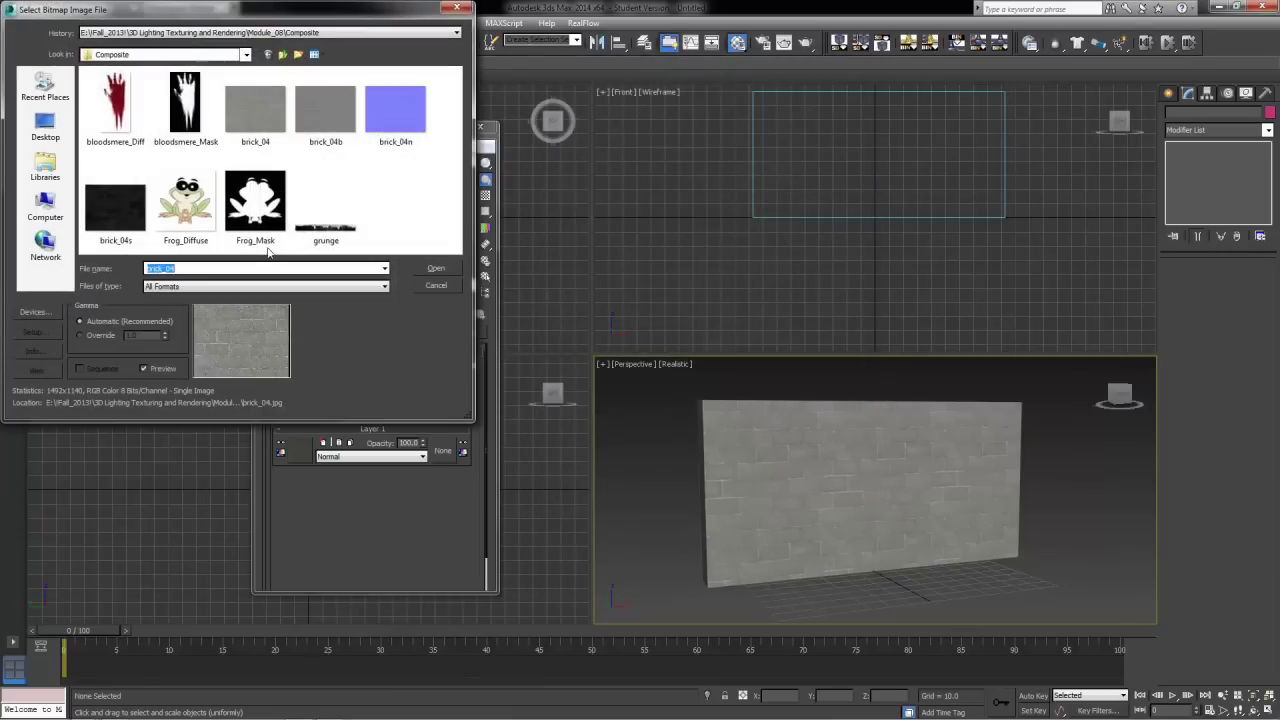
pyautogui.click(185, 210)
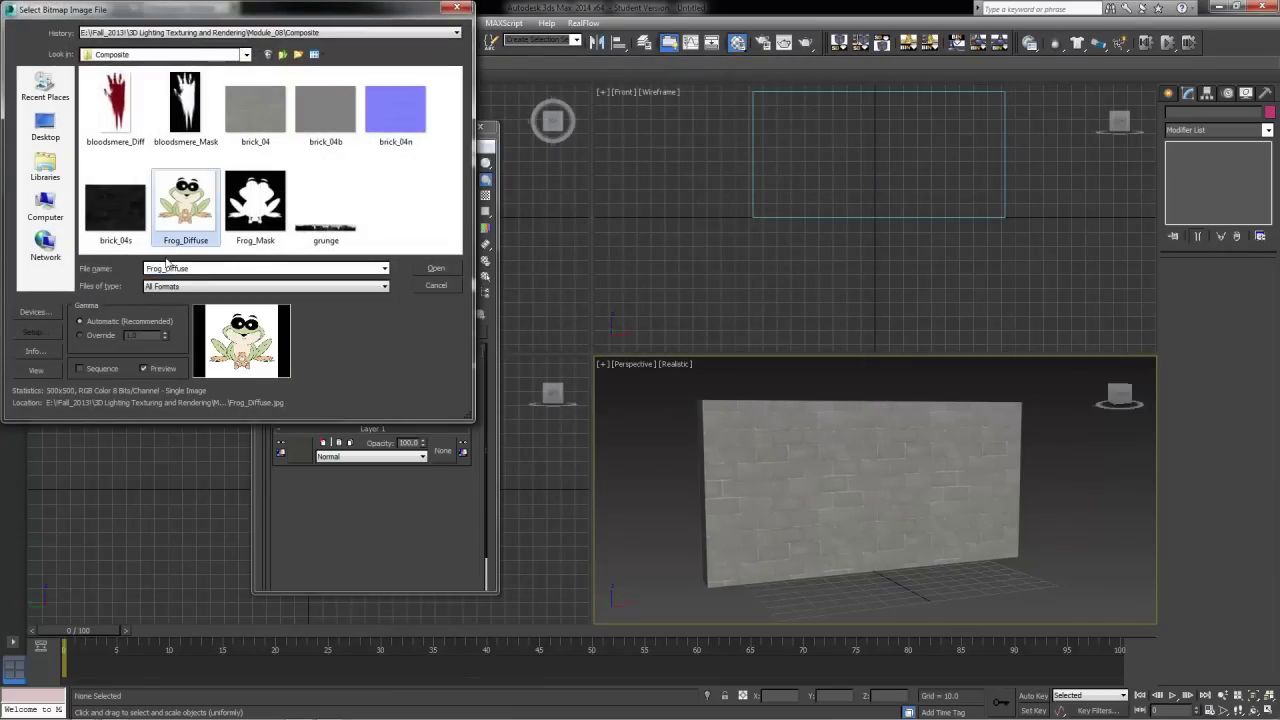
pyautogui.doubleClick(192, 215)
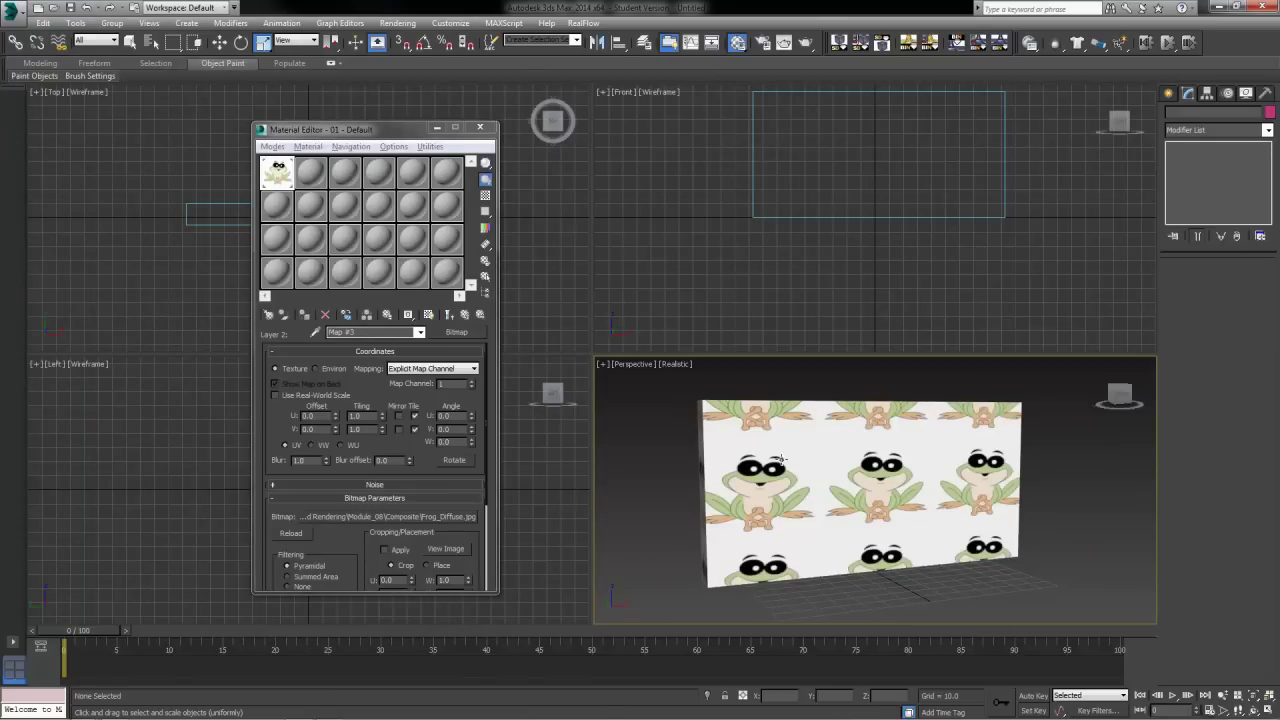
# Select the wall box, set the frog bitmap's map channel to 2 and turn off its U and V tiling.
pyautogui.click(898, 480)
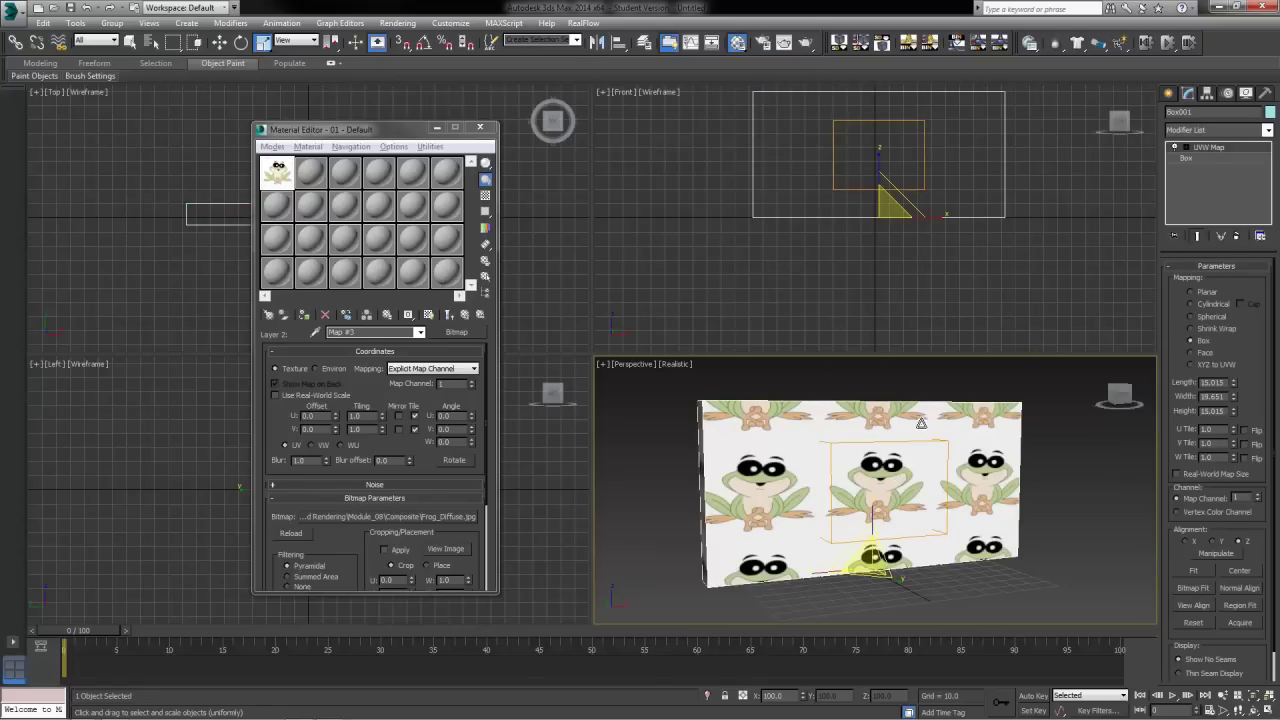
pyautogui.press('r')
pyautogui.click(421, 401)
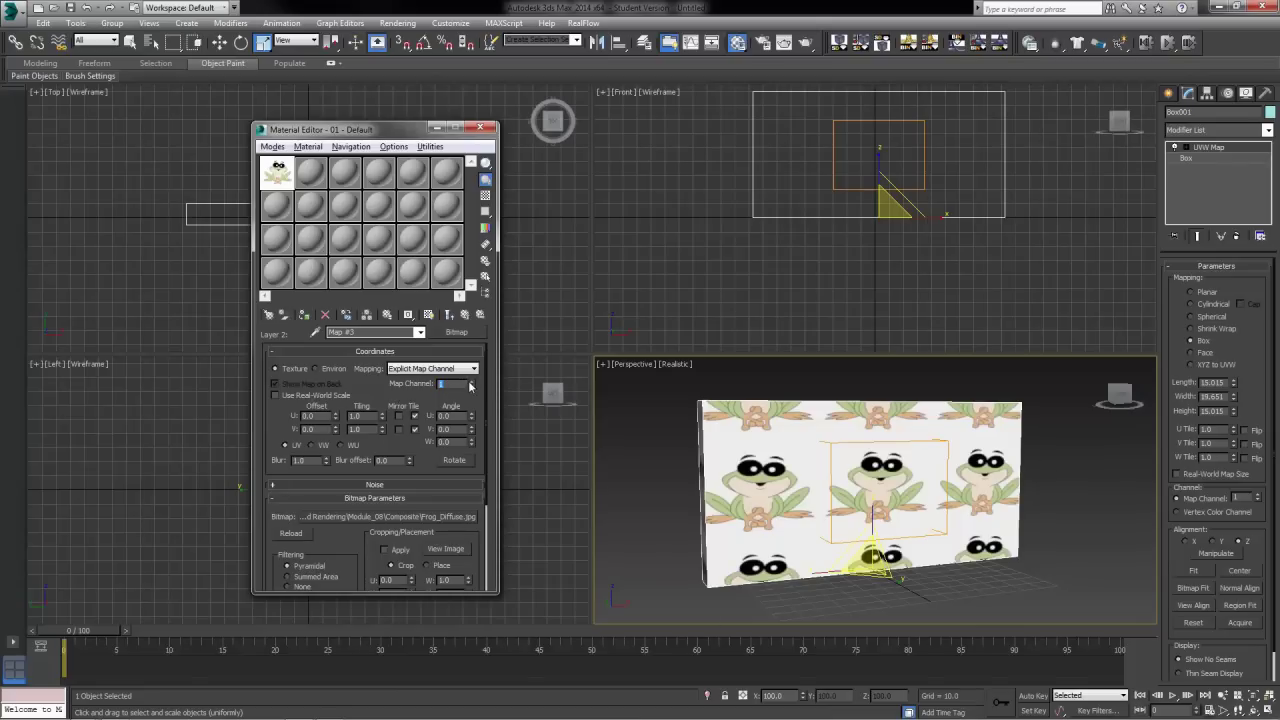
pyautogui.write('2')
pyautogui.click(465, 315)
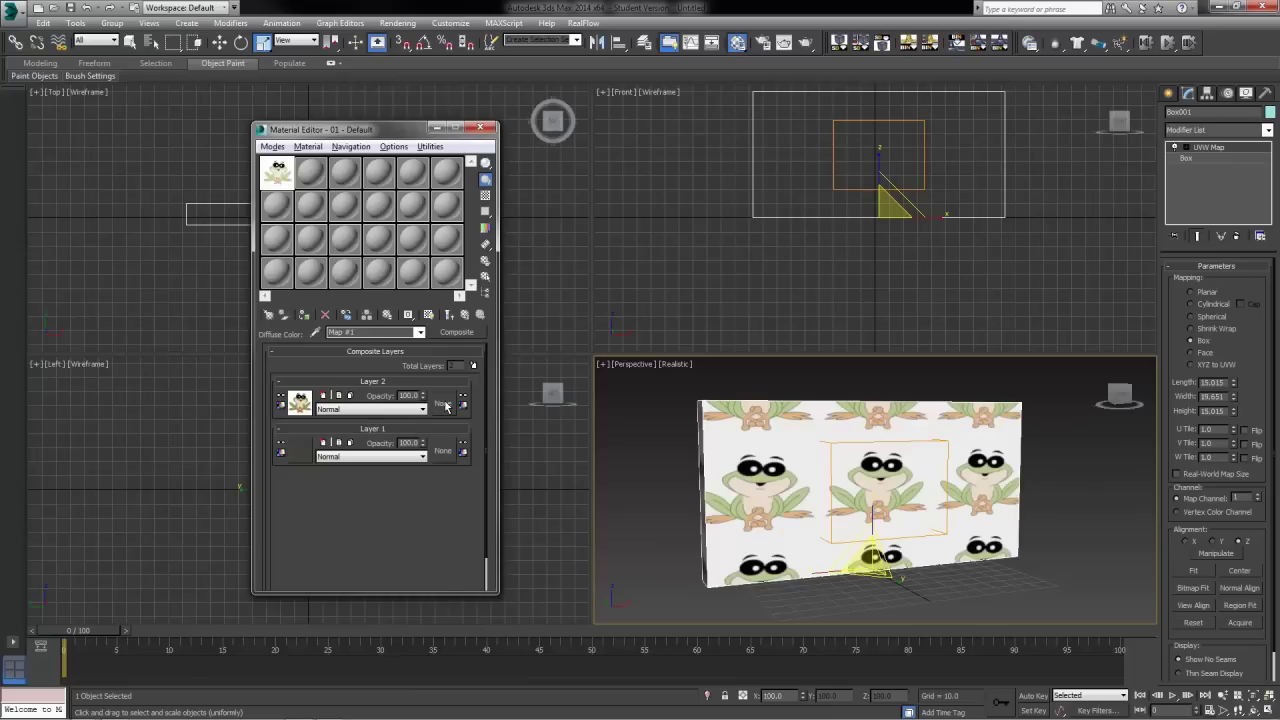
# Copy the frog map into Layer 2's mask slot as an independent copy and replace its bitmap with Frog_Mask.
pyautogui.moveTo(447, 404); pyautogui.dragTo(447, 404)
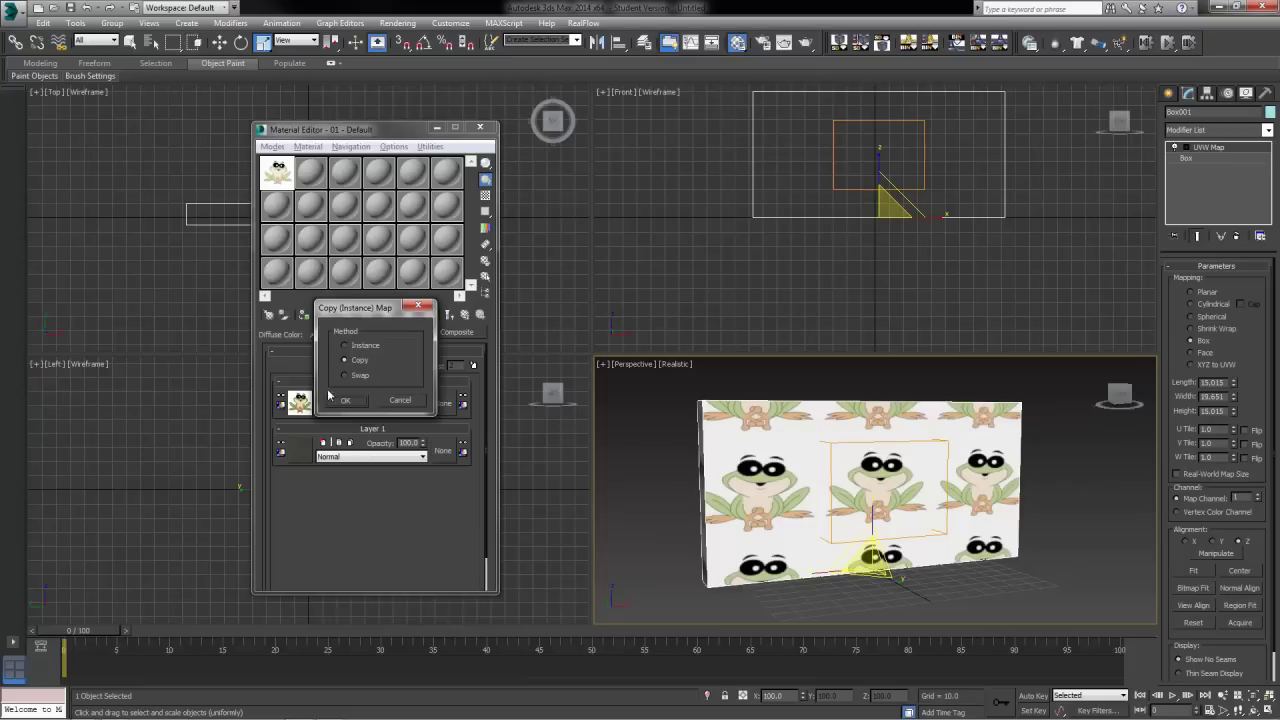
pyautogui.press('Escape')
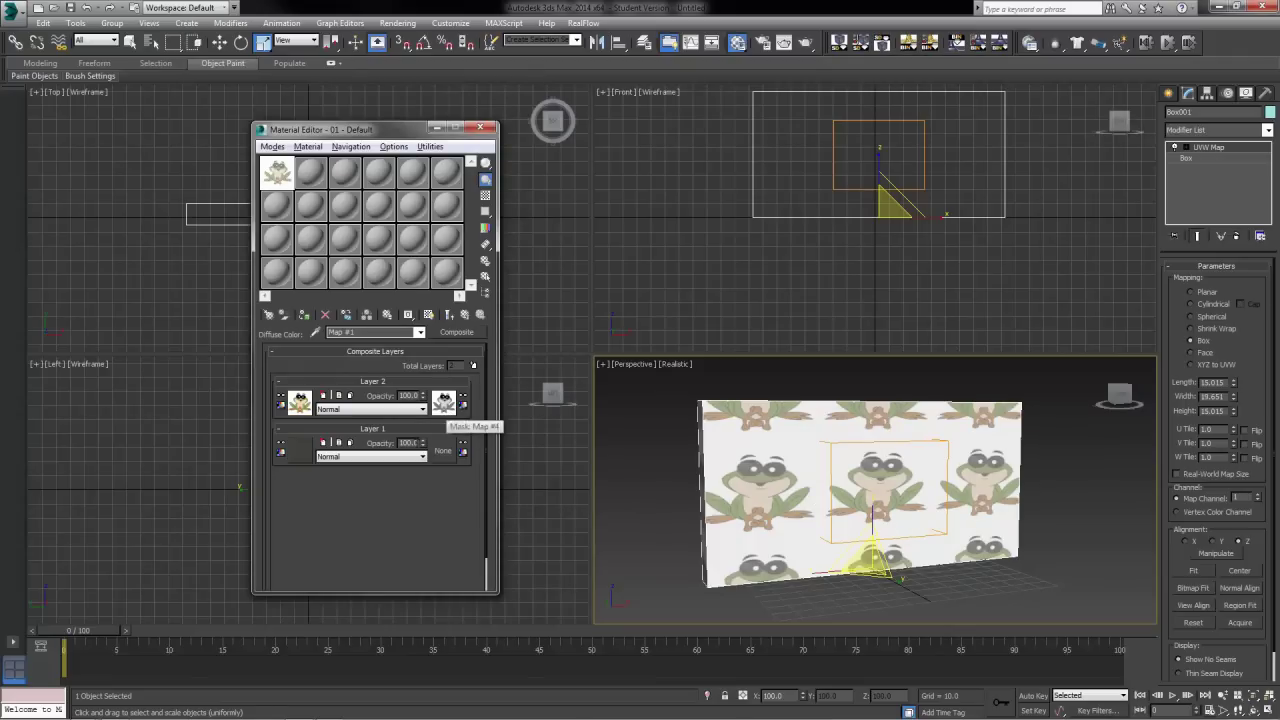
pyautogui.click(444, 402)
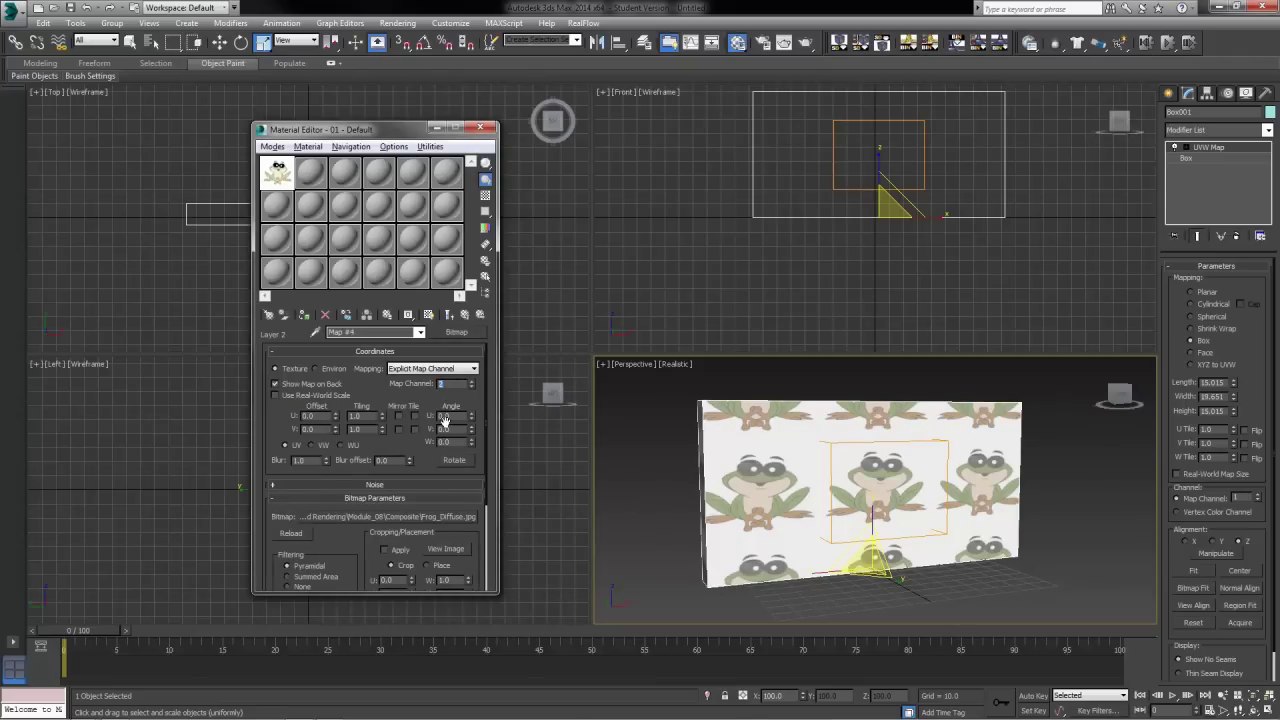
pyautogui.click(461, 381)
pyautogui.click(403, 517)
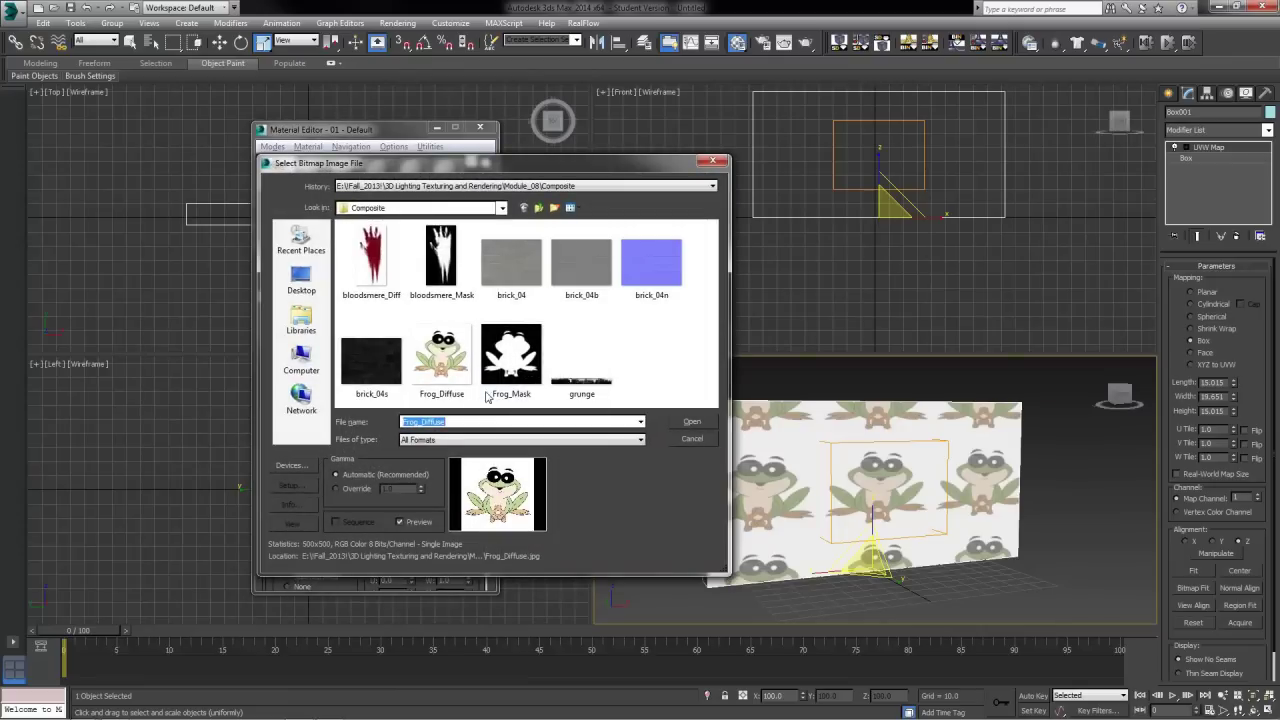
pyautogui.click(527, 360)
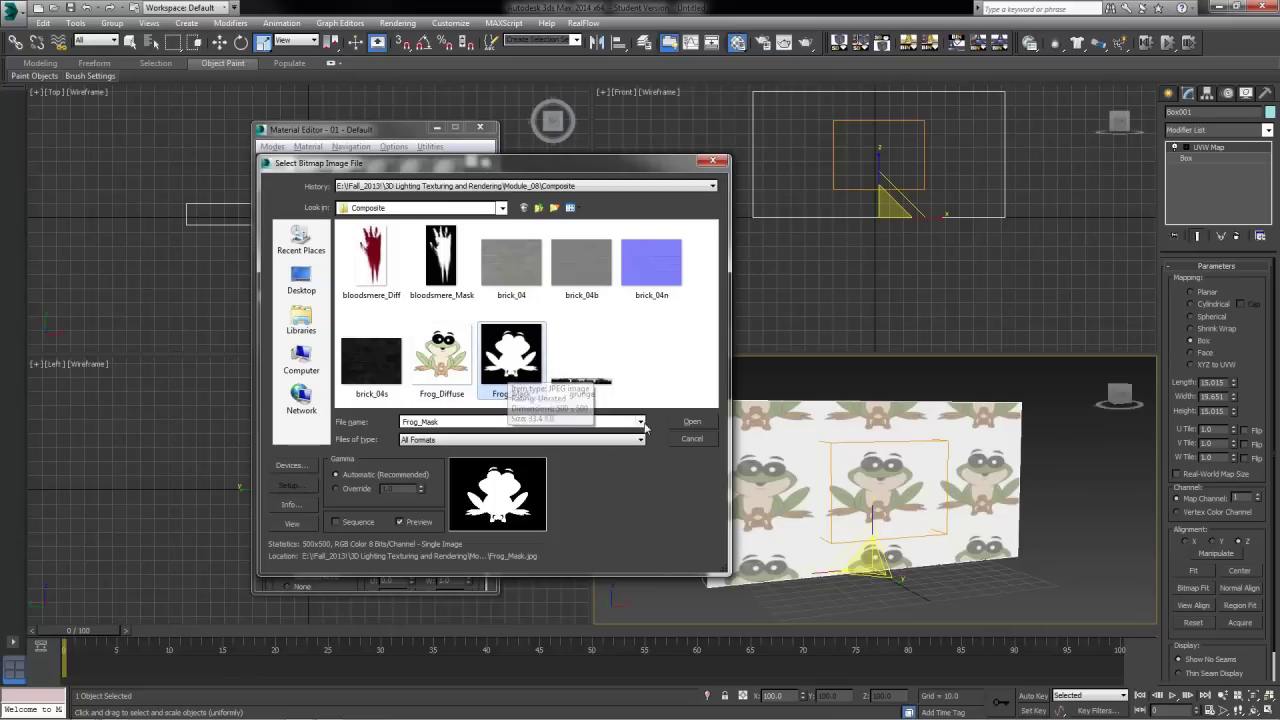
pyautogui.doubleClick(448, 360)
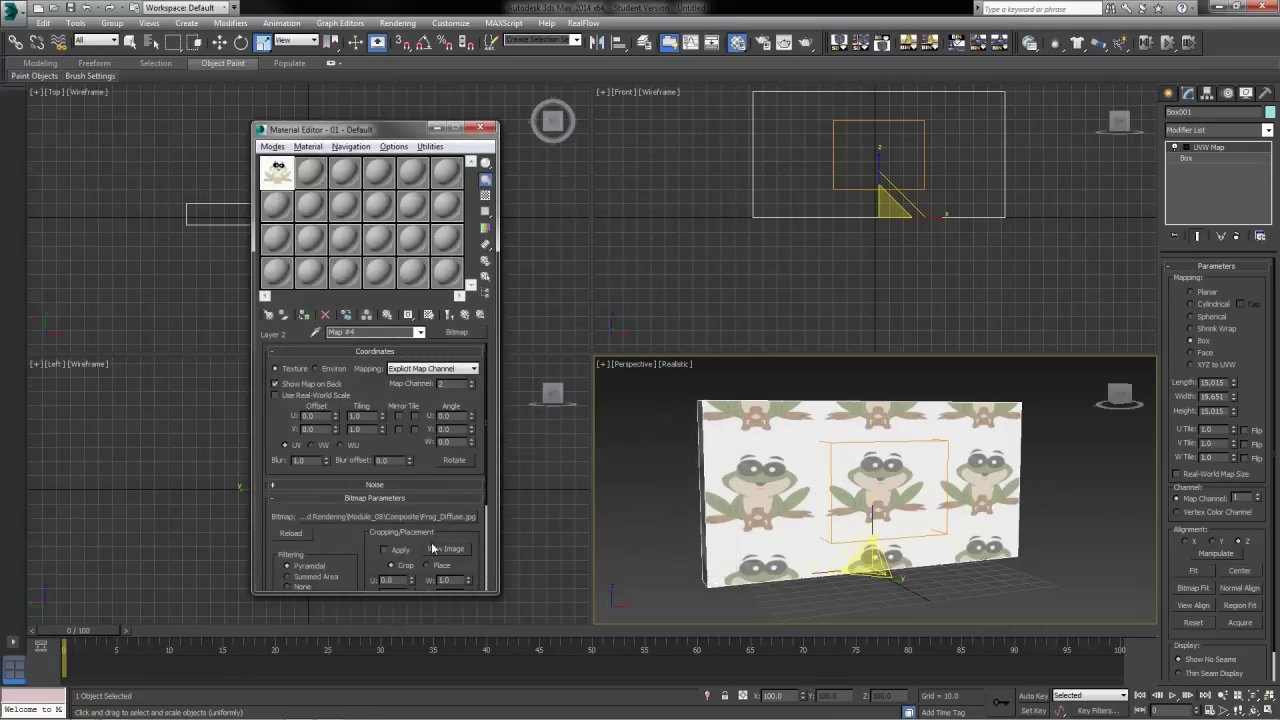
pyautogui.hotkey('ctrl', 'z')
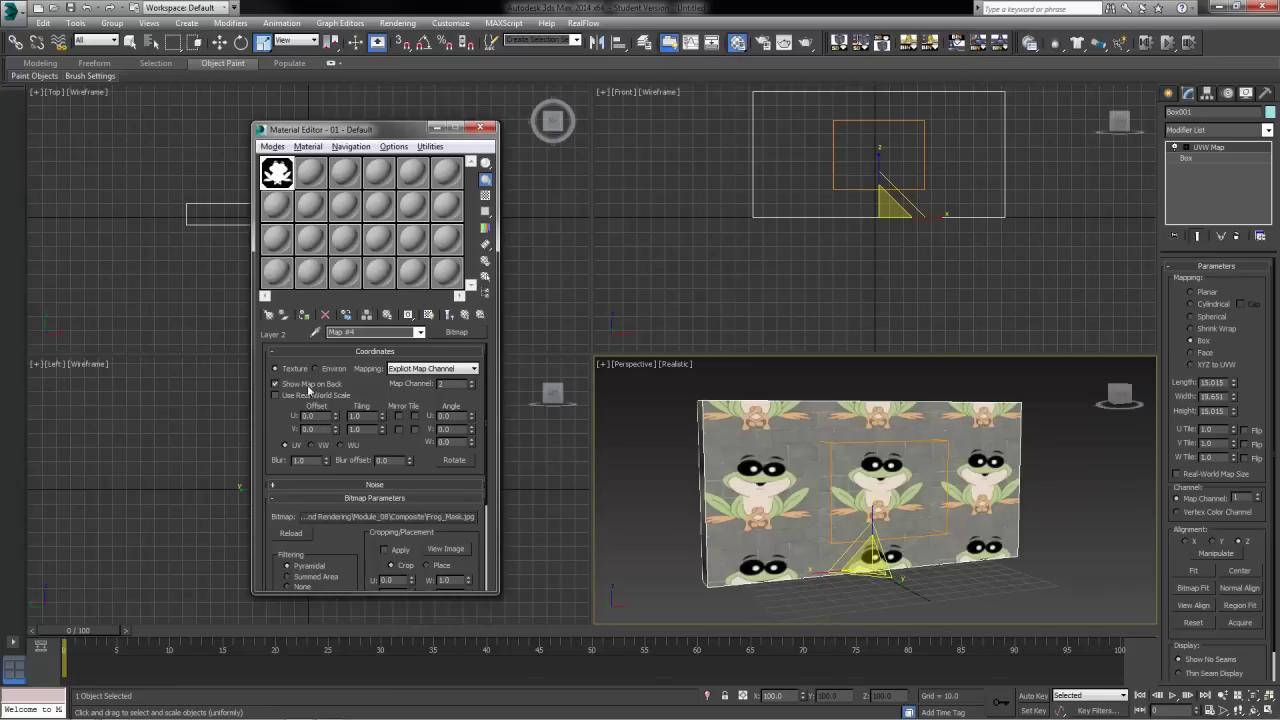
# Render the perspective view to check the masked frog layer, and return from the mask bitmap to the Composite layers.
pyautogui.click(806, 43)
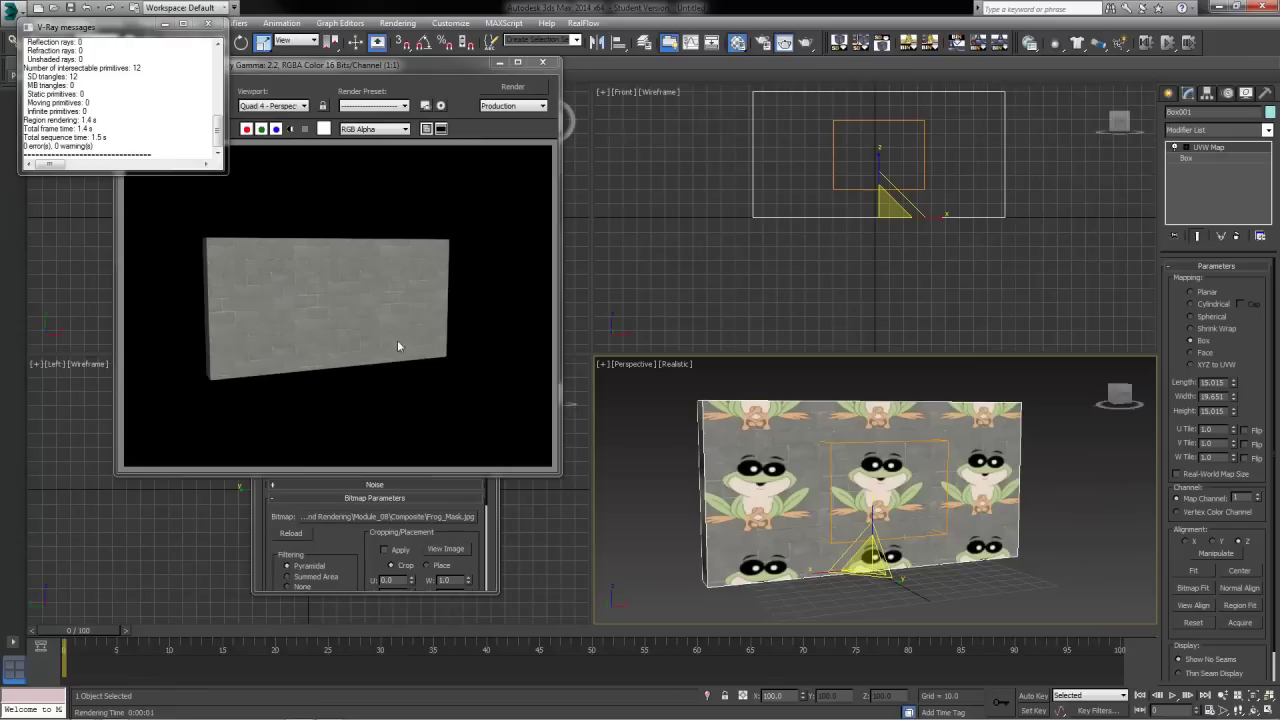
pyautogui.click(542, 62)
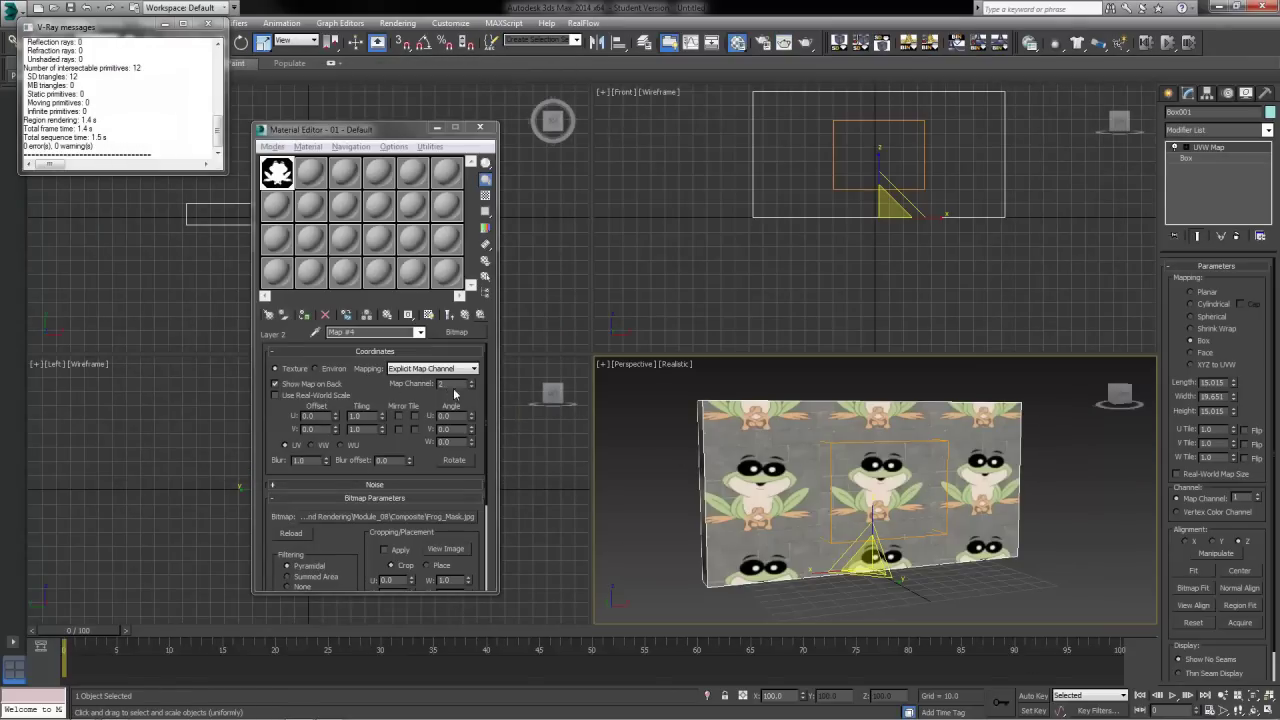
pyautogui.moveTo(452, 385); pyautogui.dragTo(366, 460)
pyautogui.click(465, 314)
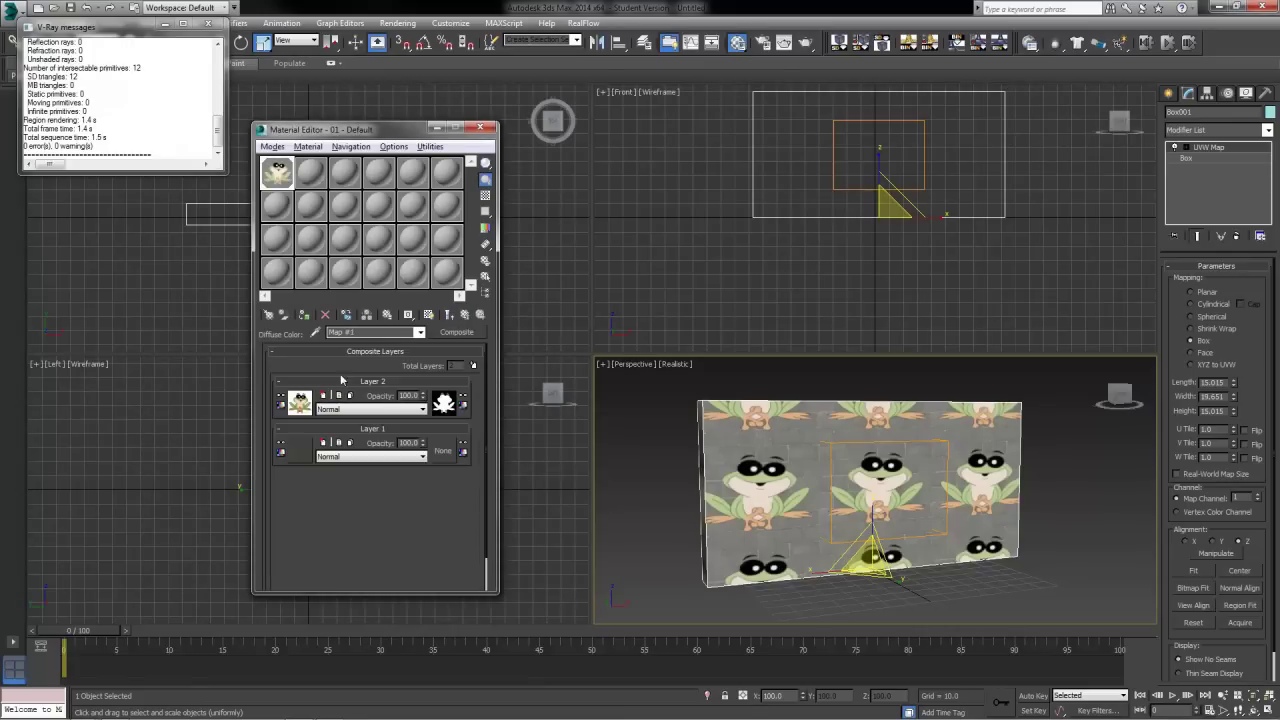
pyautogui.click(371, 382)
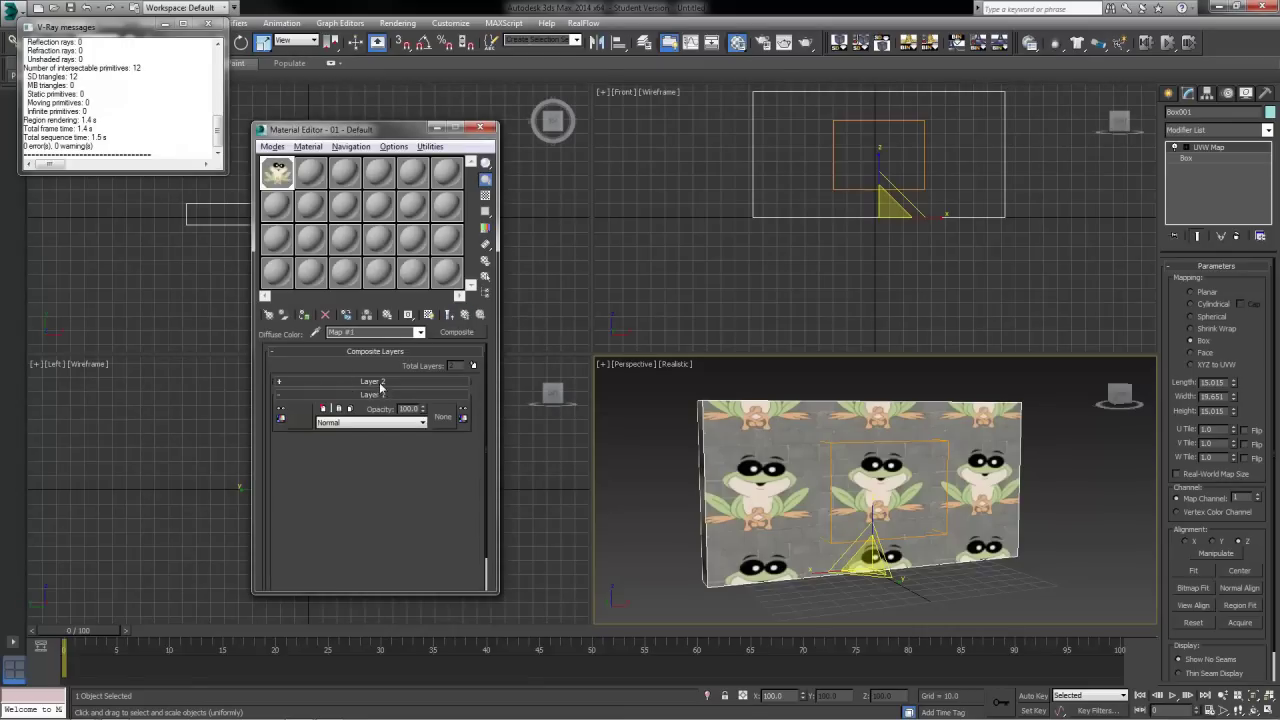
pyautogui.click(280, 383)
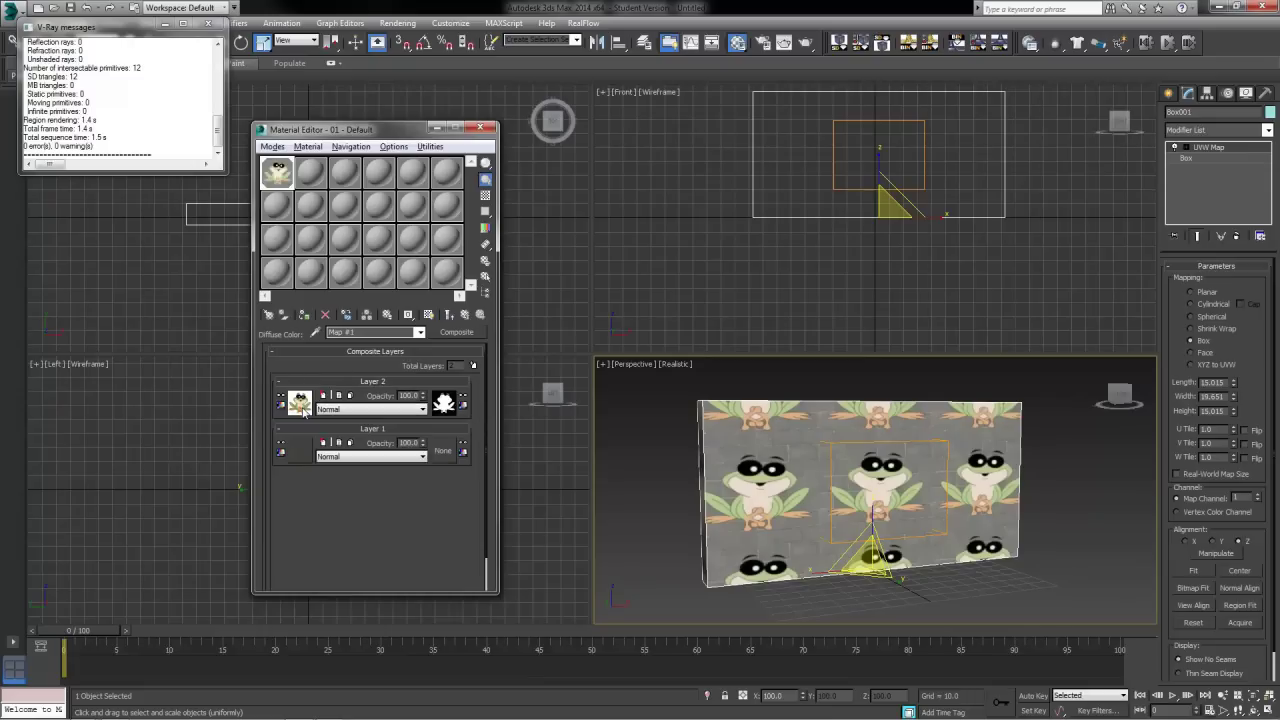
pyautogui.click(380, 430)
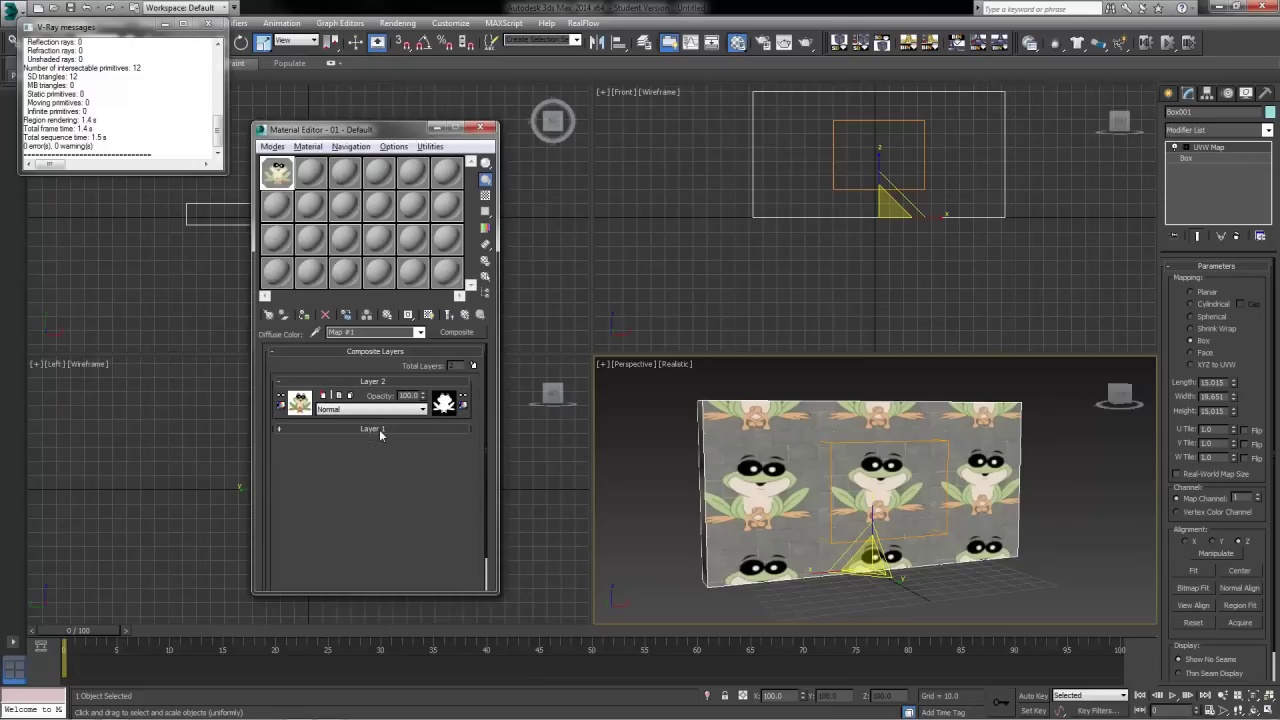
pyautogui.click(281, 430)
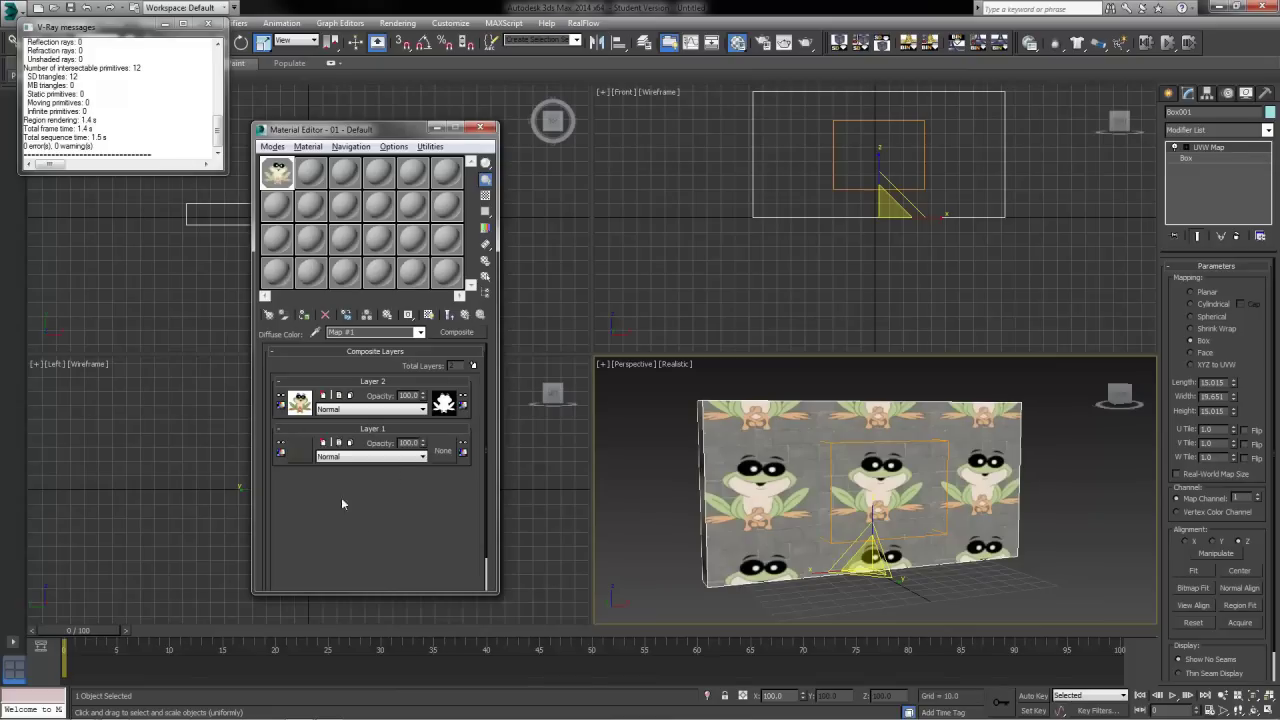
pyautogui.click(328, 429)
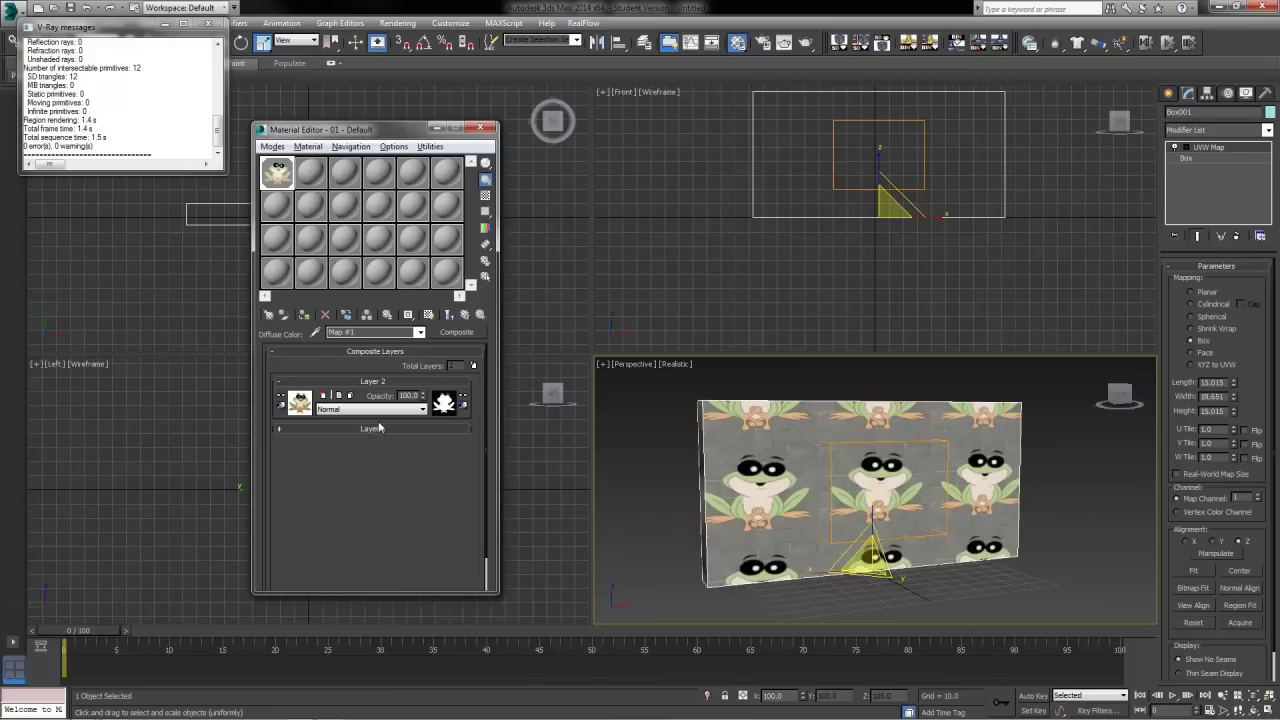
pyautogui.click(279, 430)
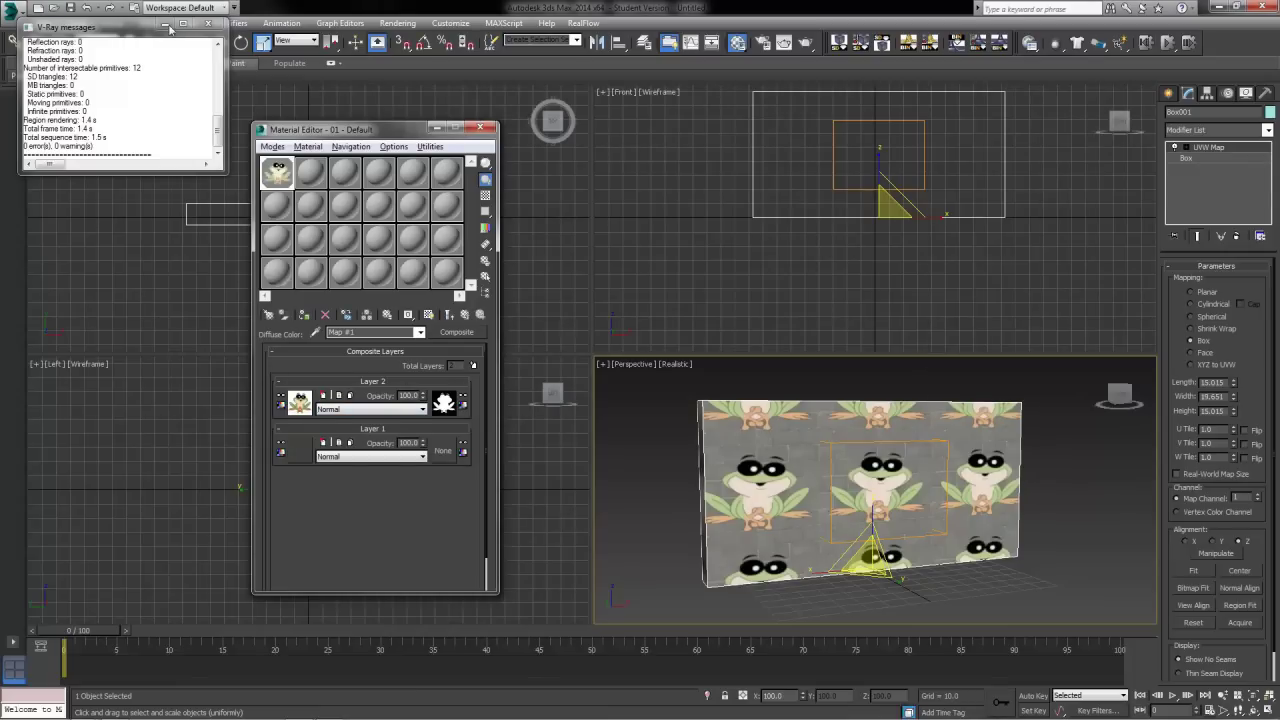
# Close the V-Ray messages, add a second UVW Map modifier to the wall box and set its map channel to 2.
pyautogui.click(208, 23)
pyautogui.click(218, 42)
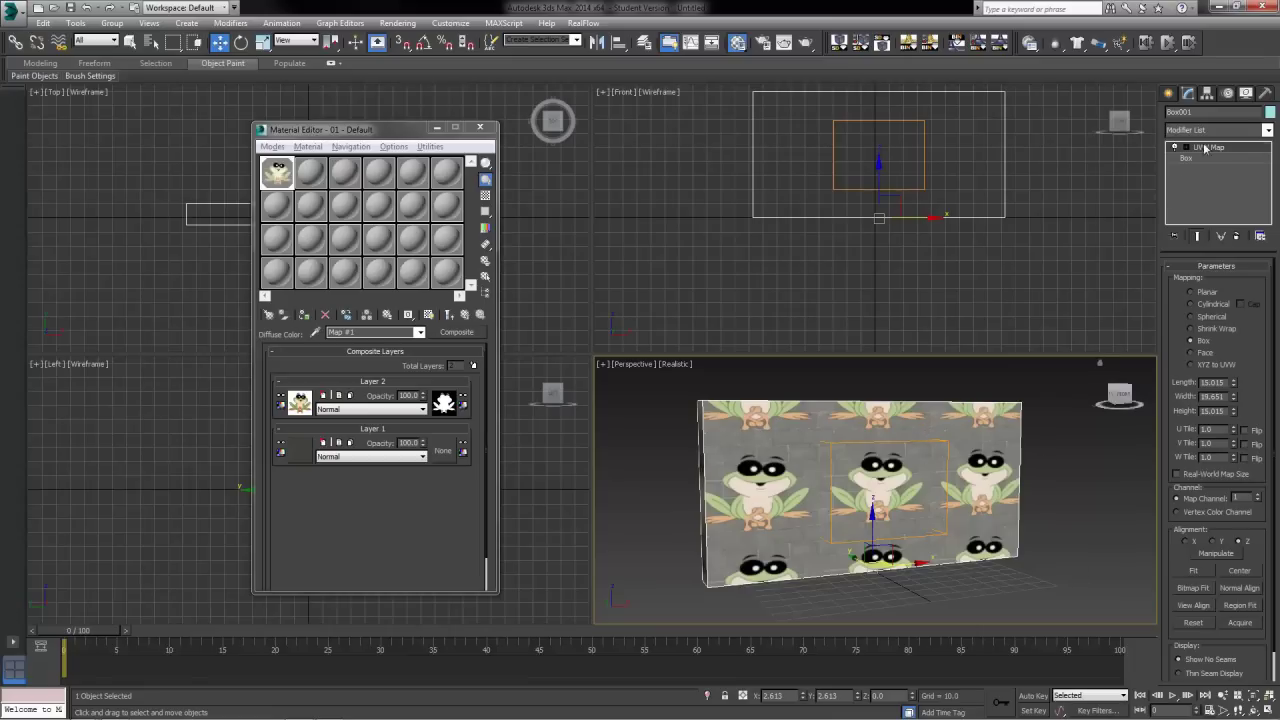
pyautogui.click(1237, 131)
pyautogui.scroll(-15, 1215, 400)
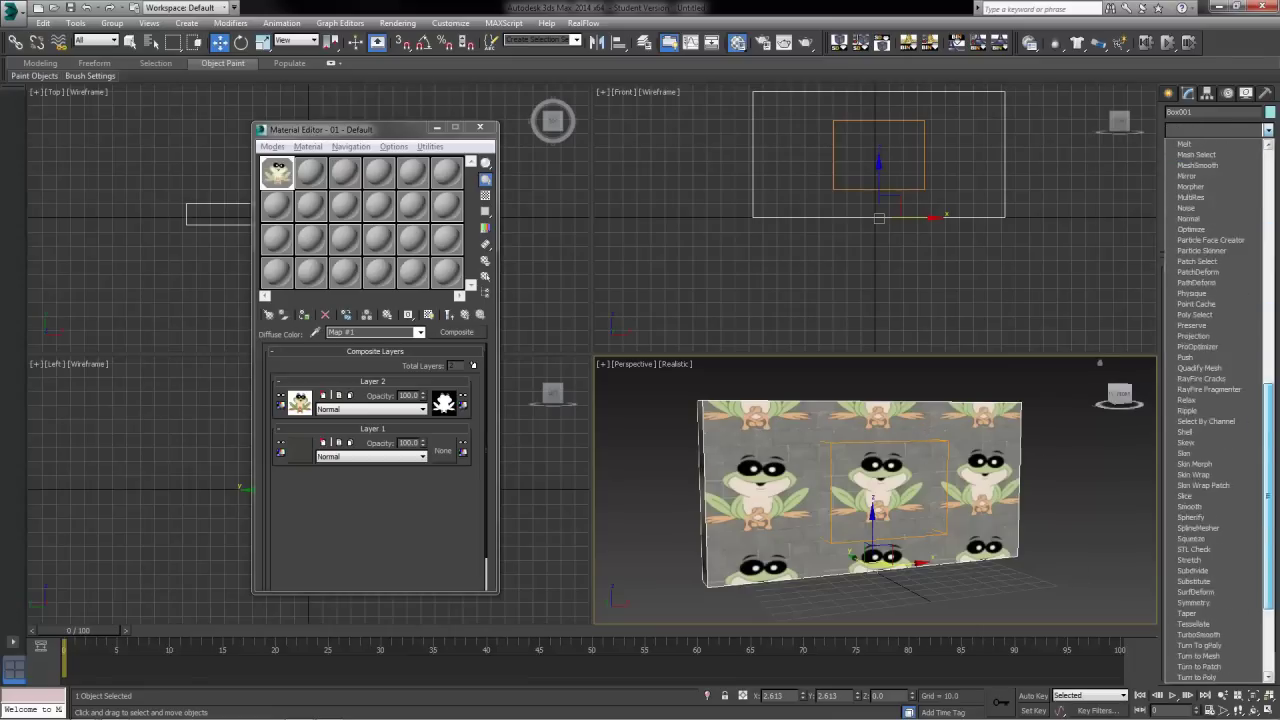
pyautogui.click(1200, 560)
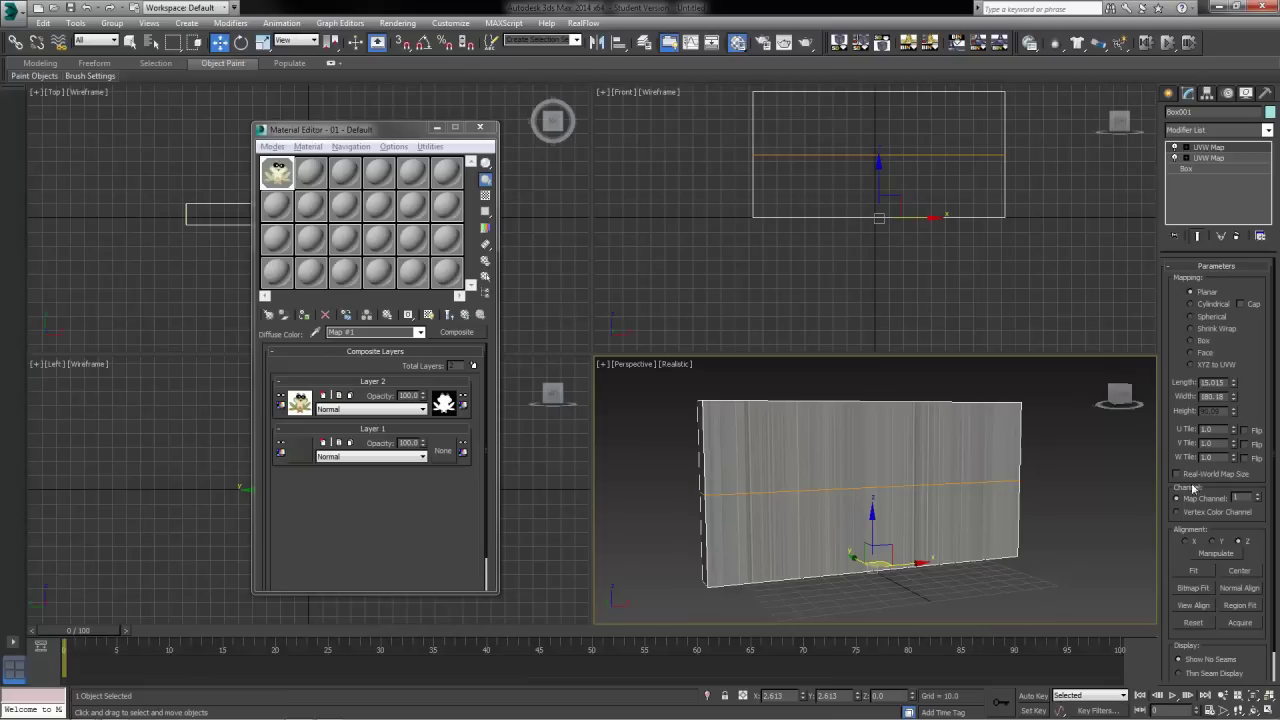
pyautogui.click(1257, 496)
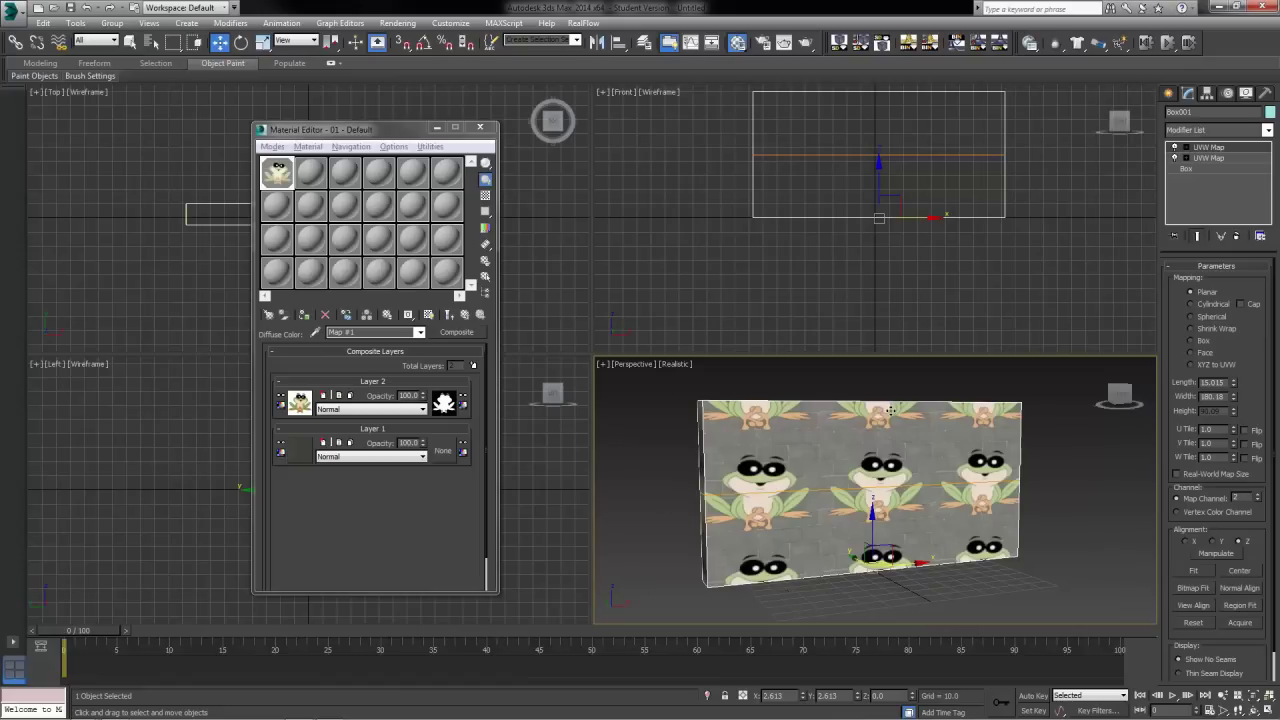
# Show Layer 2's frog bitmap in the viewport and rotate the new UVW Map gizmo upright, parallel to the wall's front face.
pyautogui.click(300, 403)
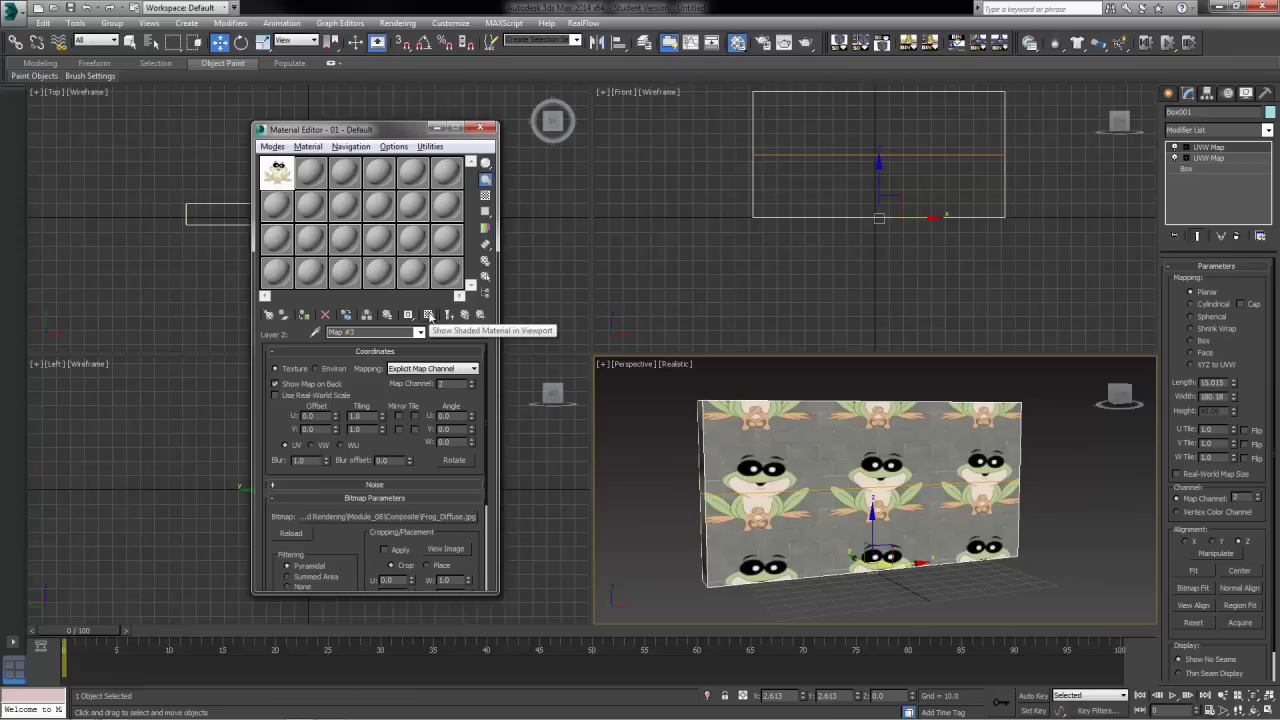
pyautogui.click(429, 315)
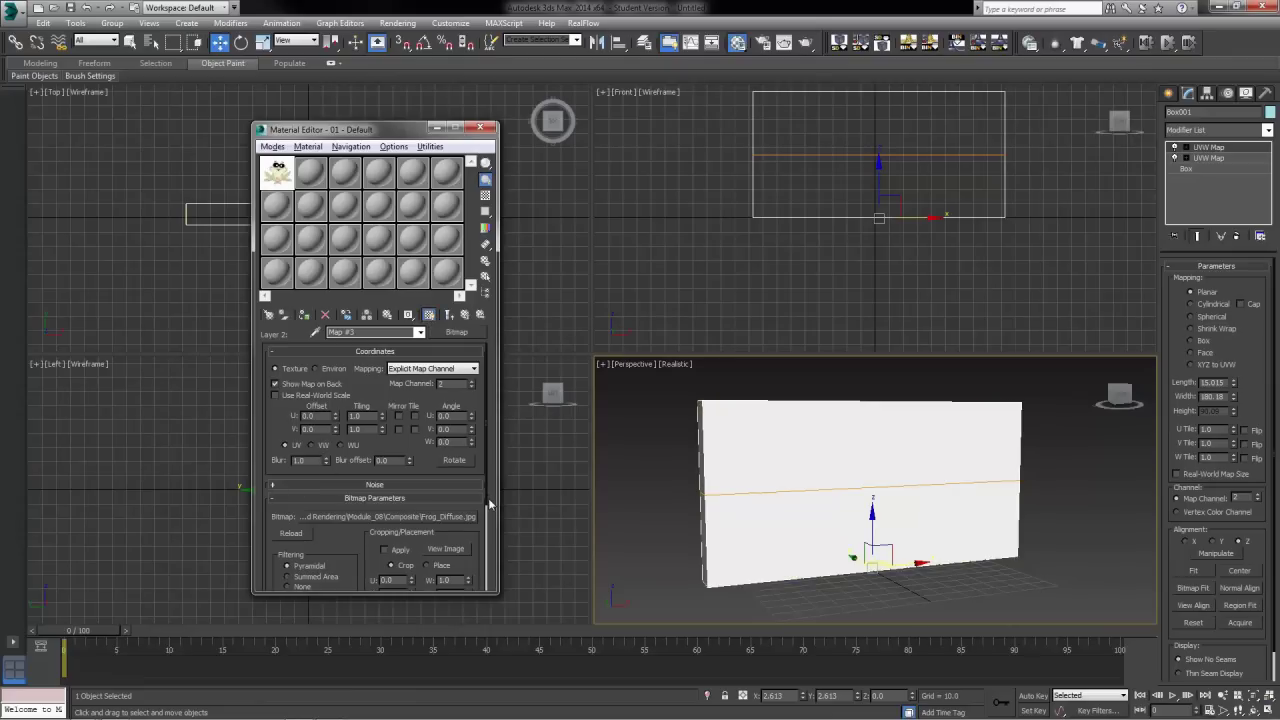
pyautogui.click(1183, 148)
pyautogui.click(1209, 158)
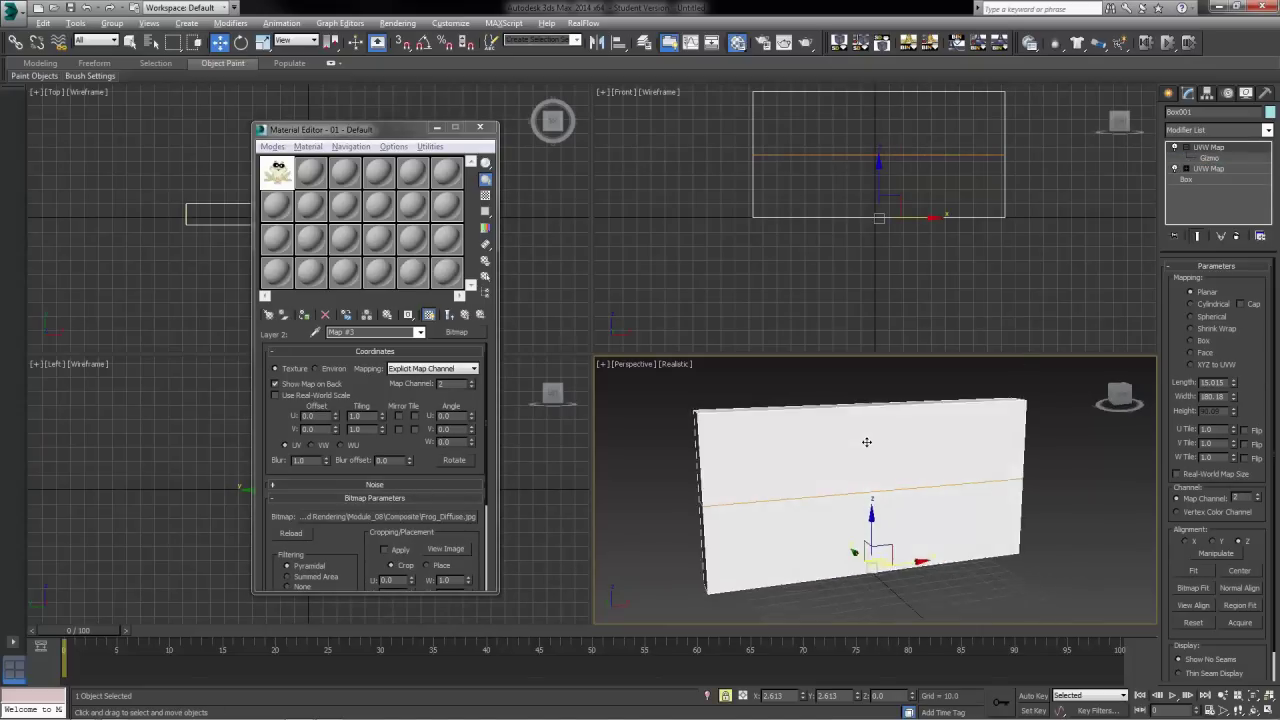
pyautogui.keyDown('alt'); pyautogui.moveTo(866, 441); pyautogui.dragTo(898, 439, button='middle'); pyautogui.keyUp('alt')
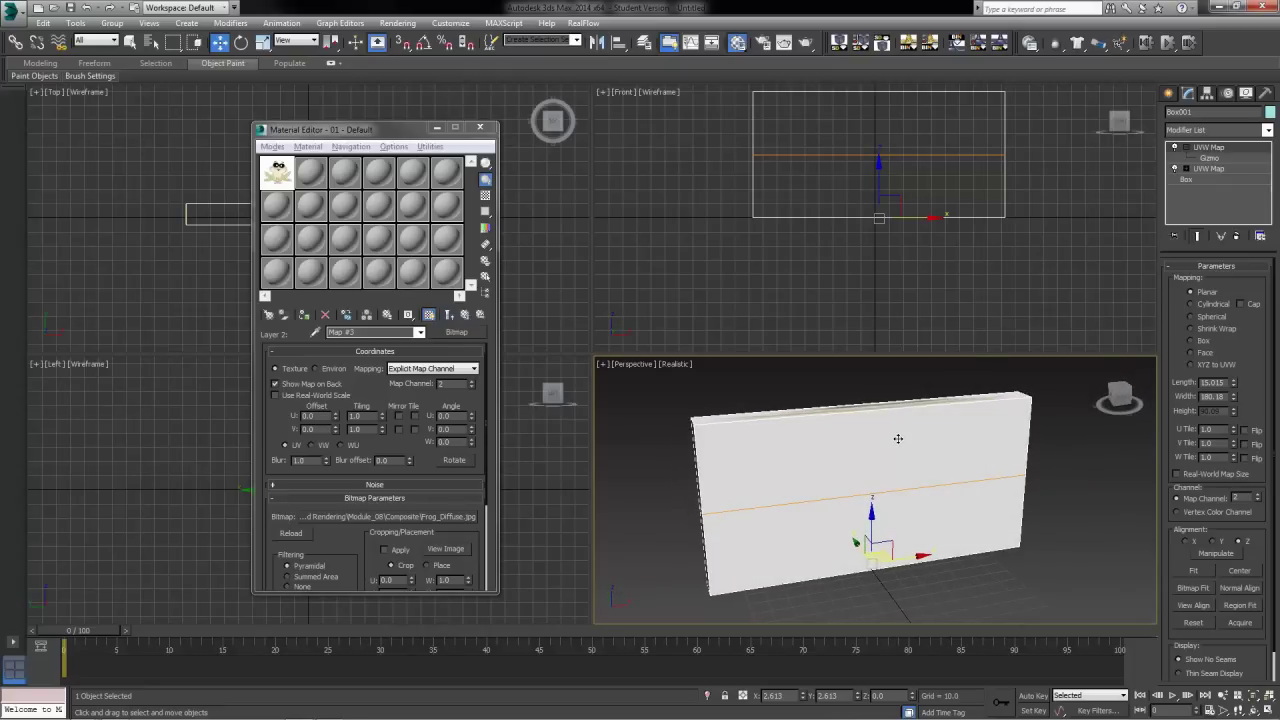
pyautogui.click(1215, 160)
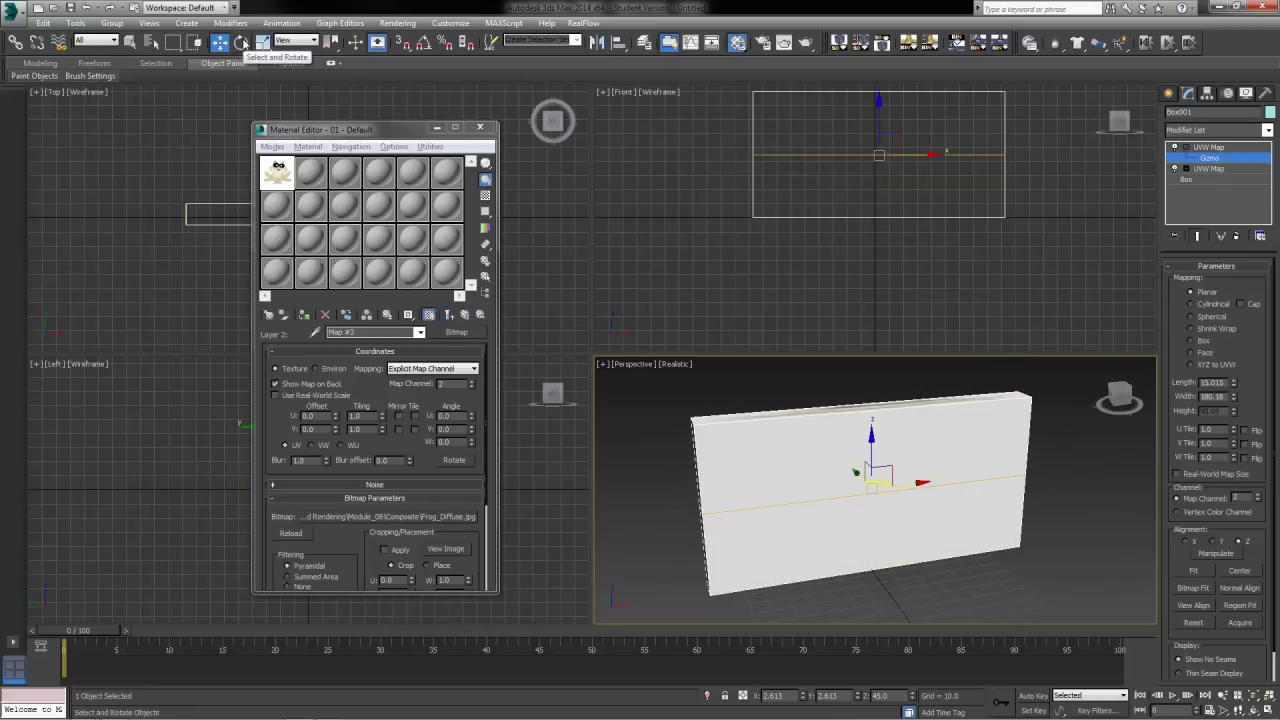
pyautogui.click(239, 44)
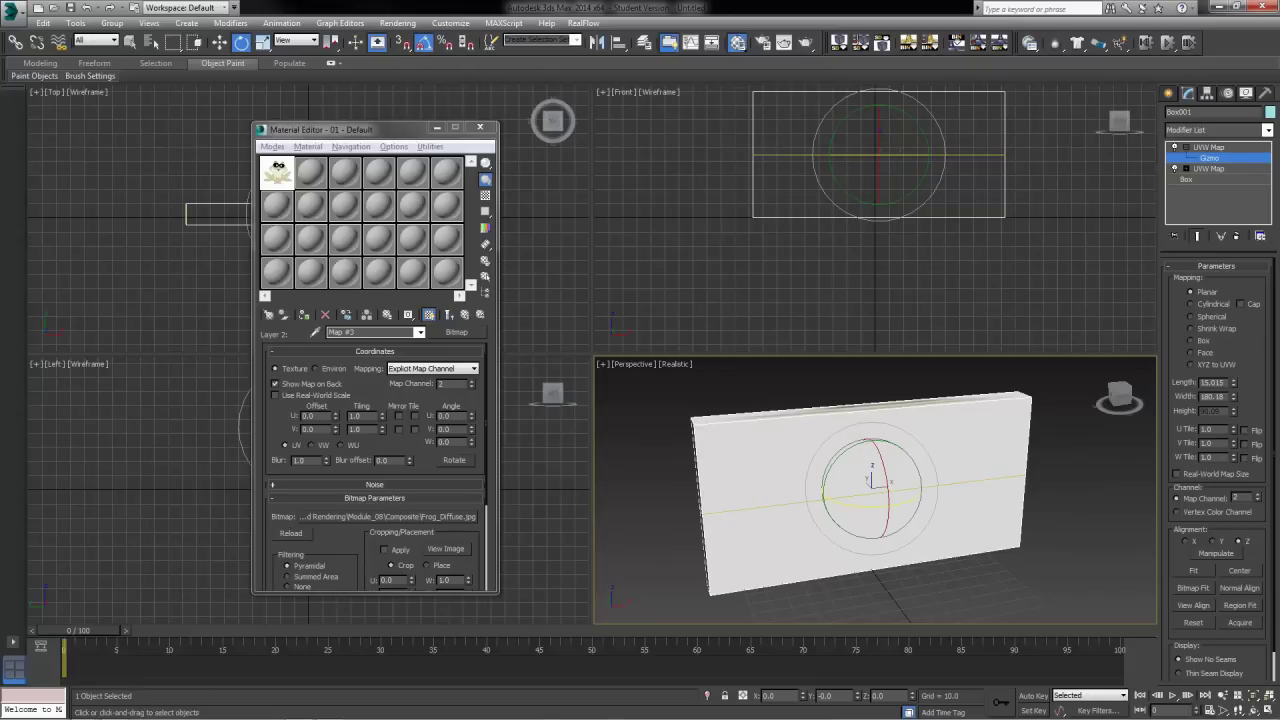
pyautogui.moveTo(870, 480); pyautogui.dragTo(878, 505)
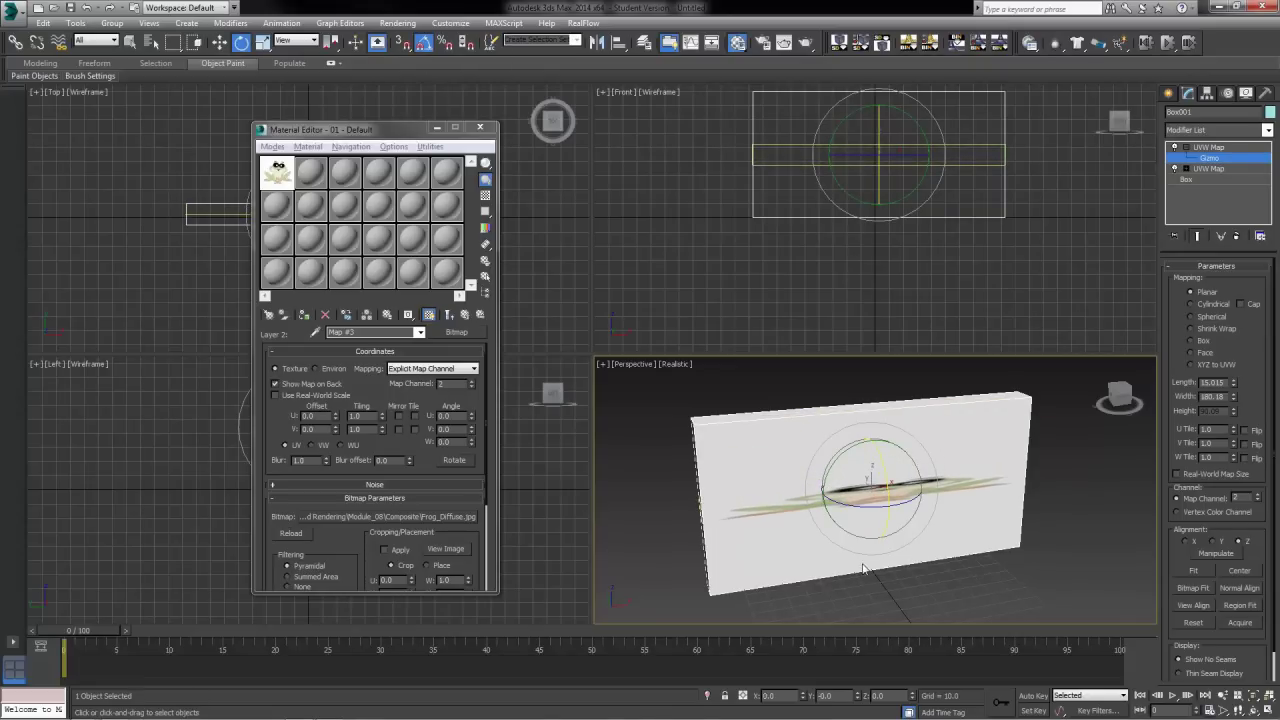
pyautogui.keyDown('alt'); pyautogui.moveTo(864, 569); pyautogui.dragTo(892, 567, button='middle'); pyautogui.keyUp('alt')
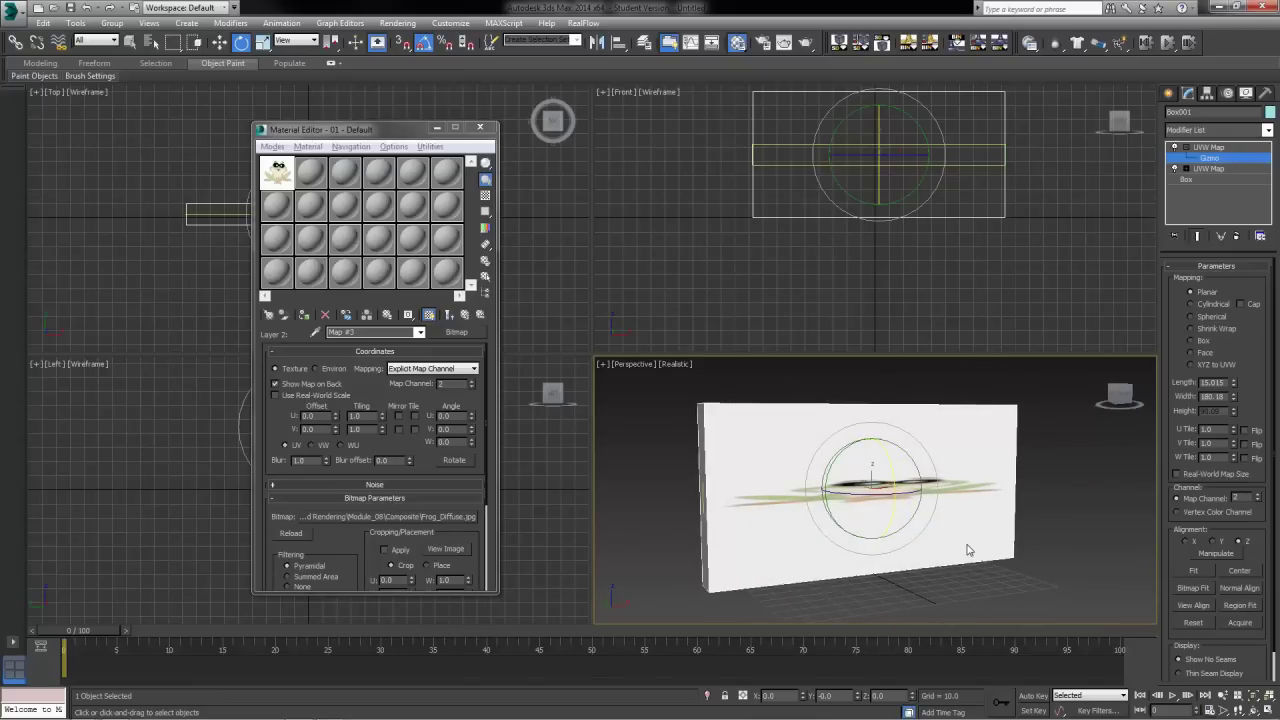
# Bitmap Fit the planar gizmo to Frog_Diffuse and scale it up uniformly to a little over a third of the wall's width.
pyautogui.click(1194, 590)
pyautogui.click(200, 206)
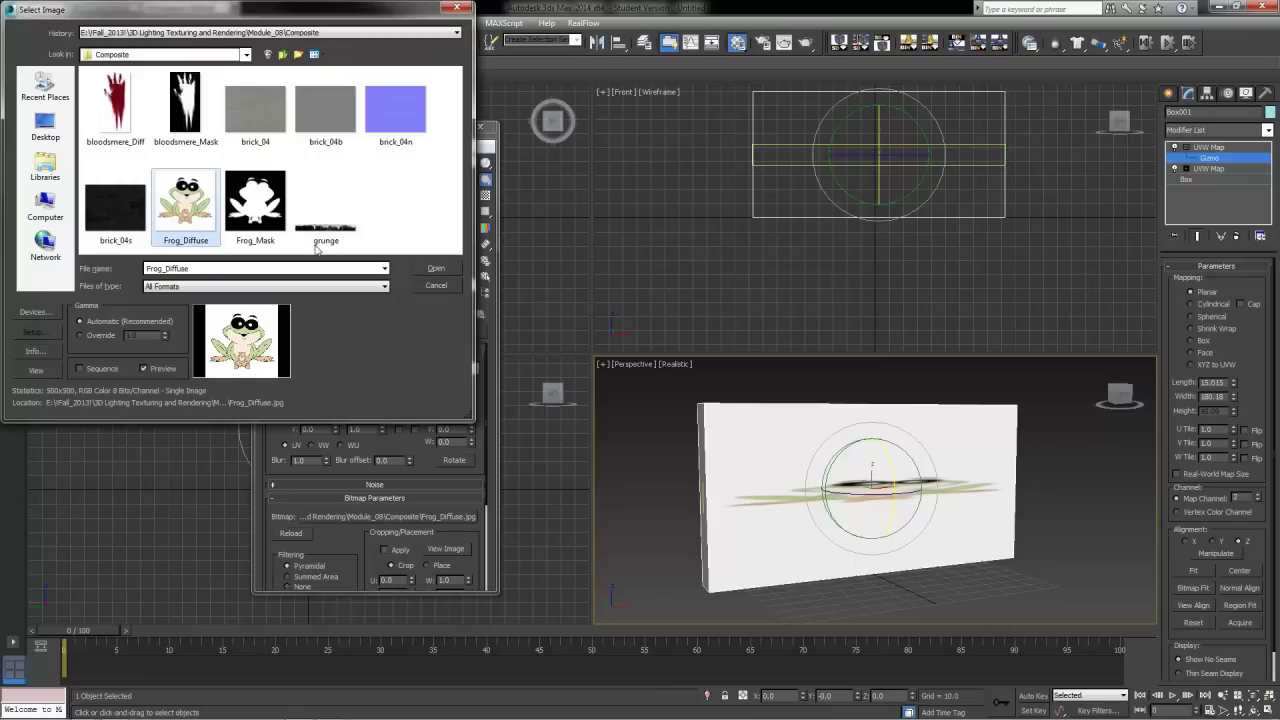
pyautogui.click(433, 270)
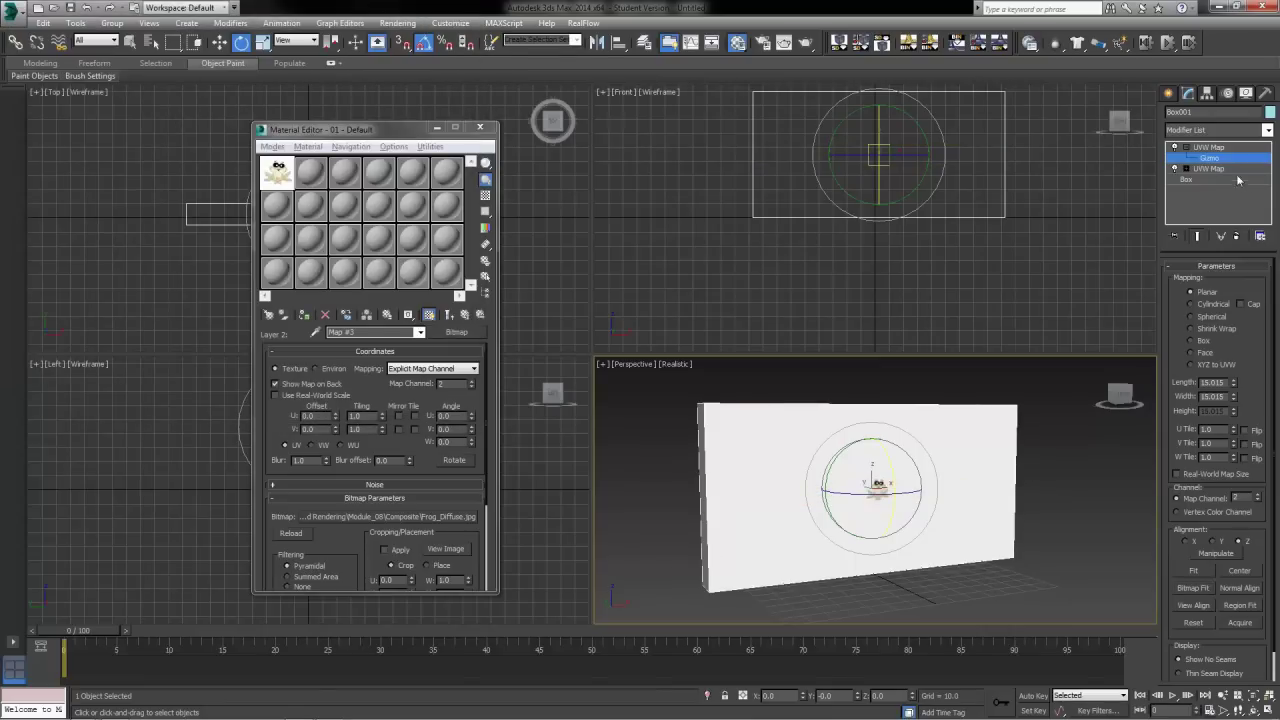
pyautogui.click(262, 42)
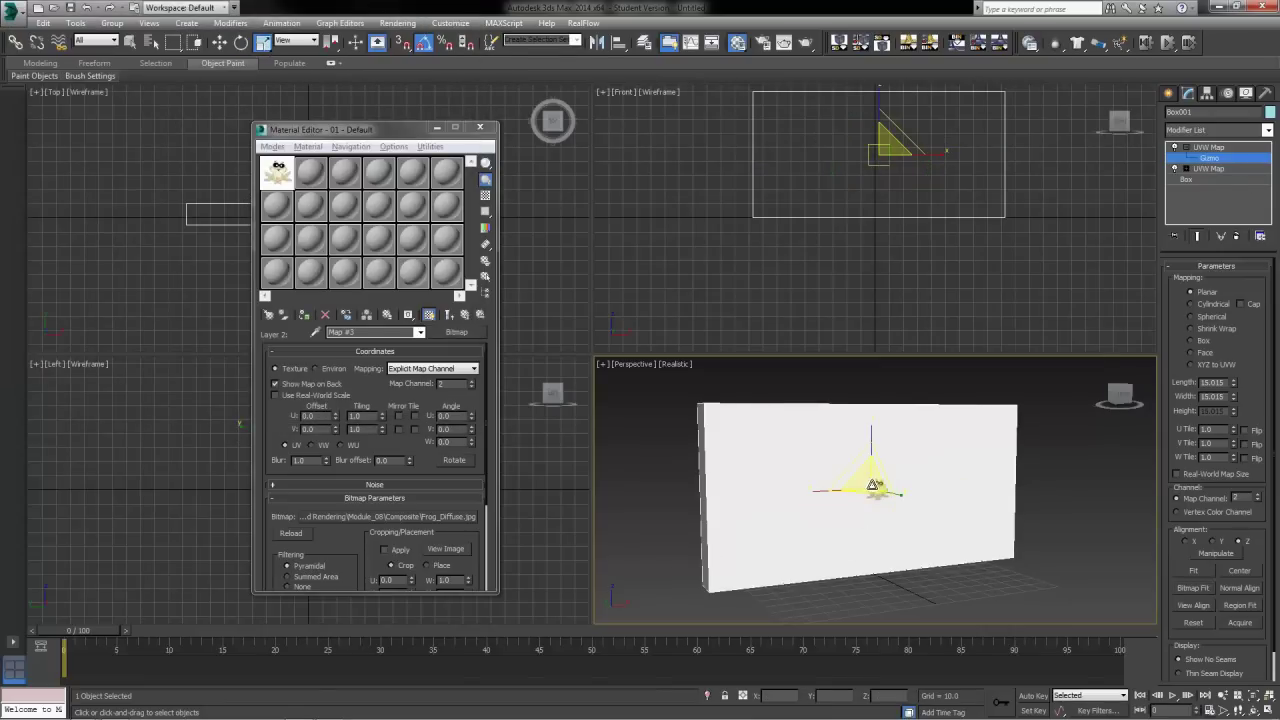
pyautogui.moveTo(873, 486); pyautogui.dragTo(850, 365)
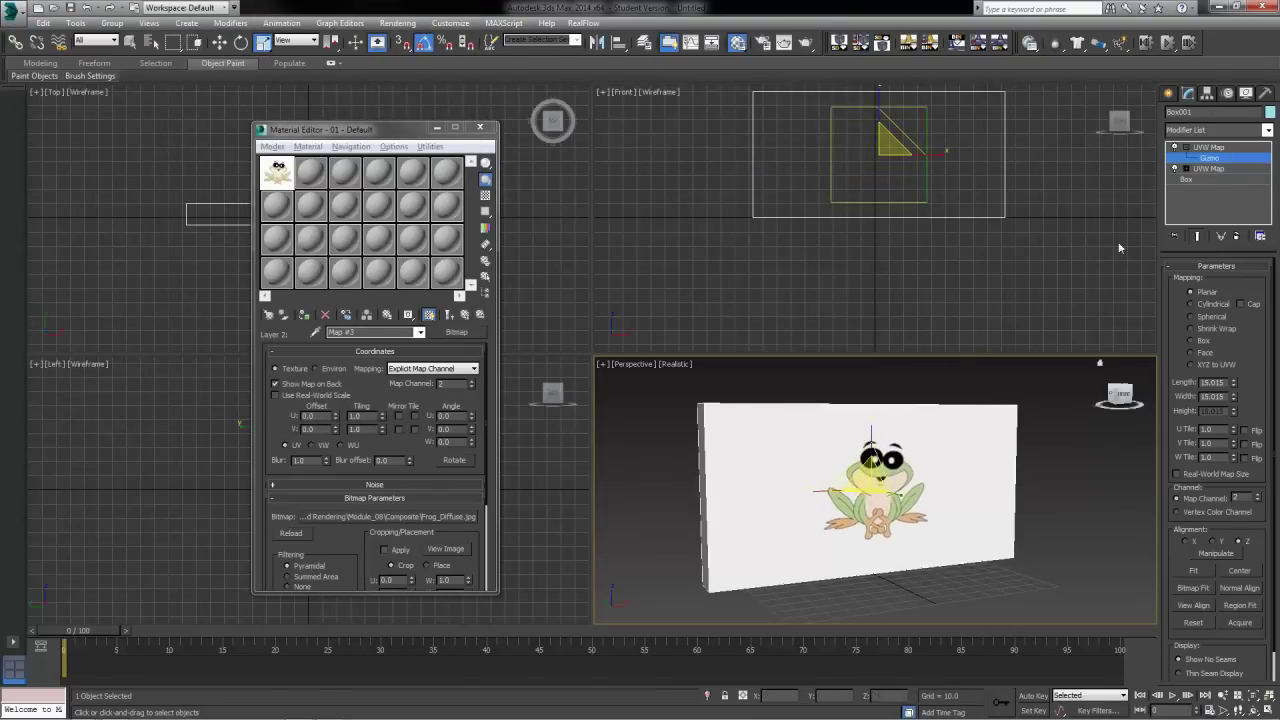
# Move the frog's mapping gizmo to the wall's lower-left corner, leave gizmo editing and render the perspective view.
pyautogui.click(219, 42)
pyautogui.moveTo(891, 473); pyautogui.dragTo(794, 502)
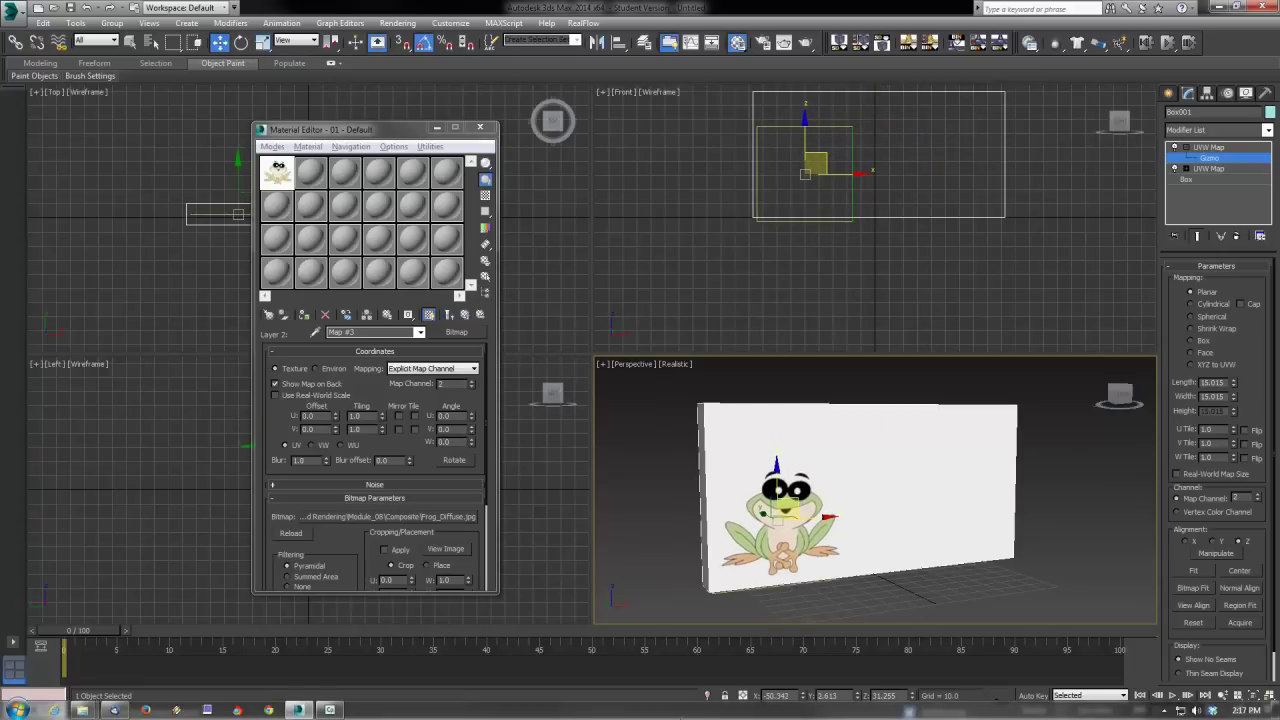
pyautogui.click(1229, 148)
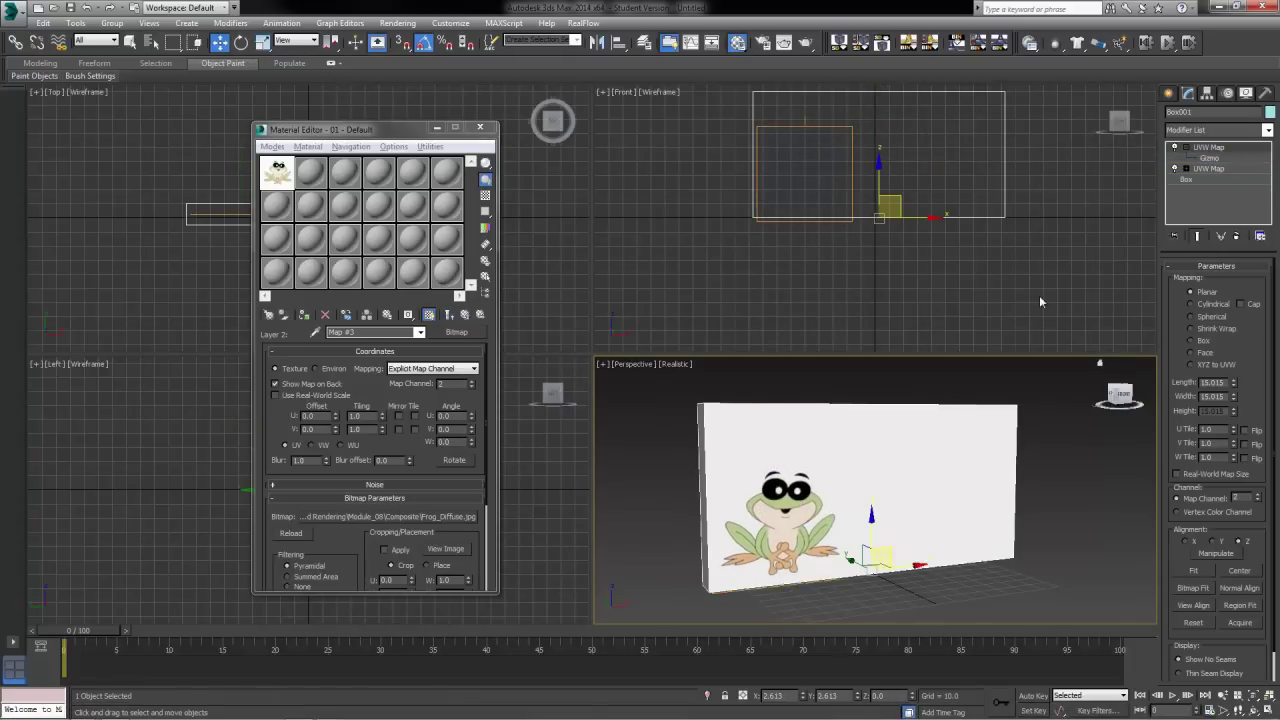
pyautogui.click(806, 42)
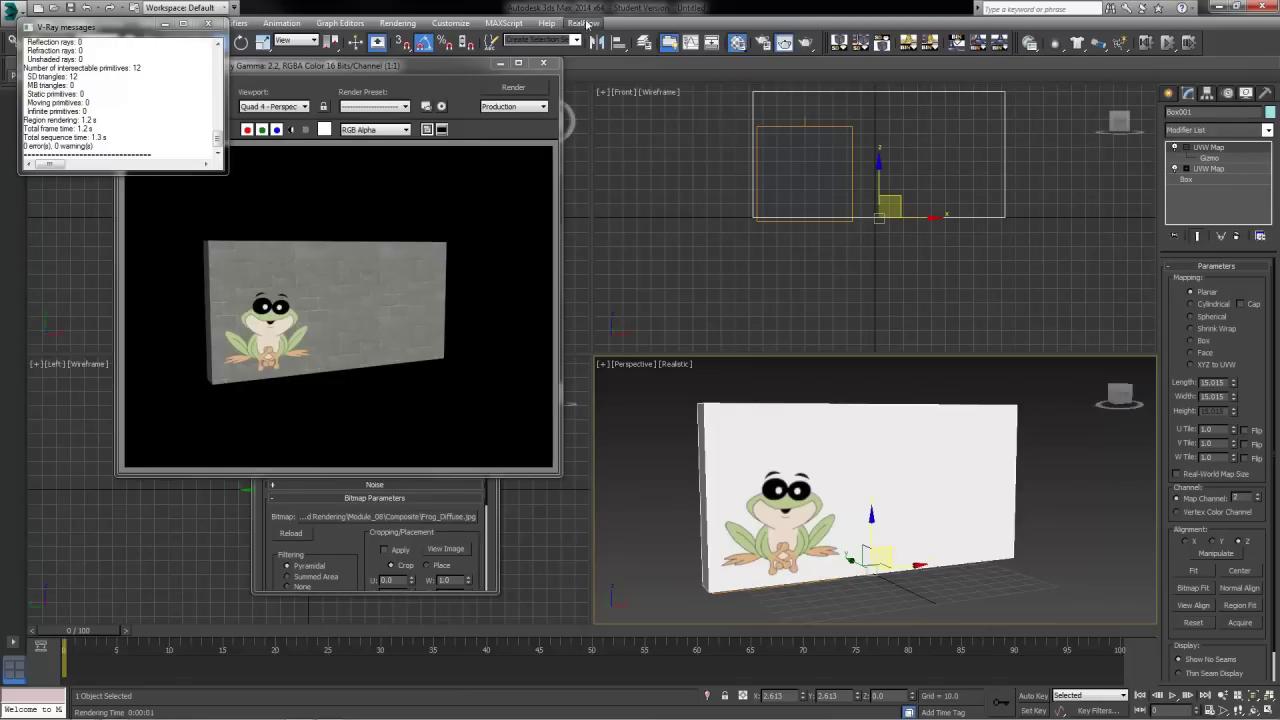
# Close the render and nudge the frog's mapping gizmo slightly right and down on the wall's front face, leaving gizmo editing.
pyautogui.click(543, 63)
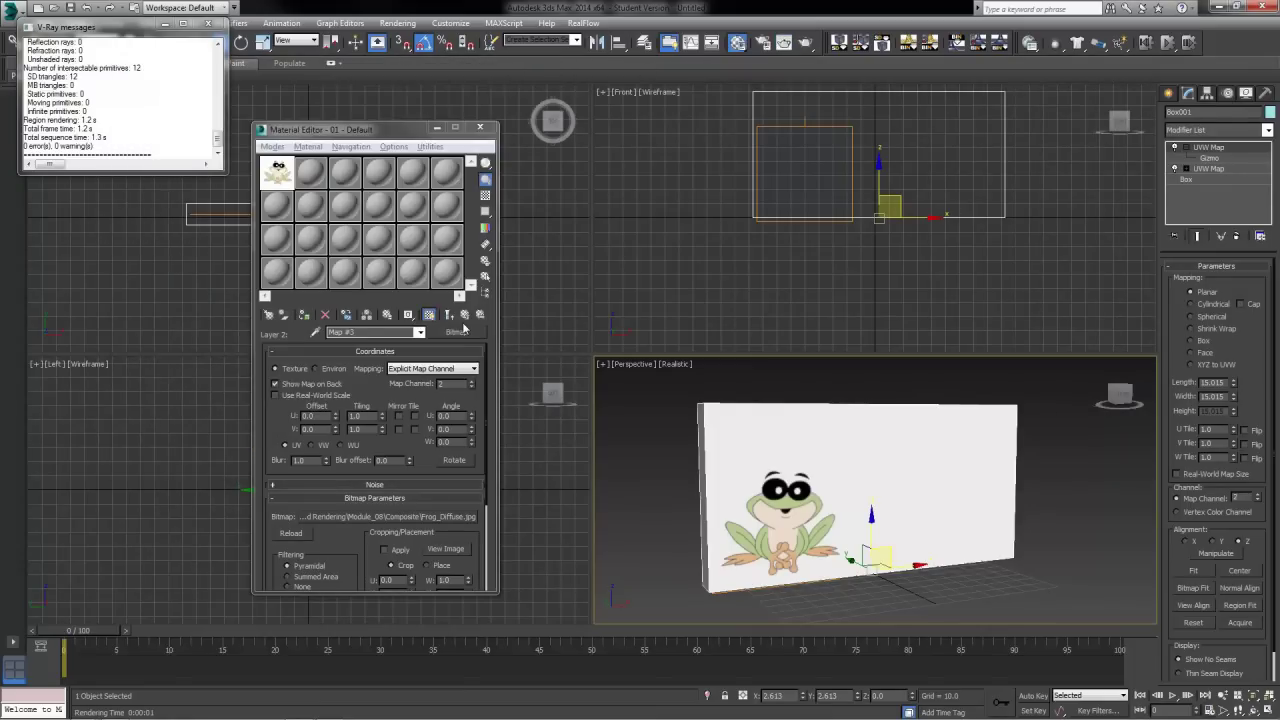
pyautogui.click(1209, 158)
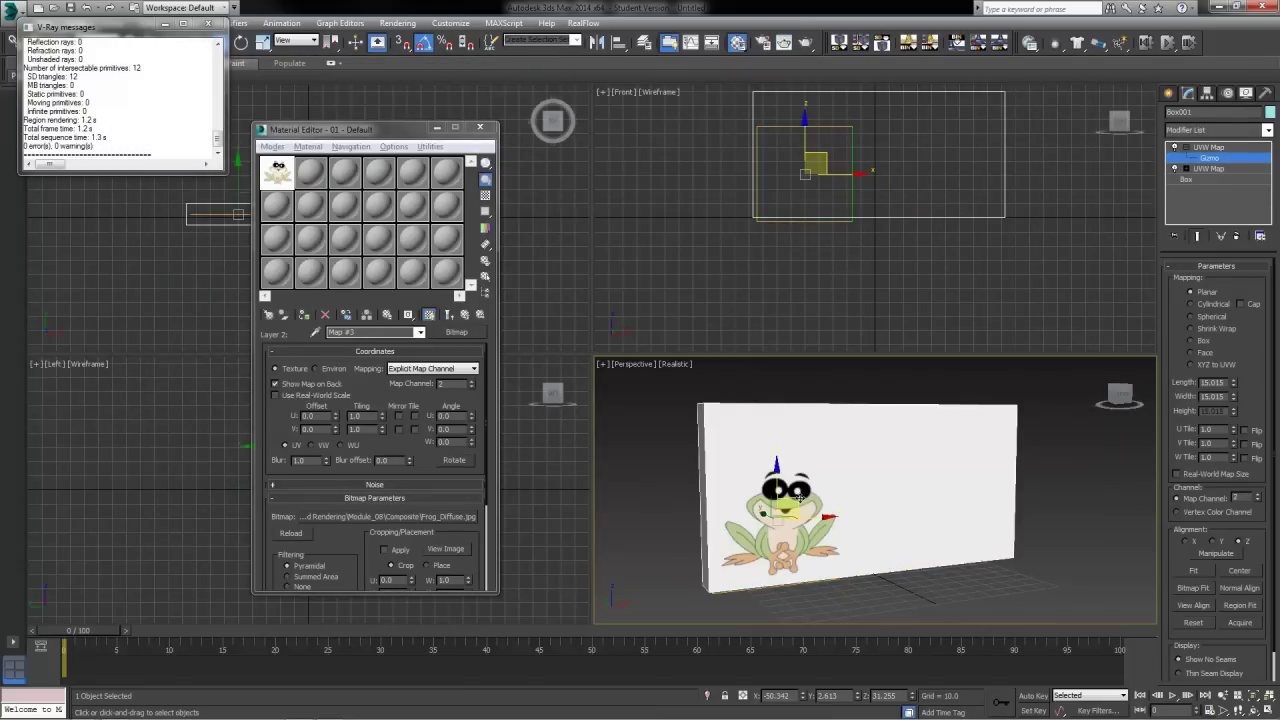
pyautogui.moveTo(800, 498); pyautogui.dragTo(769, 546)
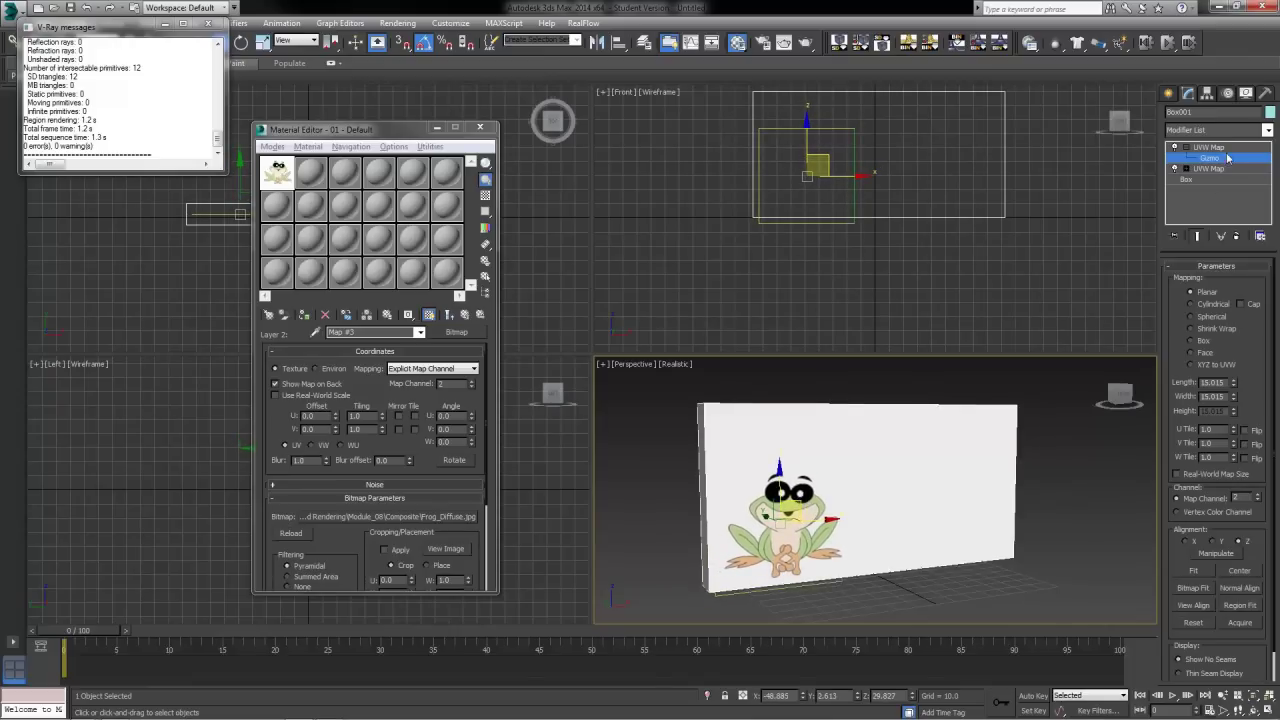
pyautogui.click(1186, 147)
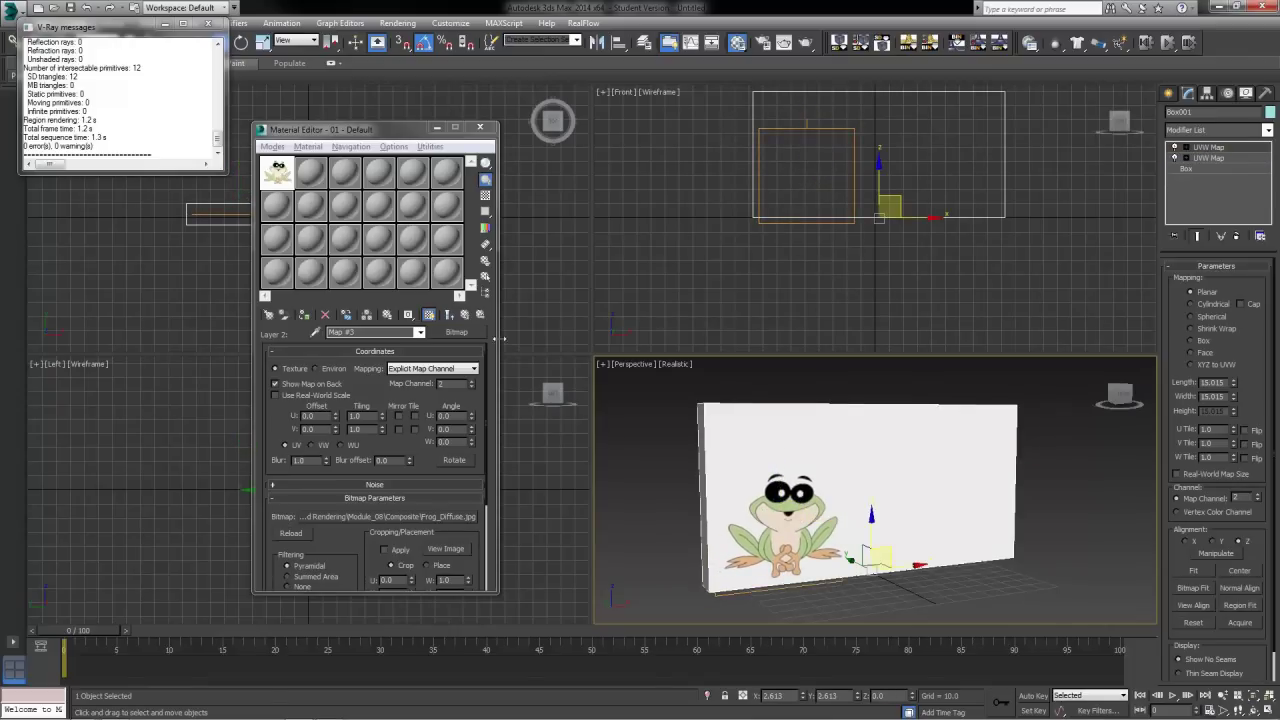
# Return from Layer 2's bitmap to the base material level, render the perspective view and close the rendered image.
pyautogui.click(465, 316)
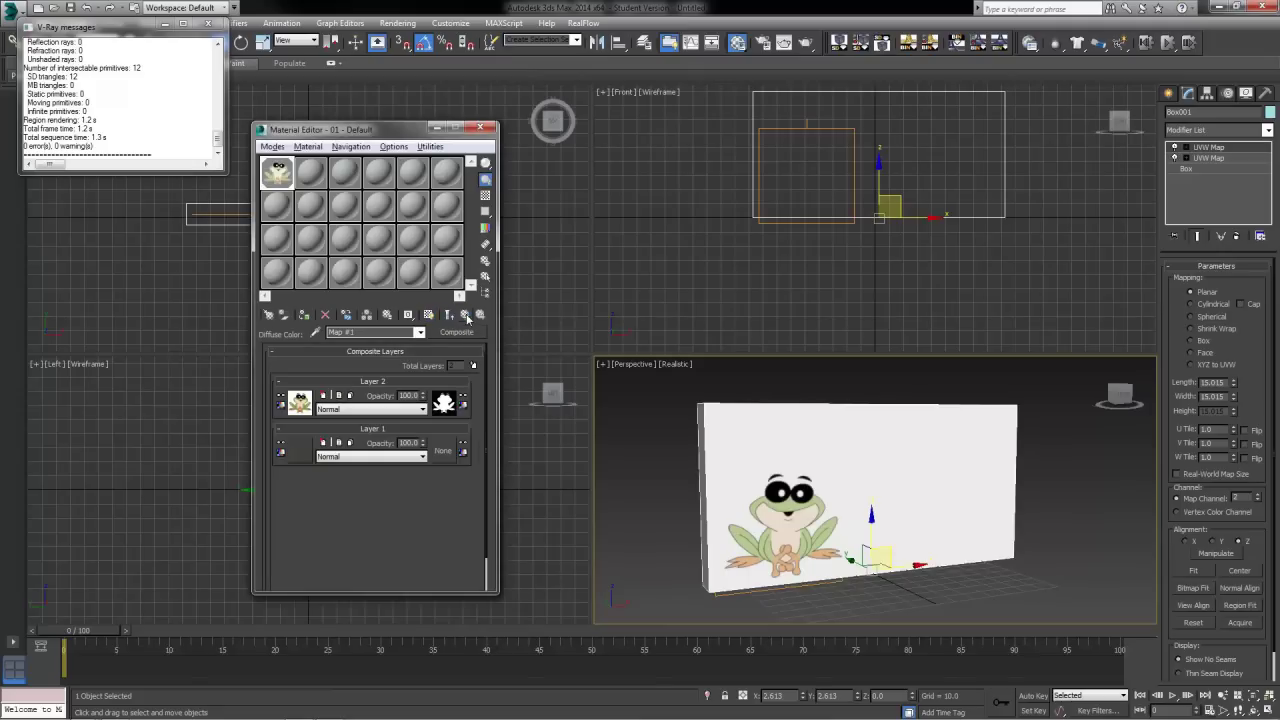
pyautogui.click(465, 316)
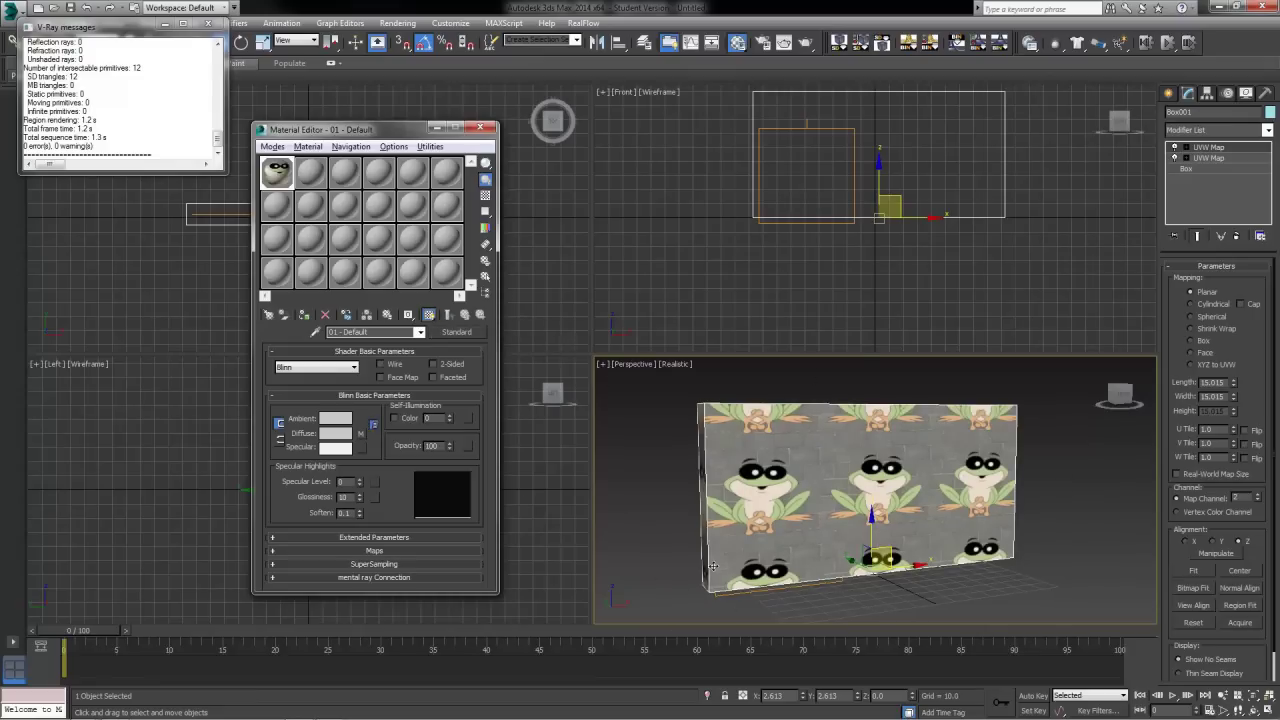
pyautogui.click(813, 45)
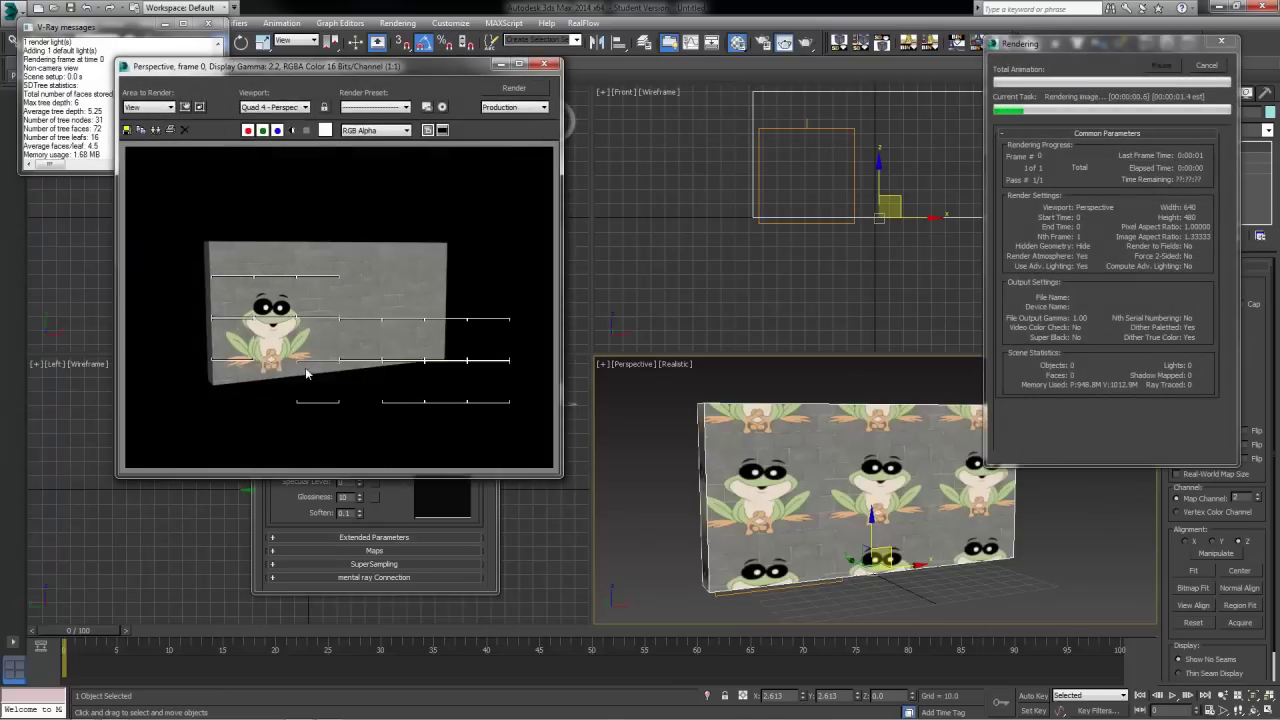
pyautogui.click(541, 64)
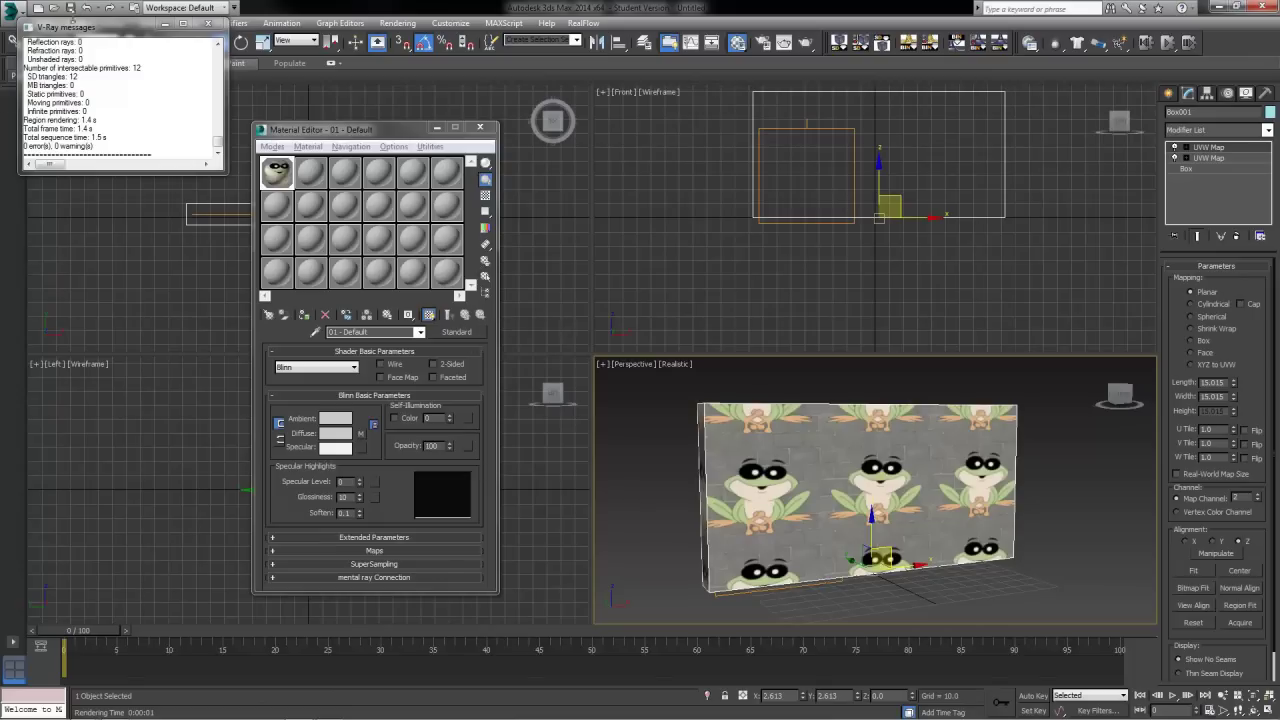
# Close the V-Ray messages, display viewport materials as Realistic Materials with Maps and deselect the wall box.
pyautogui.click(208, 23)
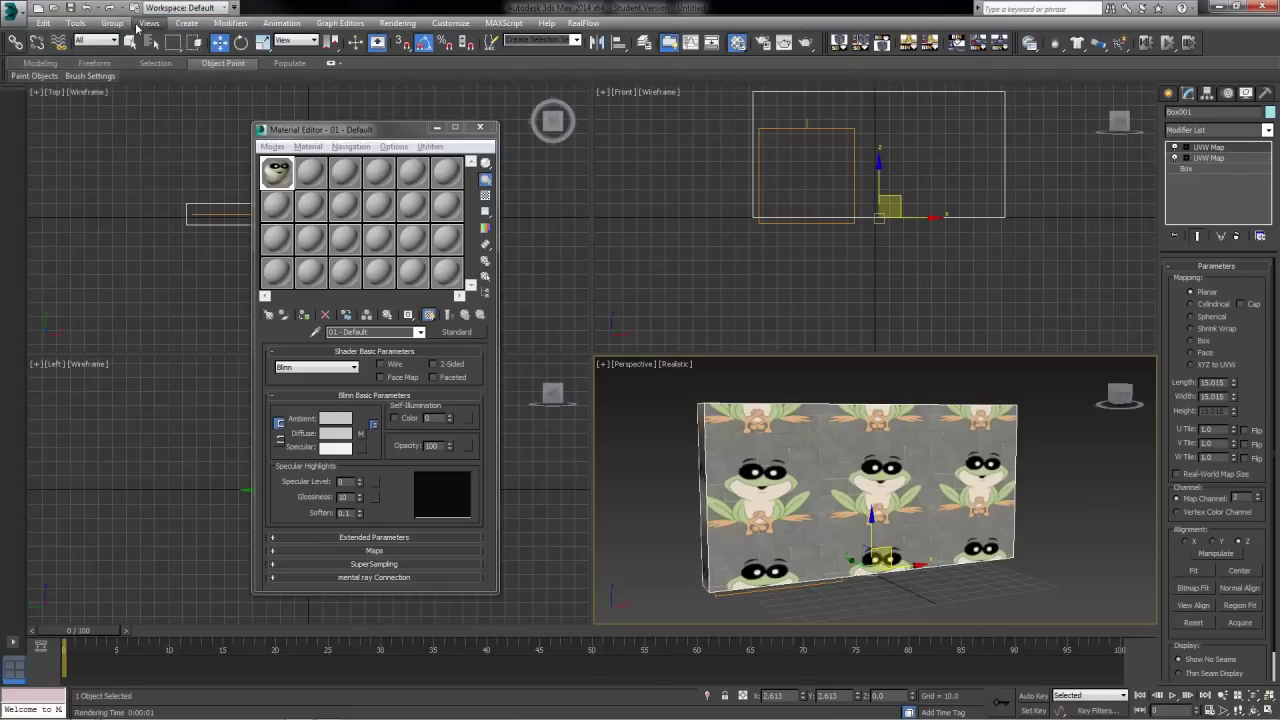
pyautogui.click(147, 23)
pyautogui.moveTo(224, 214)
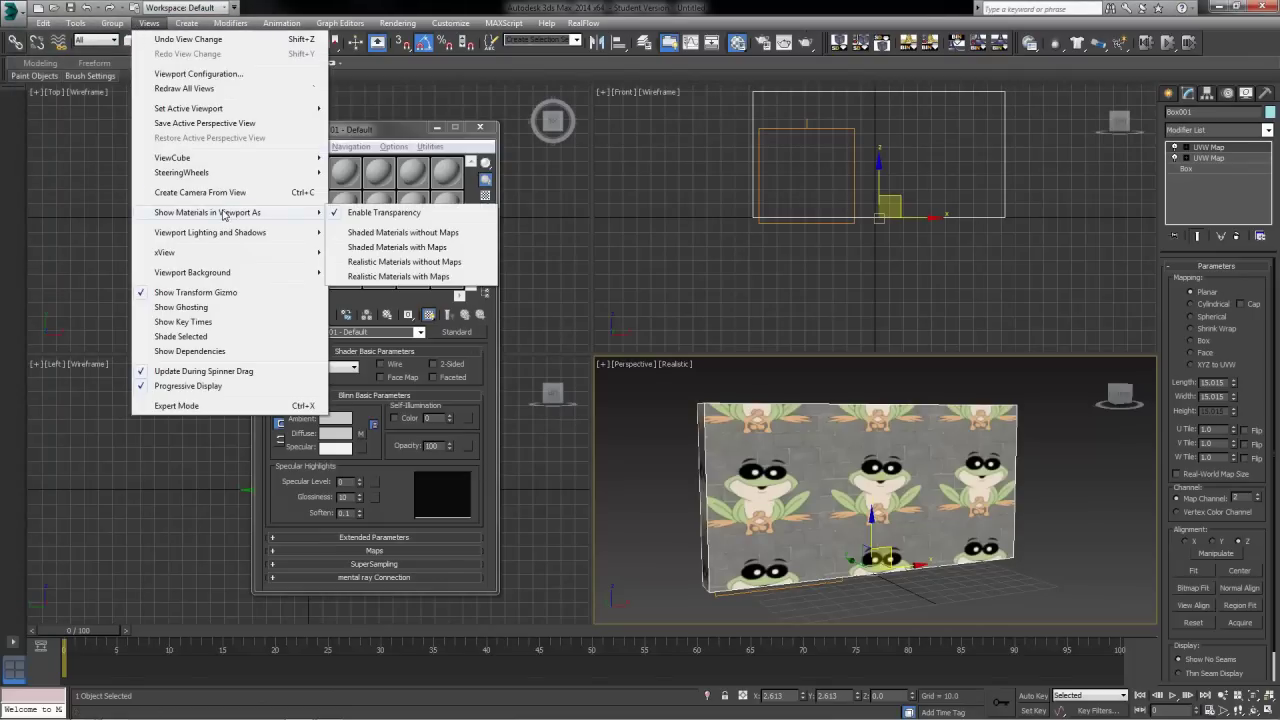
pyautogui.click(387, 277)
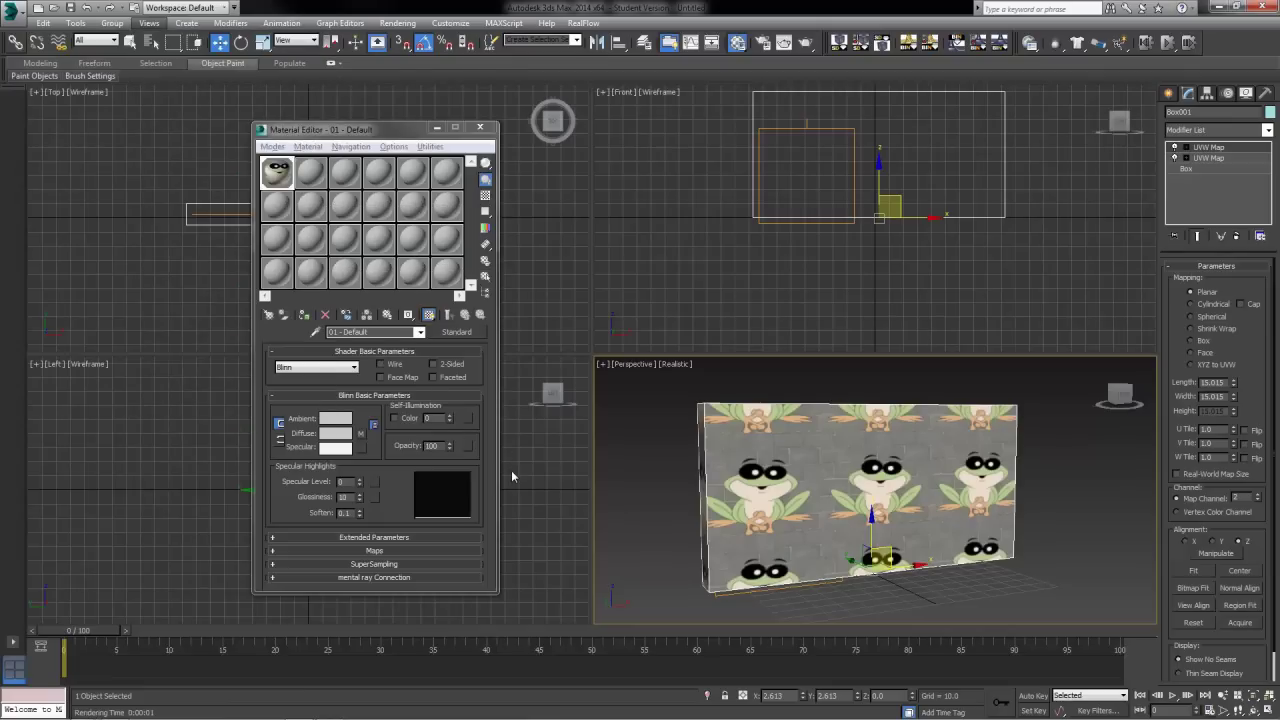
pyautogui.click(804, 604)
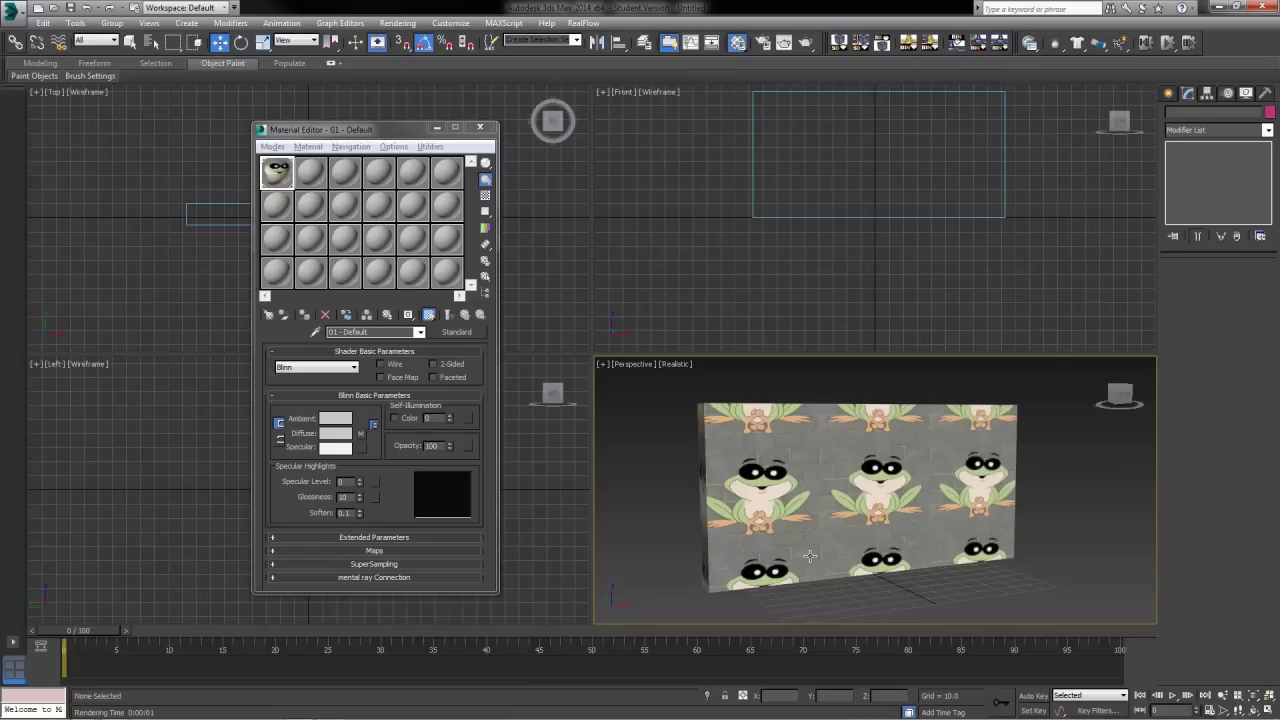
# Assign a Composite map to the material's Bump slot and put a Normal Bump map in its Layer 1.
pyautogui.click(368, 551)
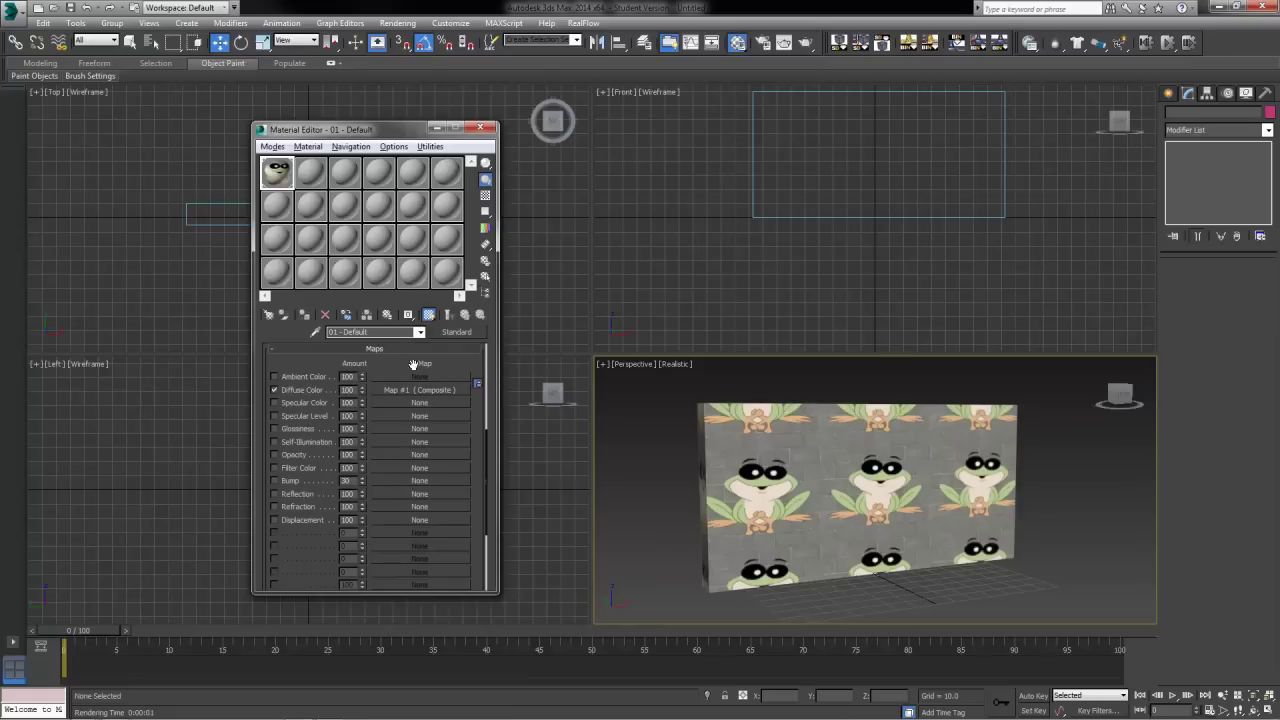
pyautogui.click(414, 484)
pyautogui.doubleClick(589, 236)
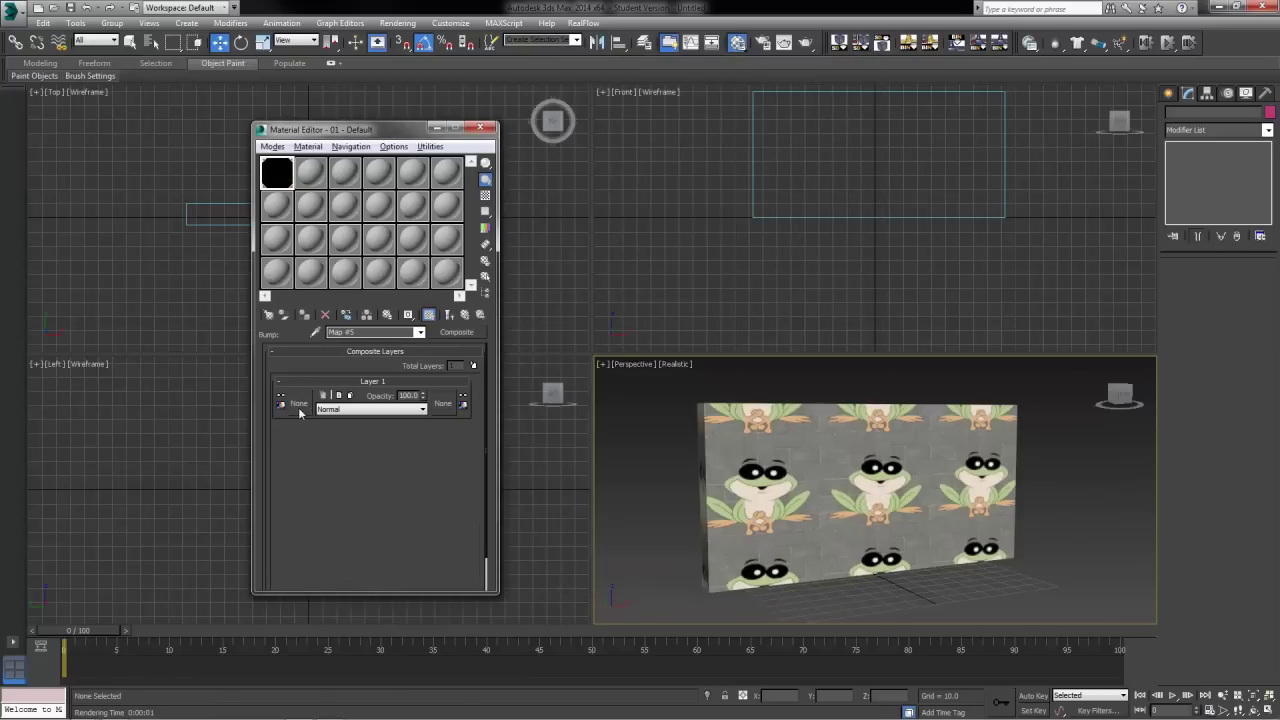
pyautogui.click(299, 404)
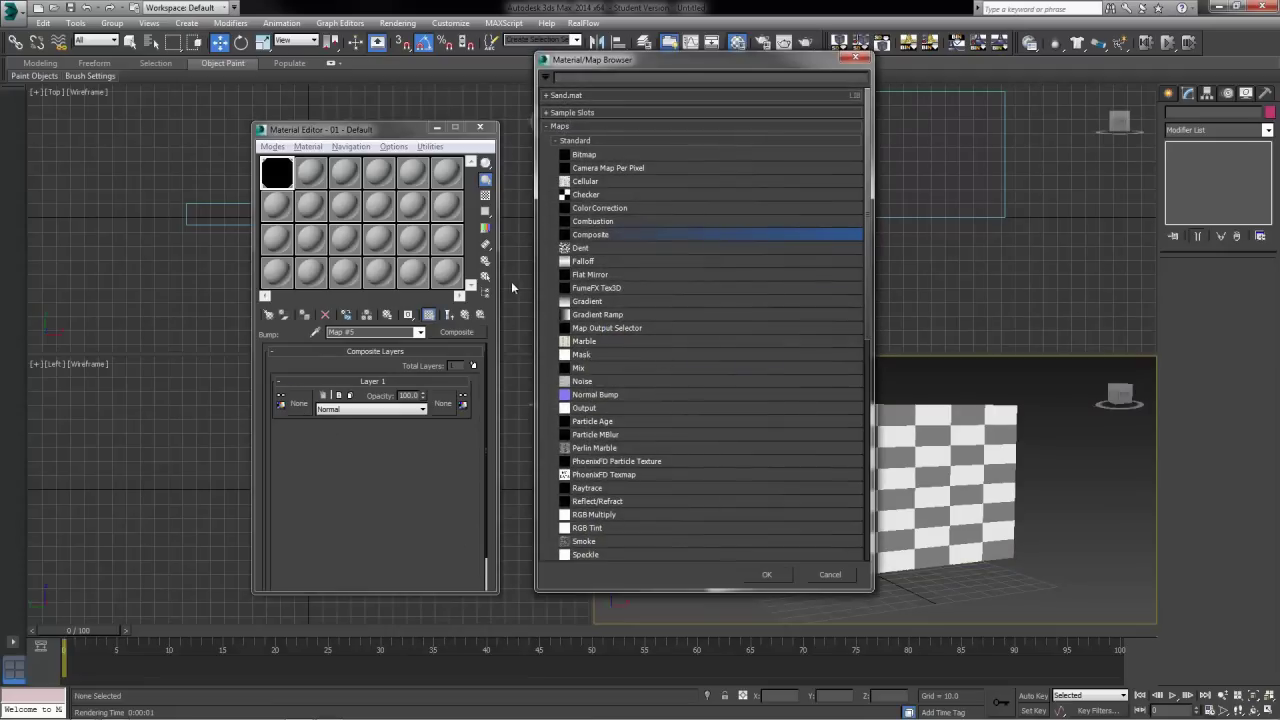
pyautogui.doubleClick(594, 396)
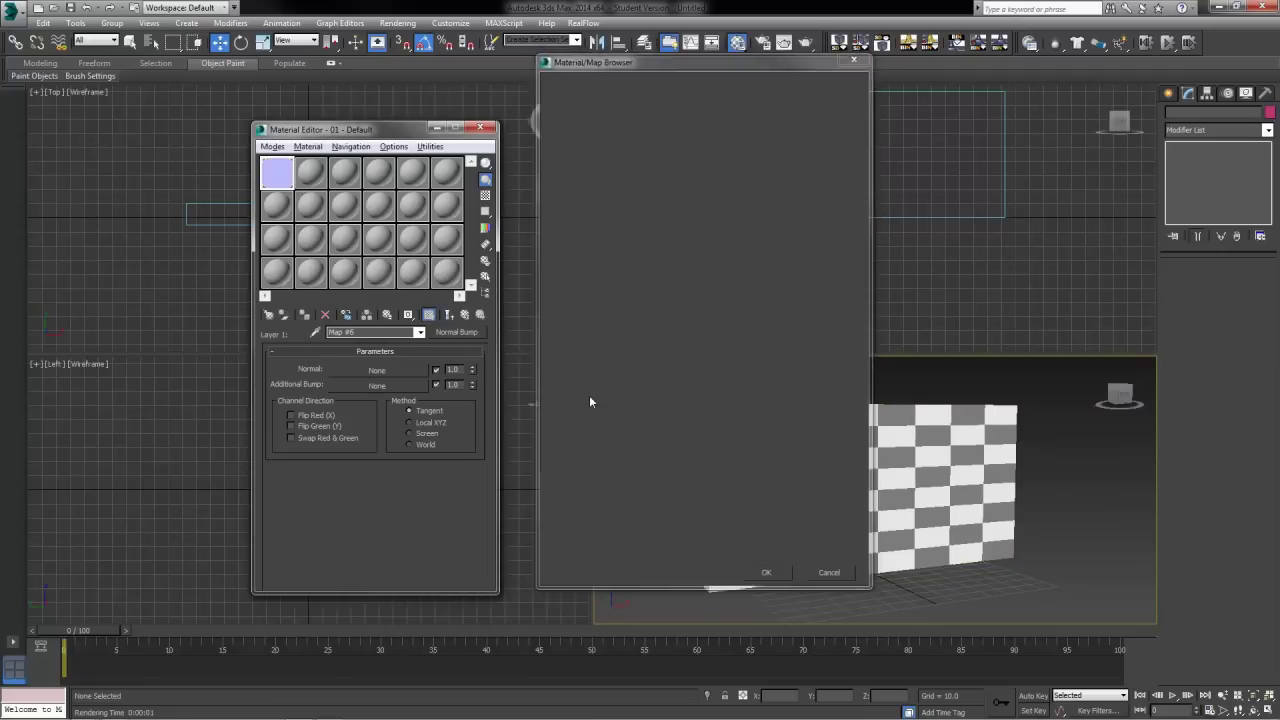
# Load the brick_04n bitmap as the Normal Bump's normal map and brick_04b as its additional bump.
pyautogui.click(381, 371)
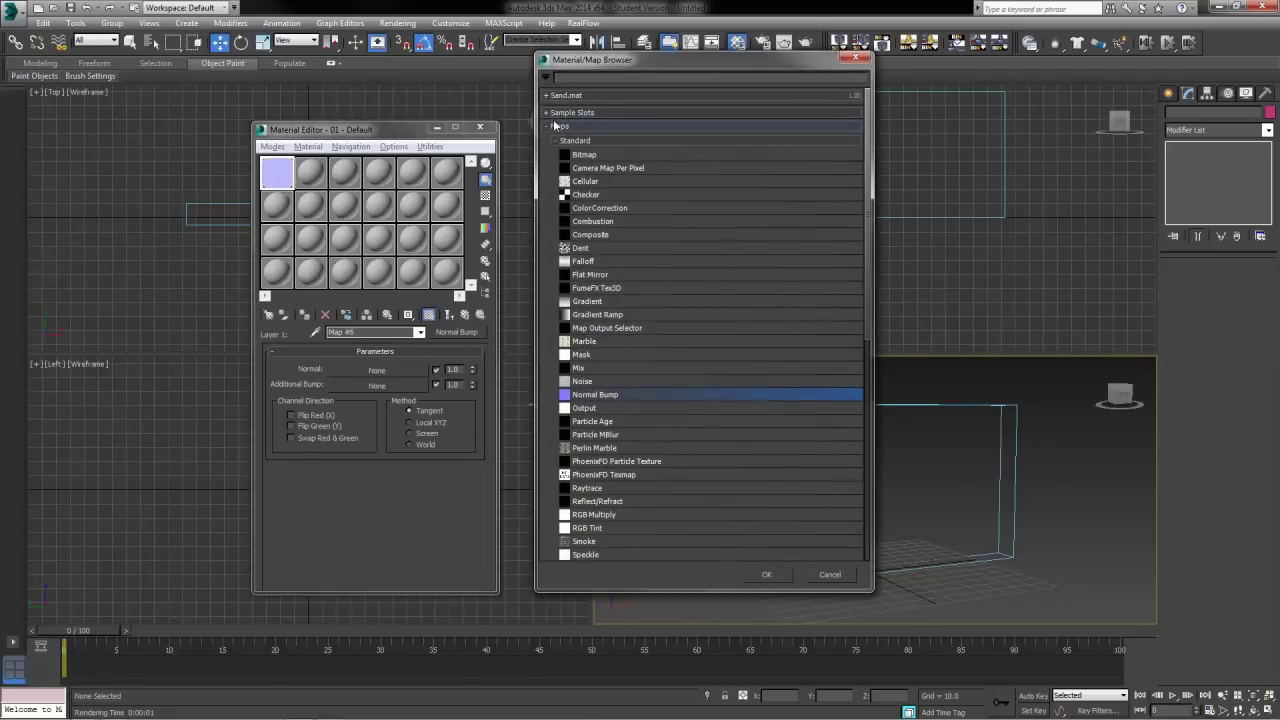
pyautogui.doubleClick(599, 155)
pyautogui.click(396, 108)
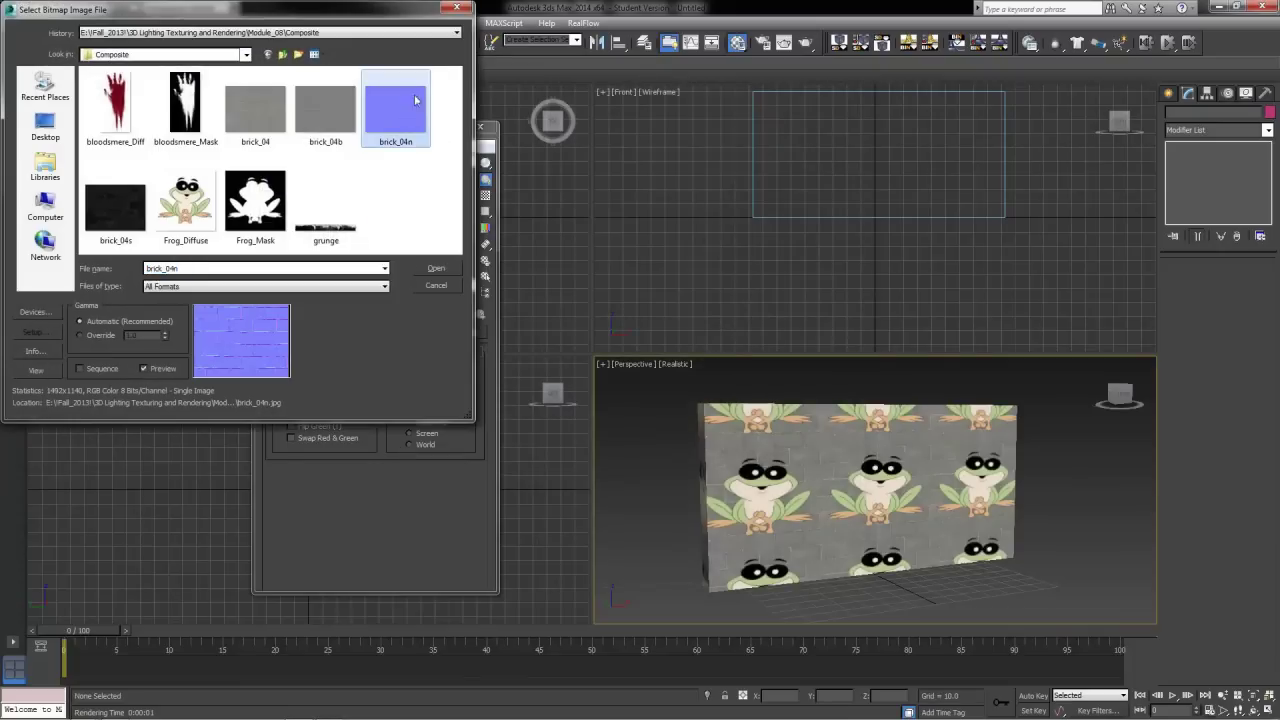
pyautogui.click(436, 268)
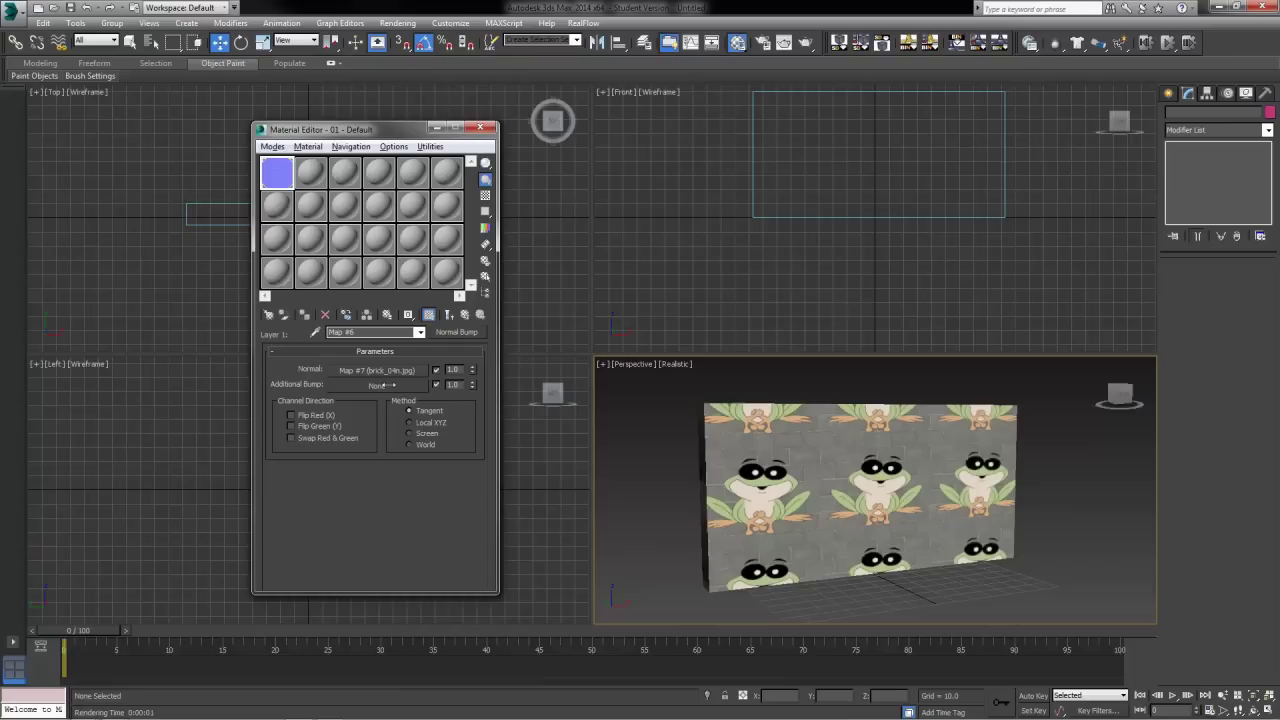
pyautogui.click(376, 385)
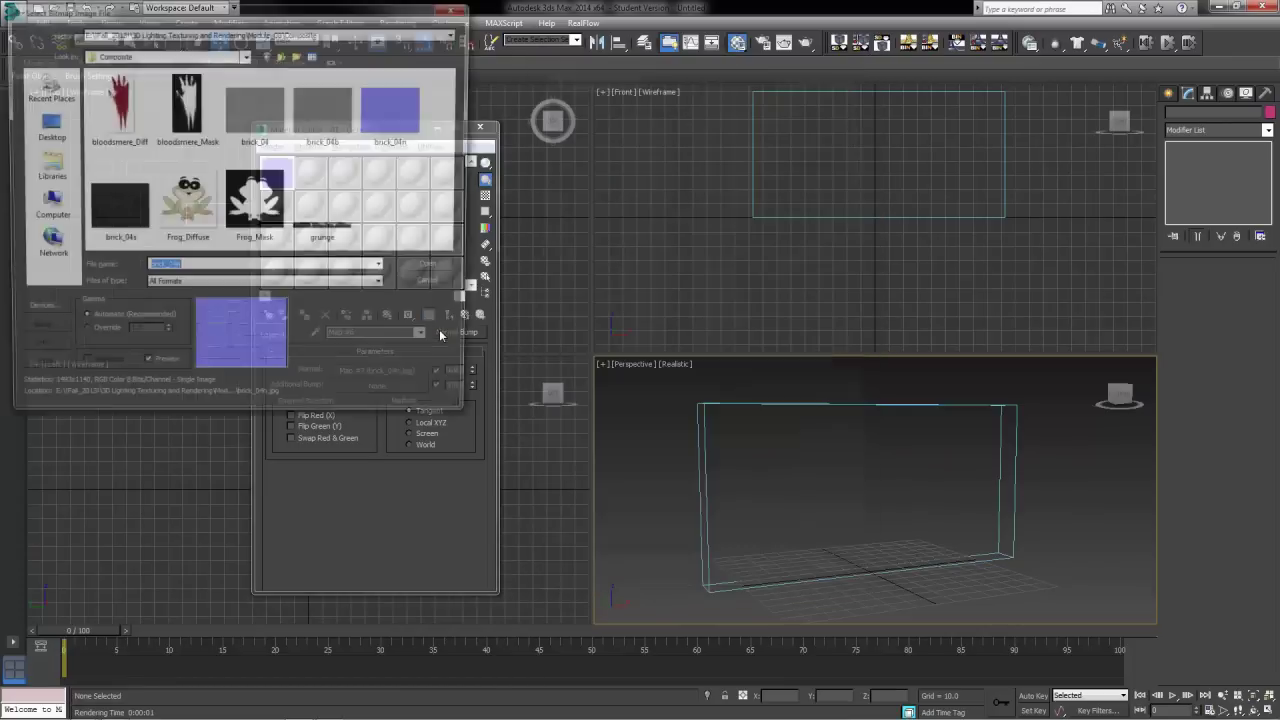
pyautogui.click(325, 123)
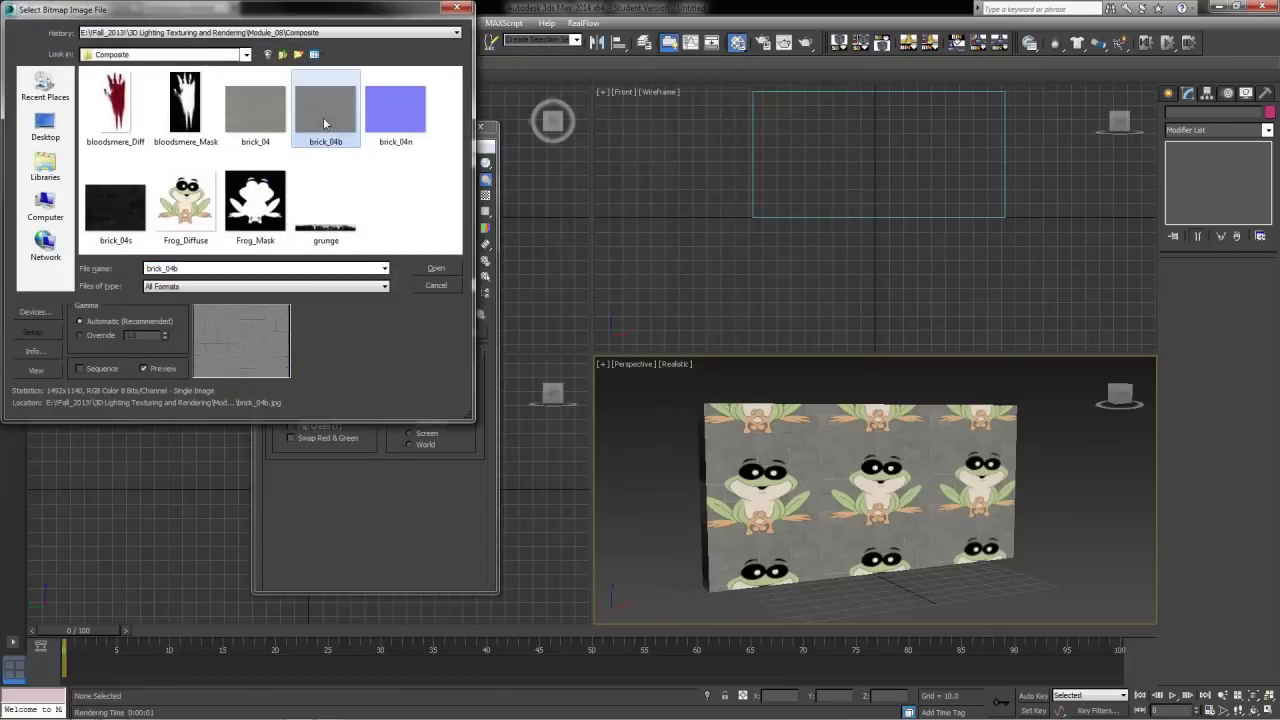
pyautogui.click(436, 268)
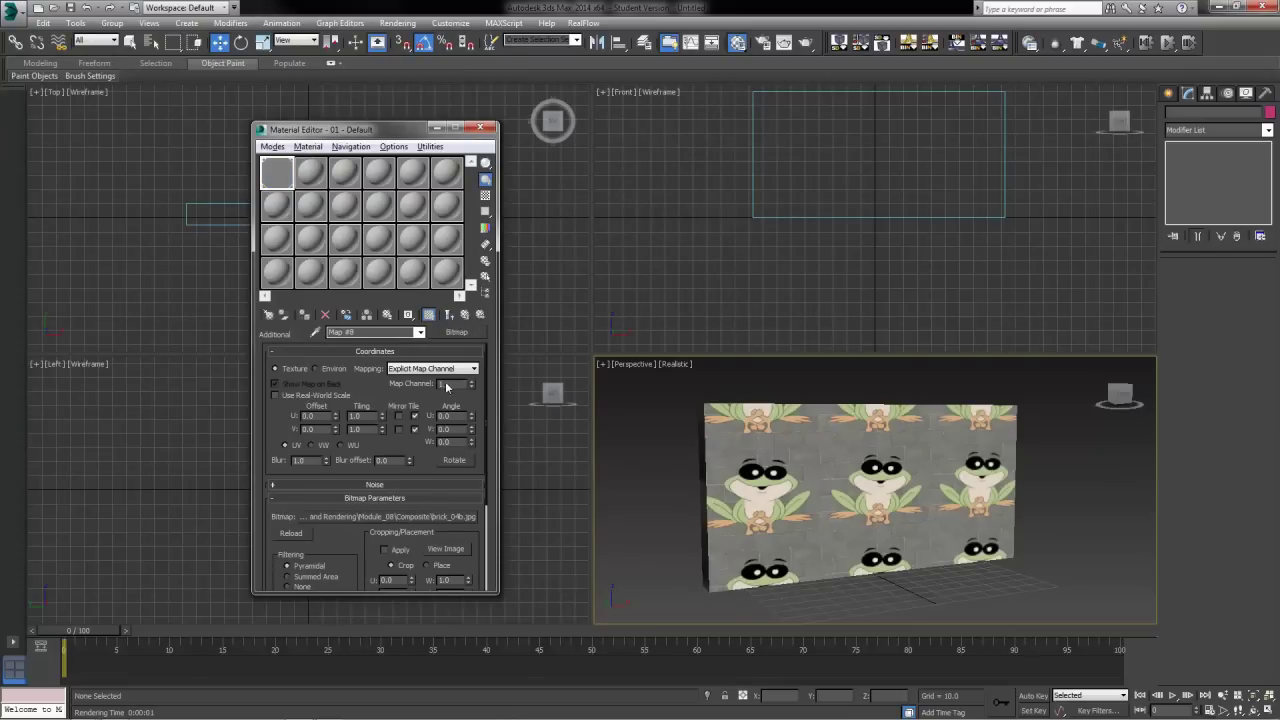
# Go back up to the base material level and set the Bump amount to 90.
pyautogui.click(467, 317)
pyautogui.click(467, 316)
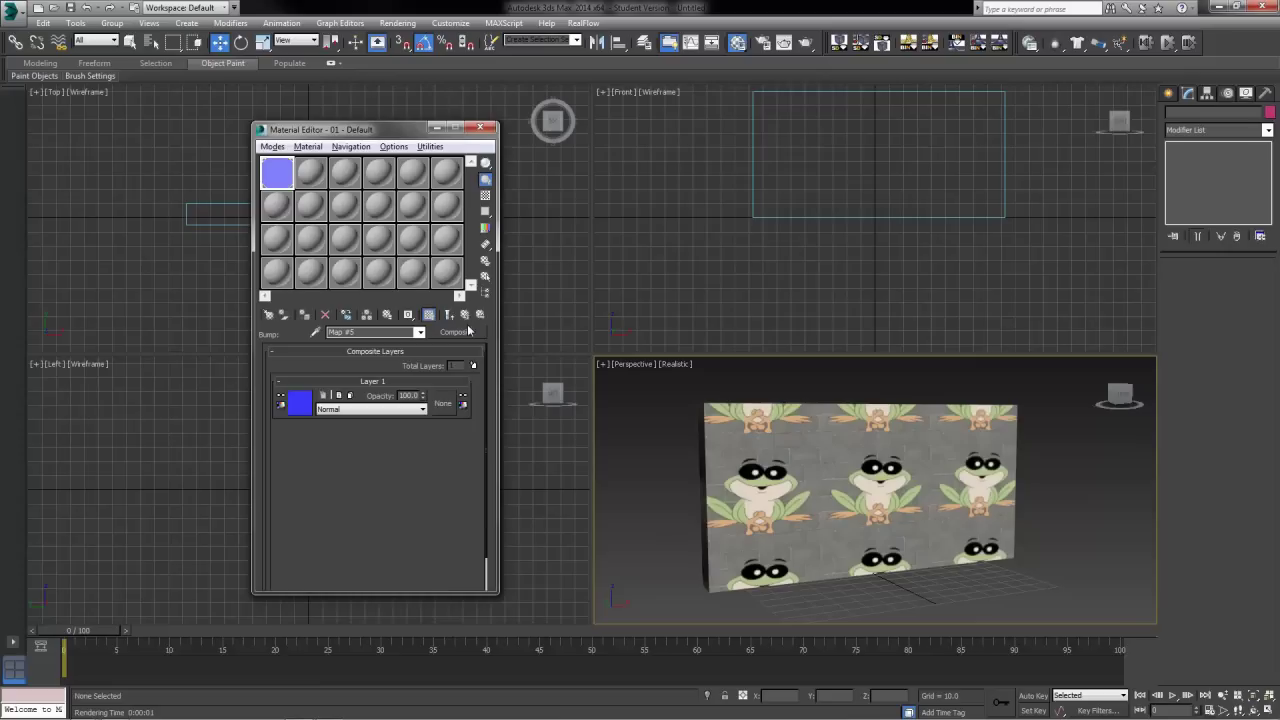
pyautogui.click(467, 317)
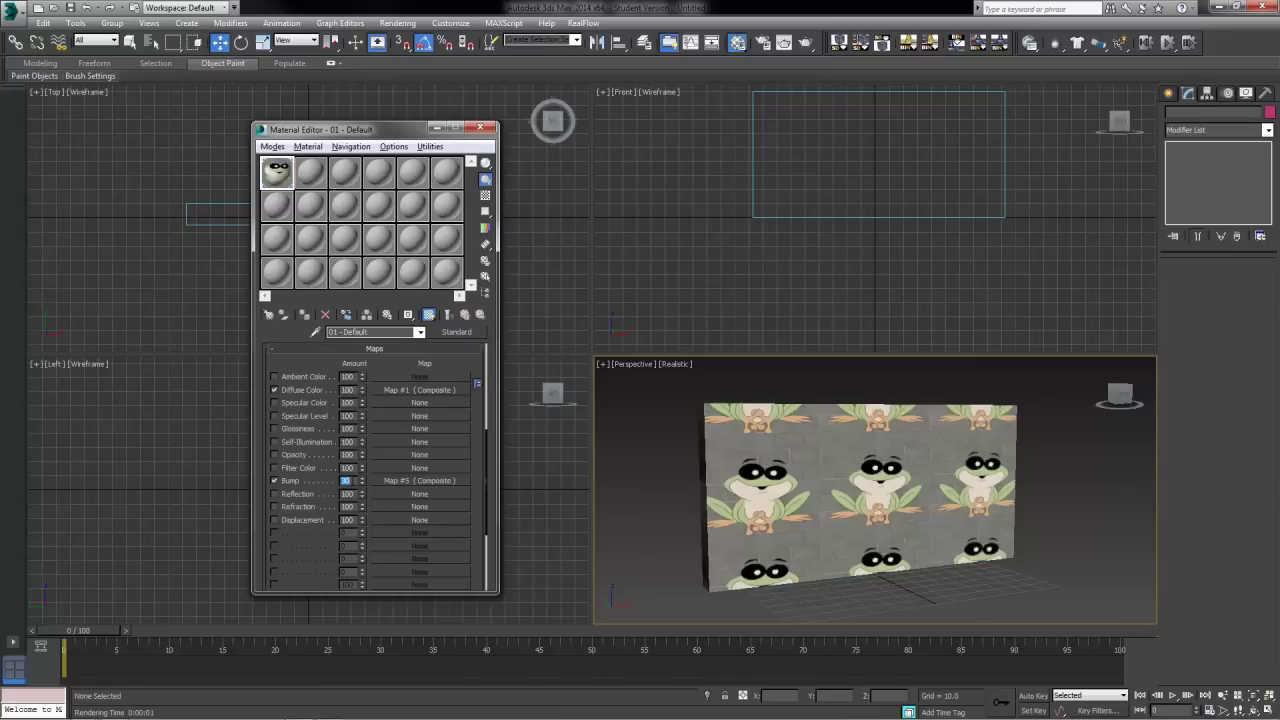
pyautogui.write('90')
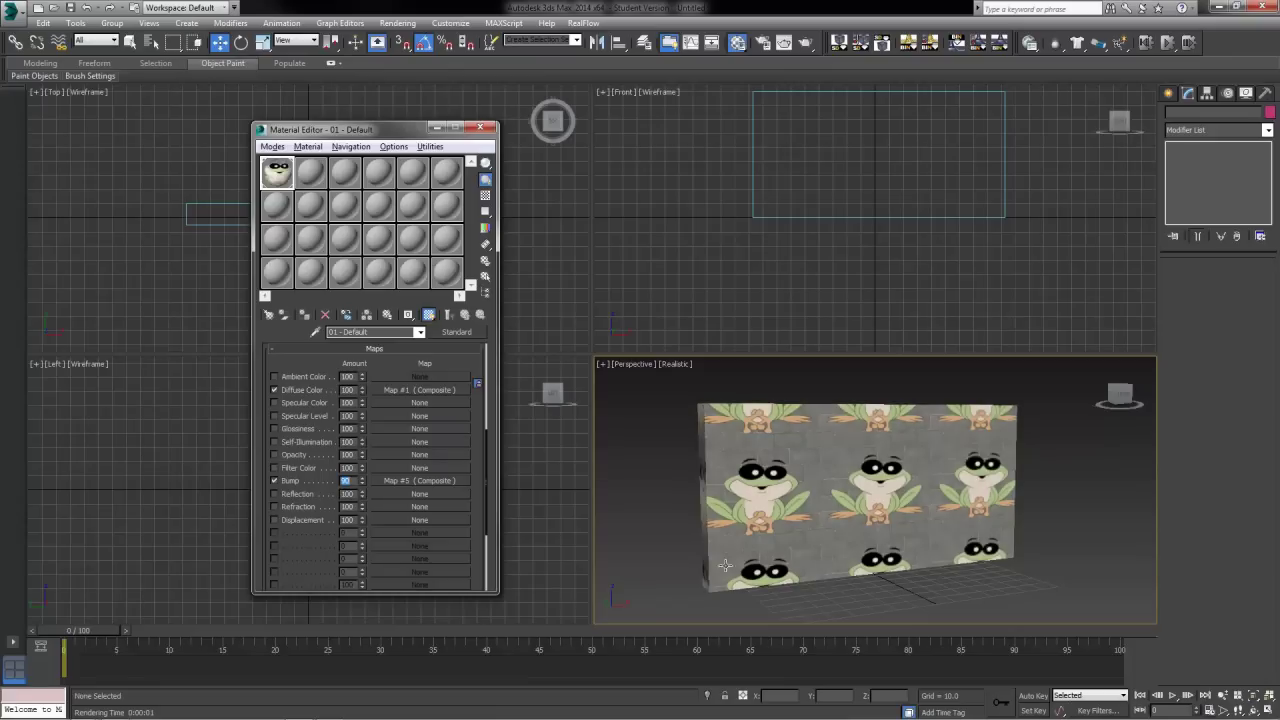
# Render a close-up of the frog area on the wall to check the brick bump, and close the rendered image.
pyautogui.scroll(3, 764, 555)
pyautogui.moveTo(736, 495); pyautogui.dragTo(804, 543, button='middle')
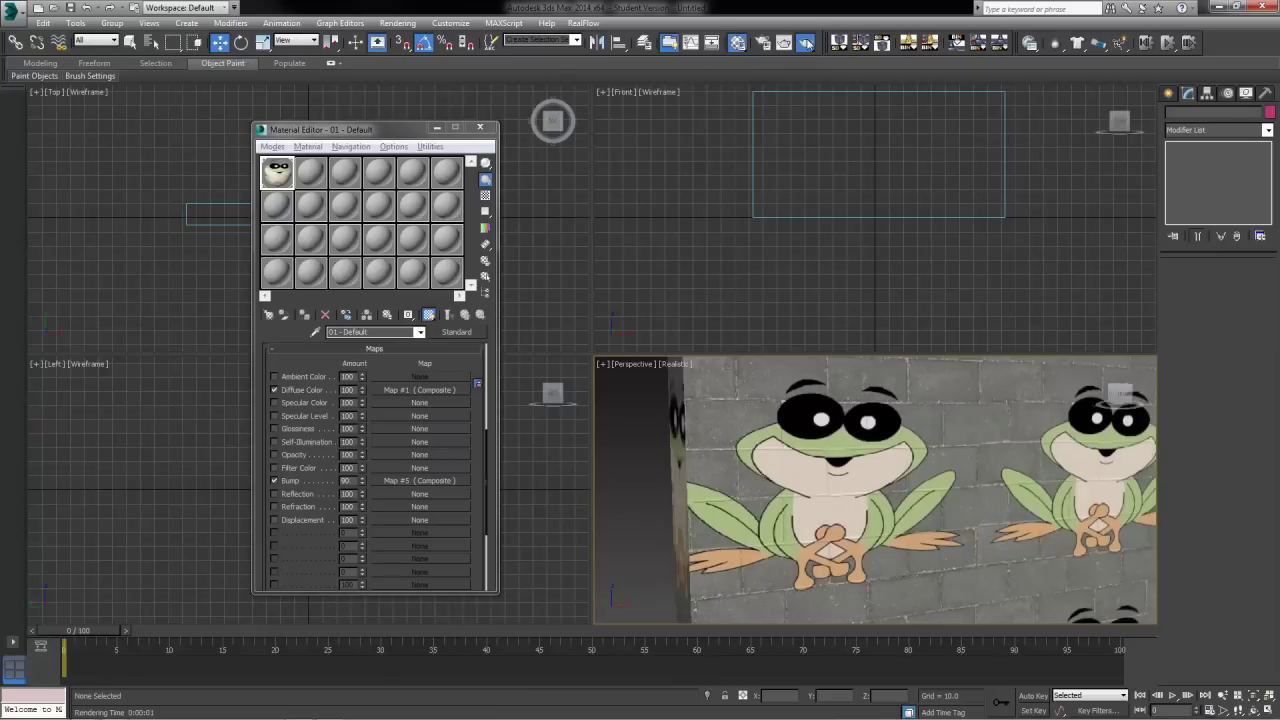
pyautogui.click(806, 43)
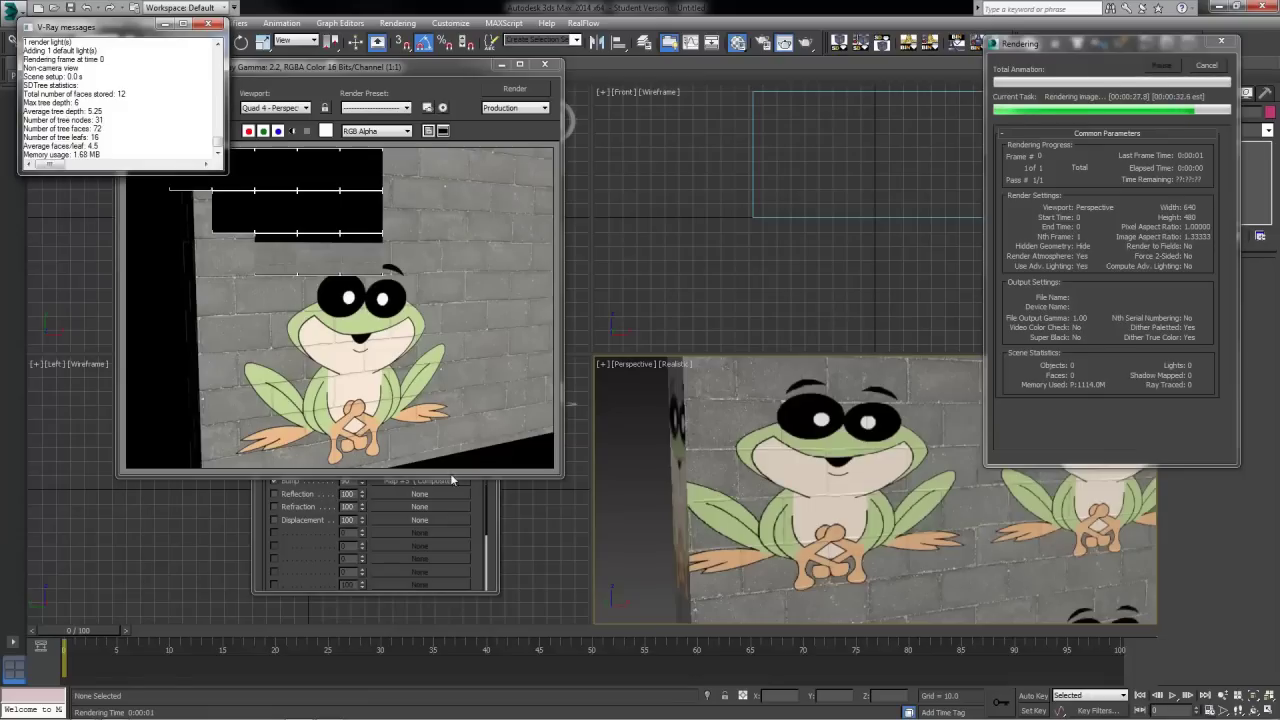
pyautogui.click(544, 64)
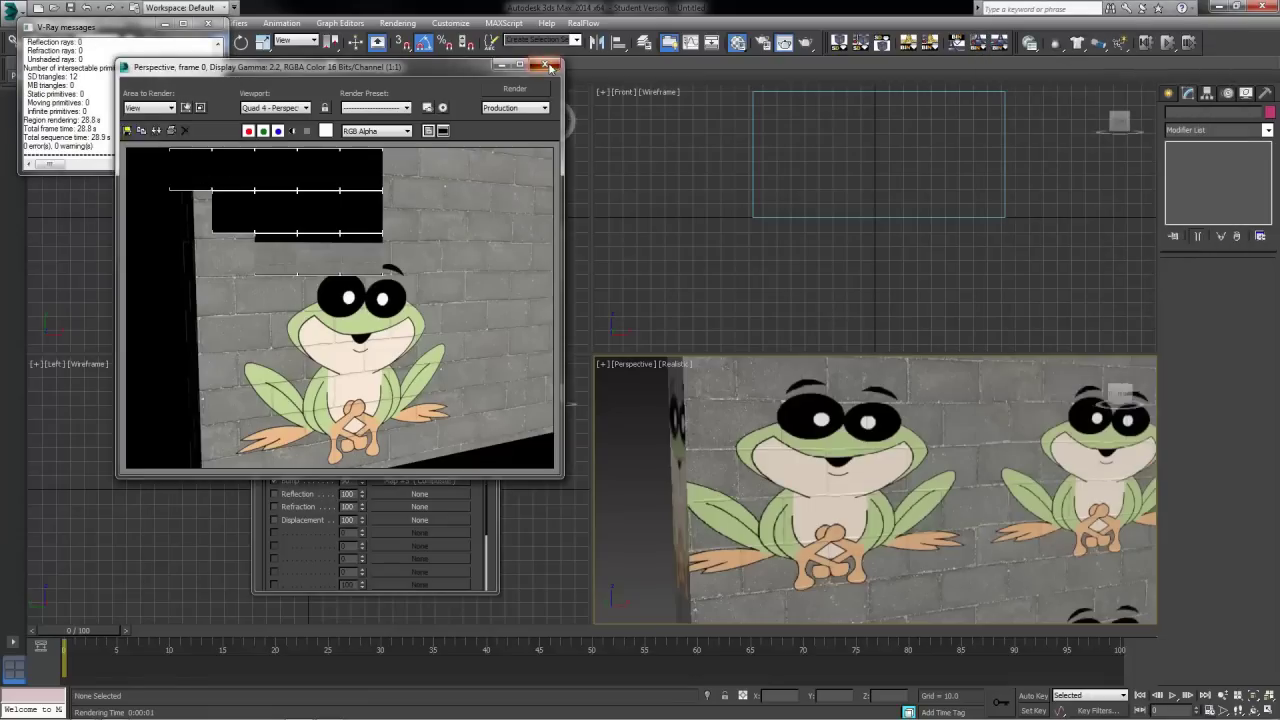
# Add a Layer 2 to the bump Composite and mask it with the Frog_Mask bitmap on map channel 2.
pyautogui.click(418, 484)
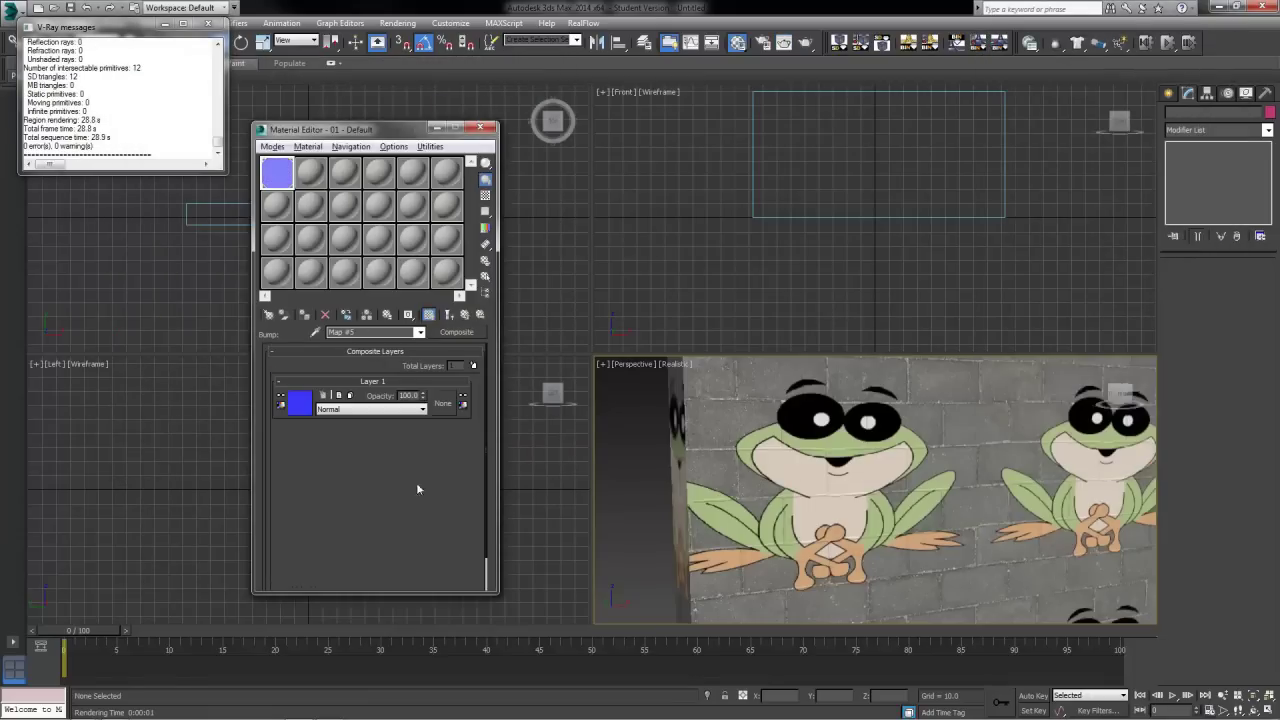
pyautogui.click(474, 367)
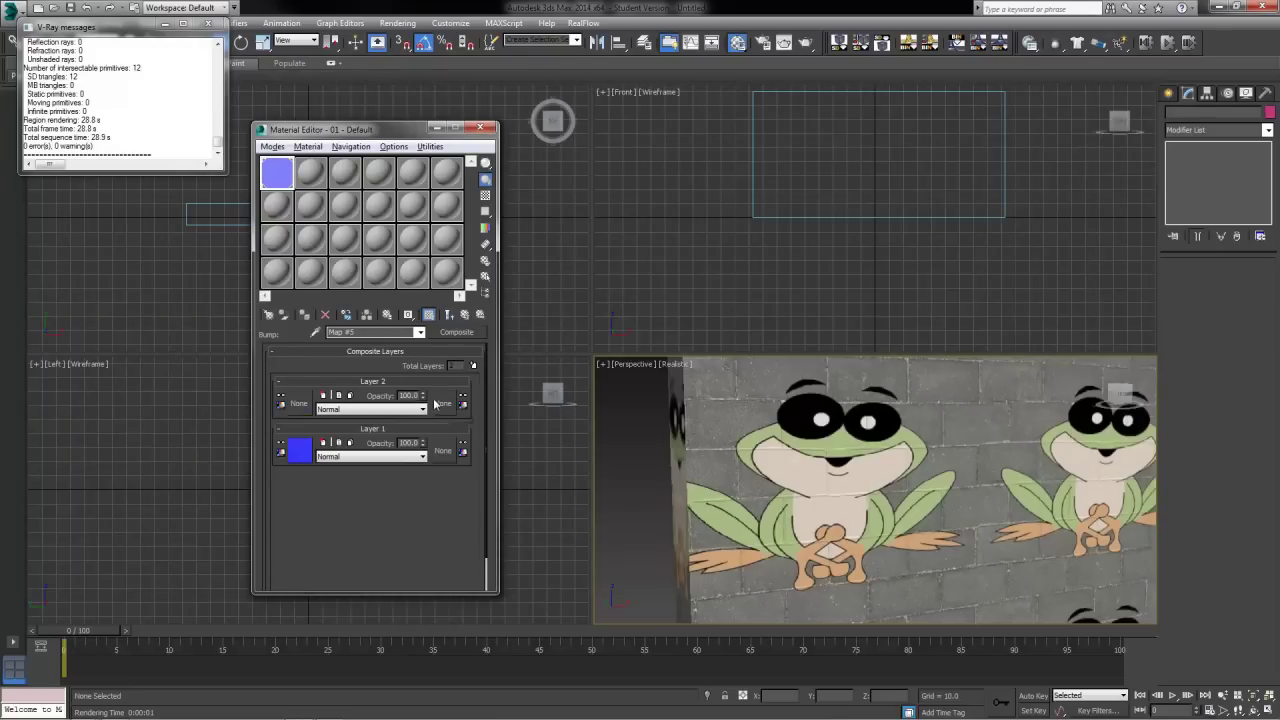
pyautogui.click(445, 402)
pyautogui.doubleClick(605, 162)
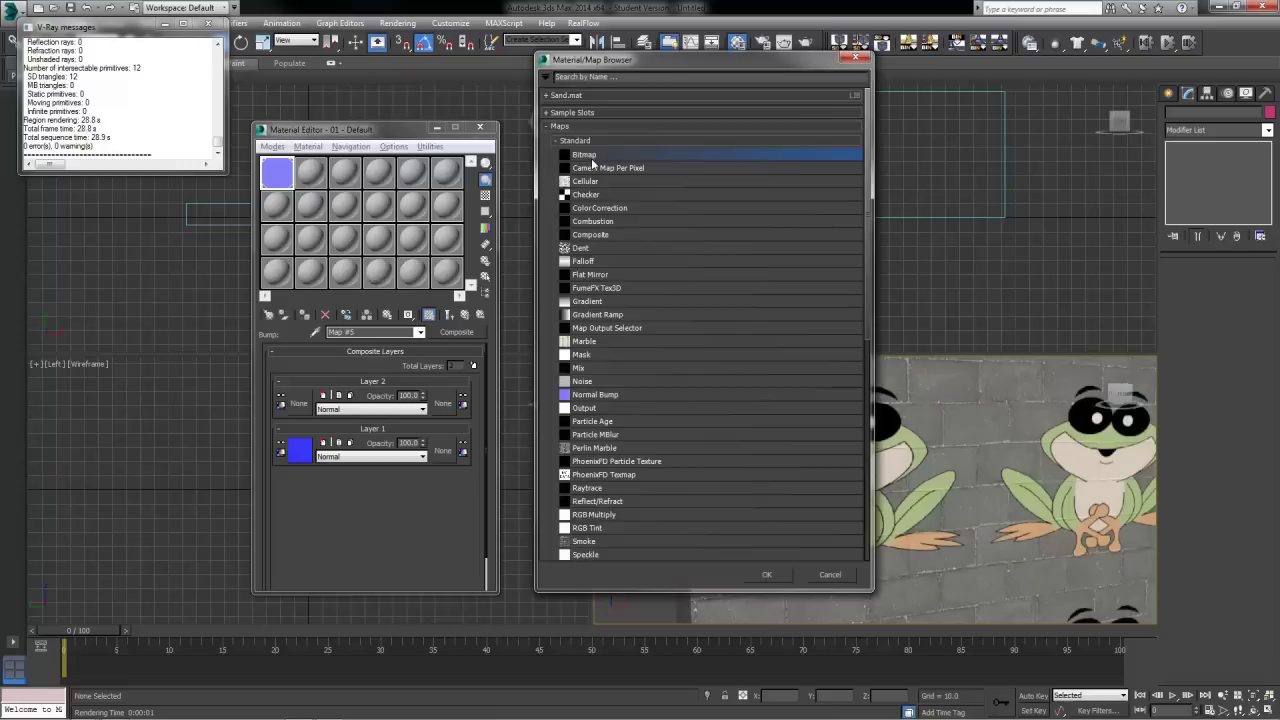
pyautogui.doubleClick(313, 240)
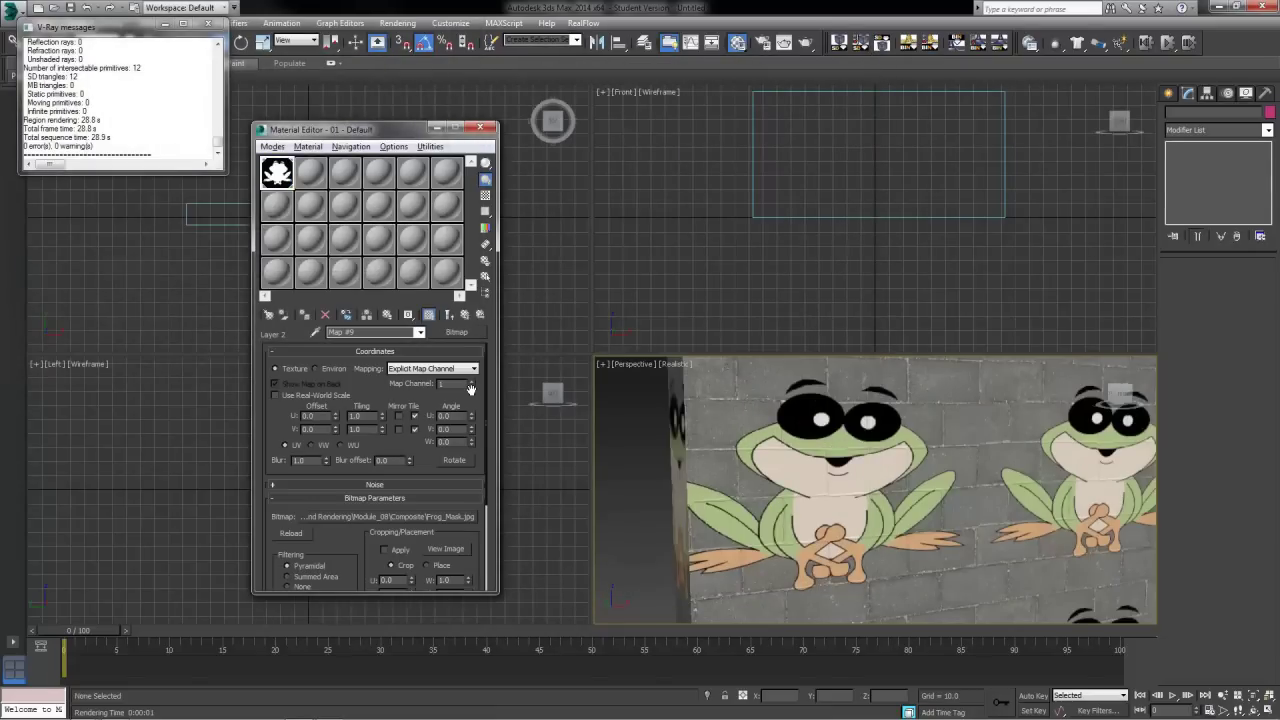
pyautogui.click(471, 382)
pyautogui.click(481, 316)
# Fill Layer 2 of the bump Composite with a Checker map whose colors are both white, and test-render the frog area.
pyautogui.click(300, 404)
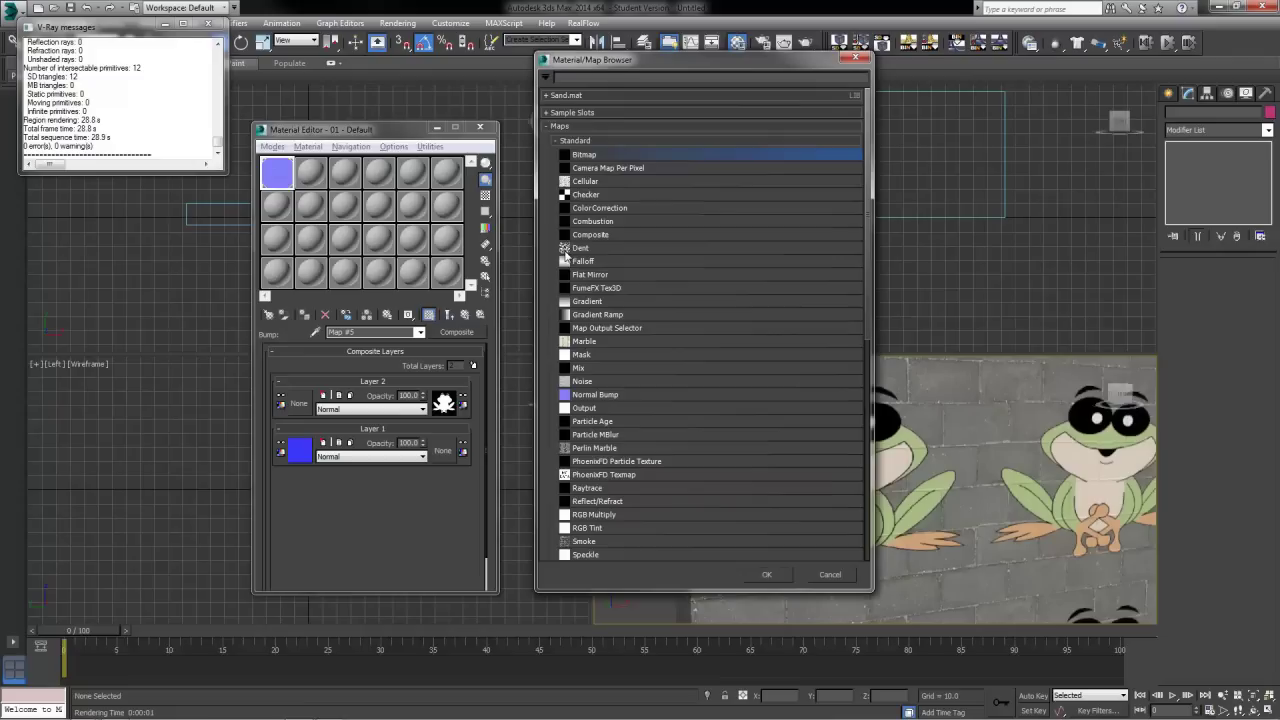
pyautogui.scroll(-2, 634, 518)
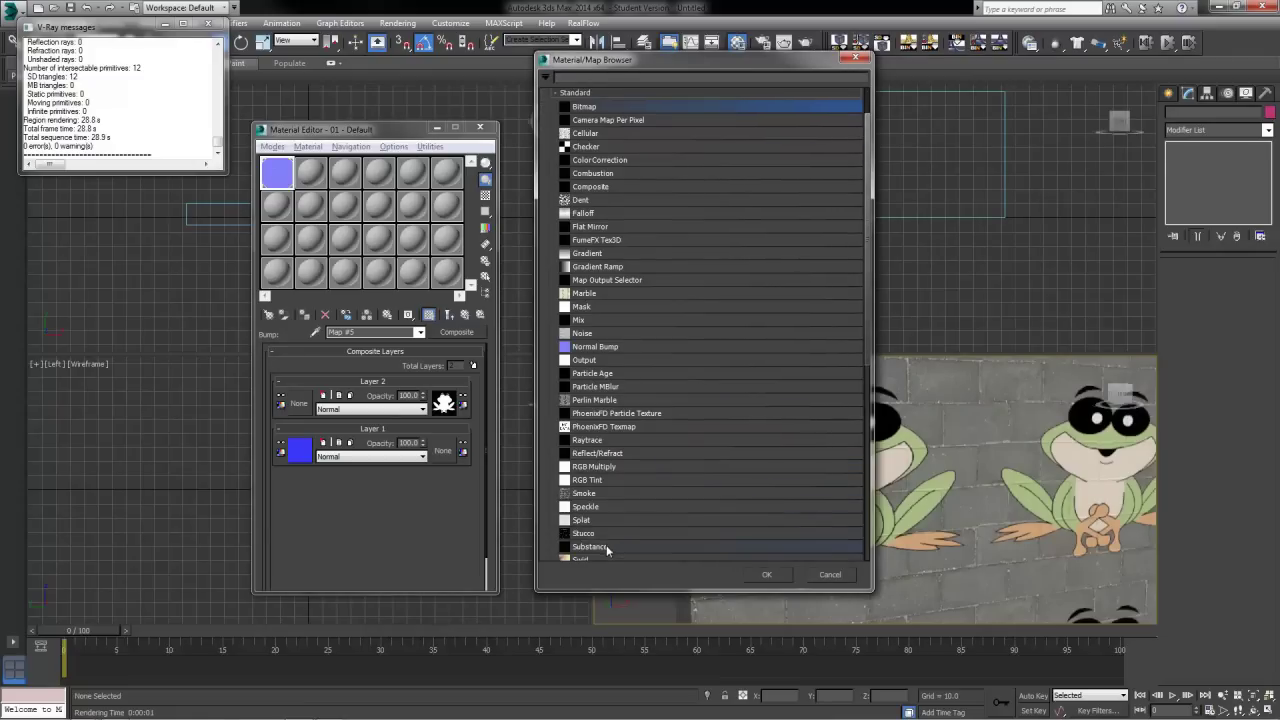
pyautogui.scroll(2, 664, 519)
pyautogui.scroll(1, 618, 366)
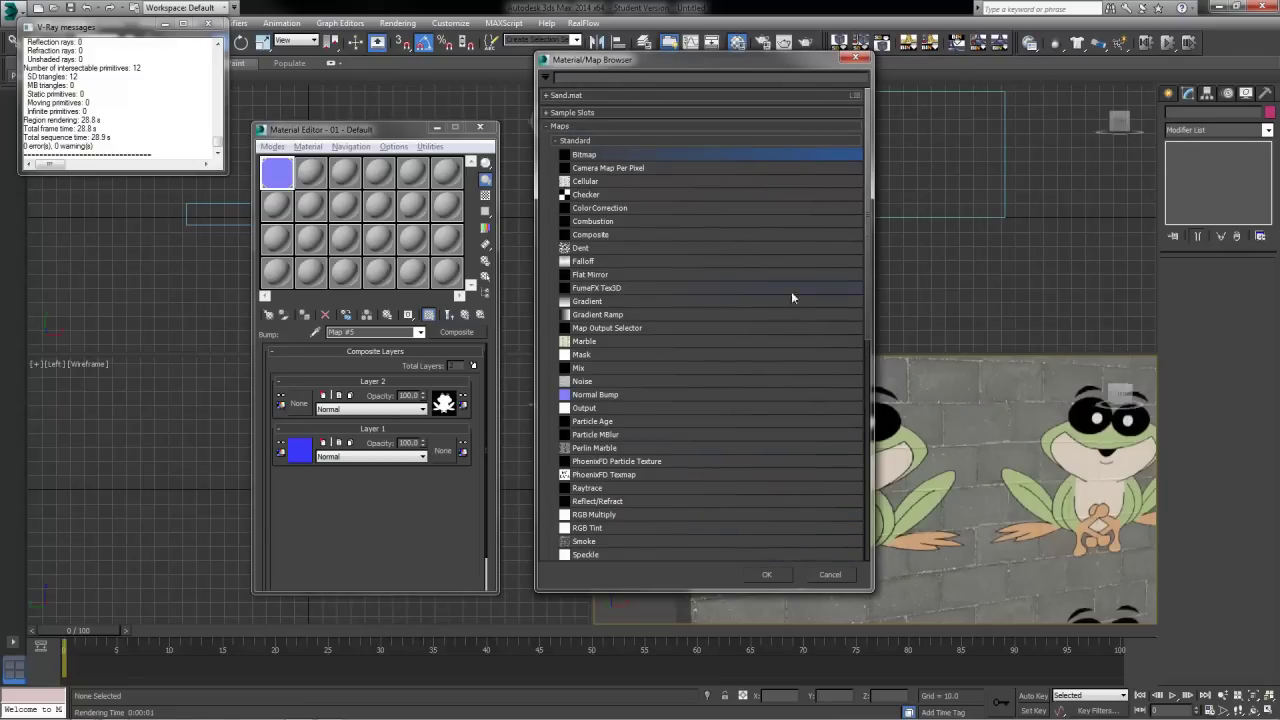
pyautogui.doubleClick(577, 196)
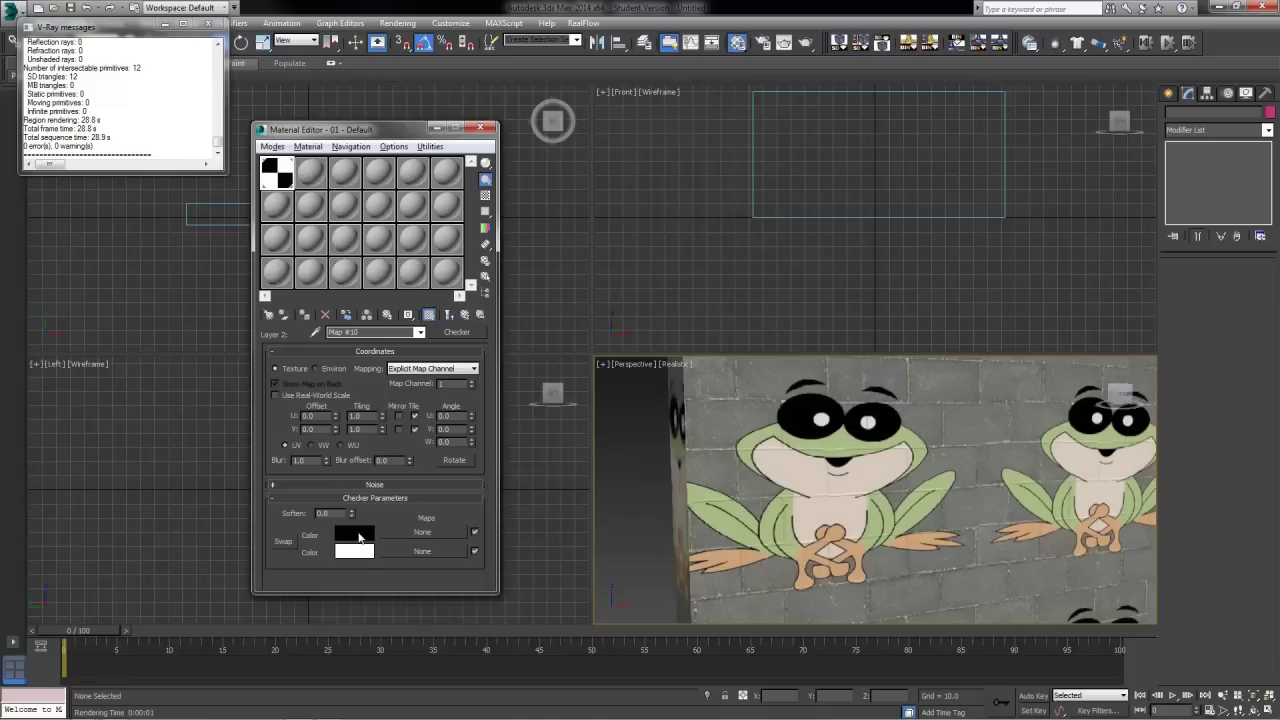
pyautogui.moveTo(360, 537); pyautogui.dragTo(360, 551)
pyautogui.click(368, 365)
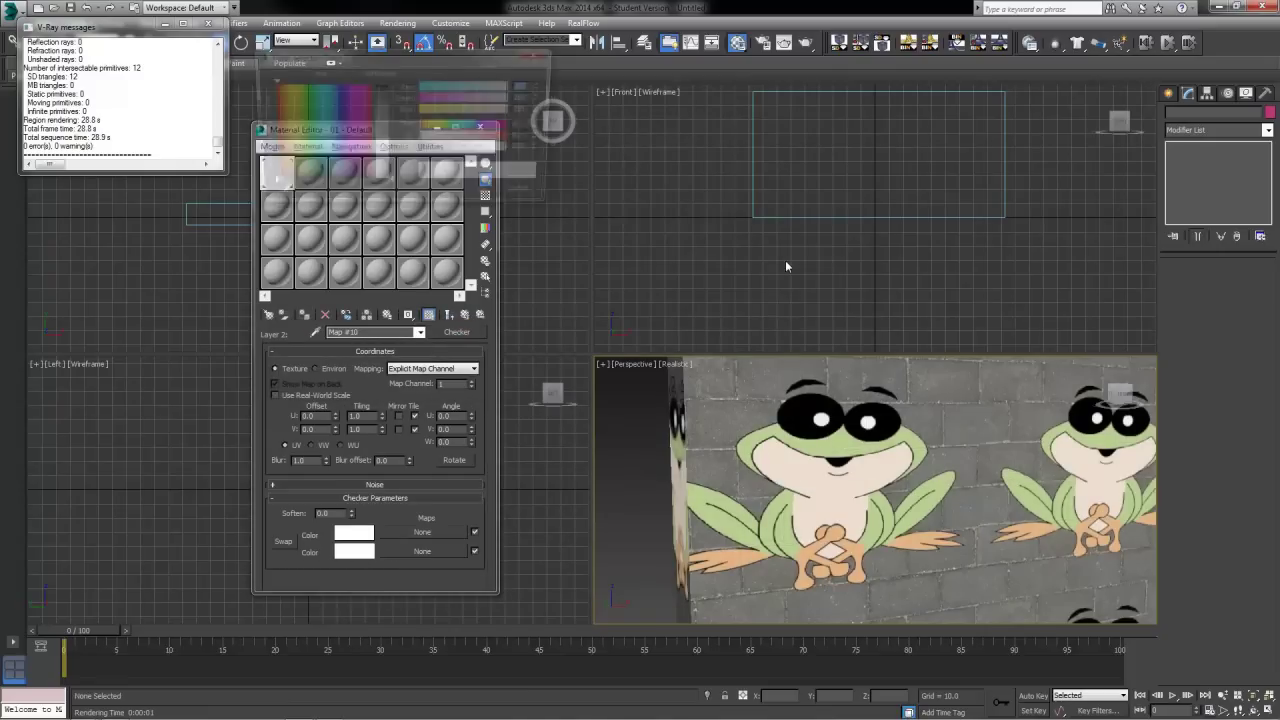
pyautogui.click(522, 198)
pyautogui.click(465, 315)
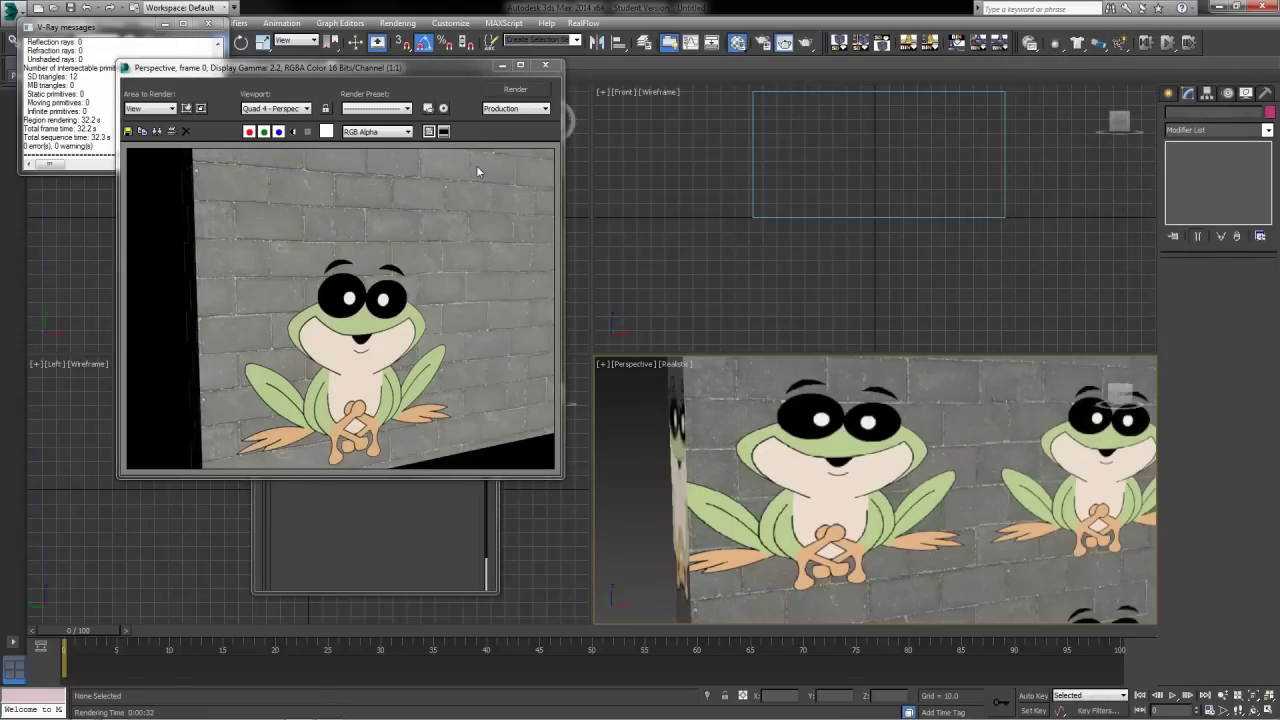
pyautogui.click(546, 66)
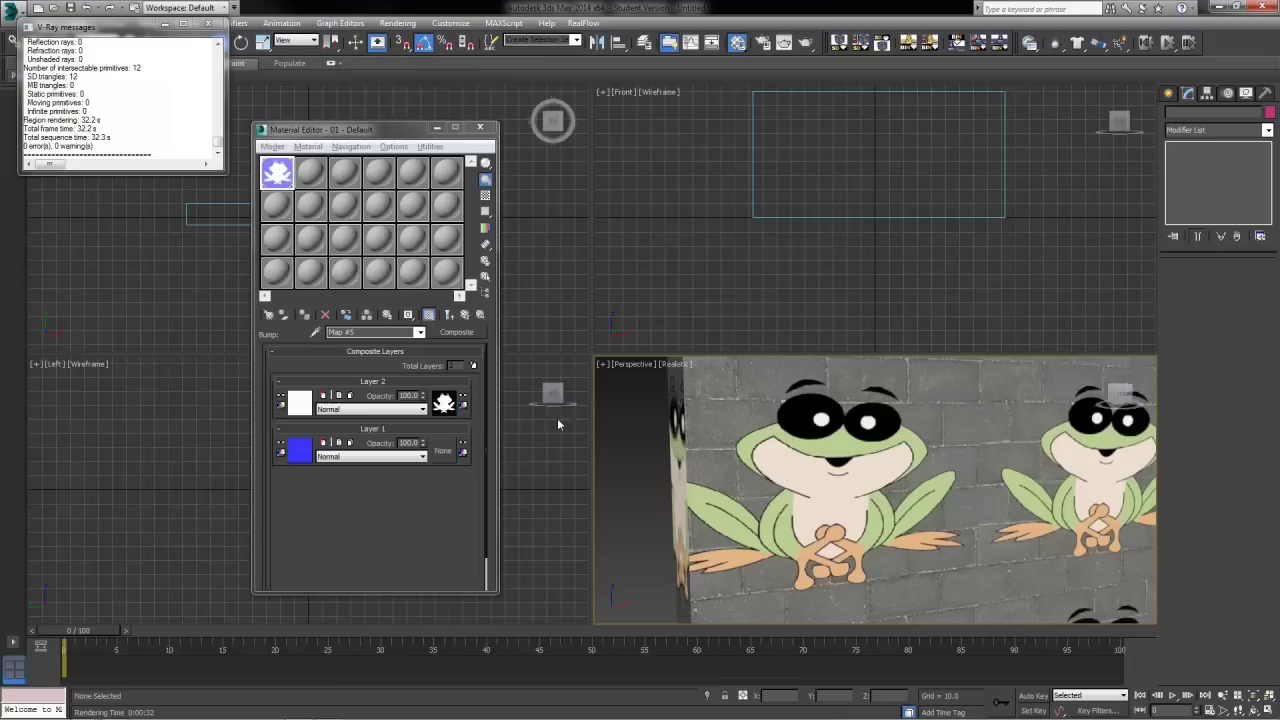
# Clear the Composite map from the base material's Bump channel and assign a Normal Bump map directly.
pyautogui.click(465, 314)
pyautogui.rightClick(412, 481)
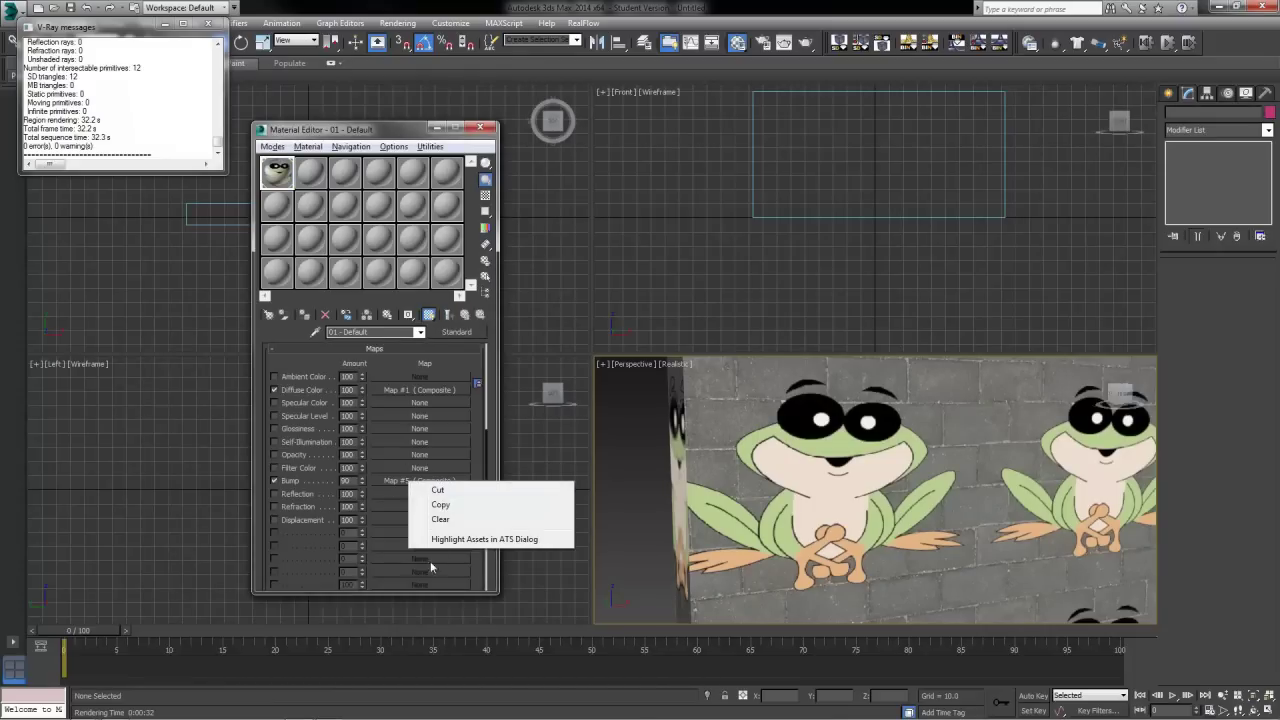
pyautogui.click(399, 558)
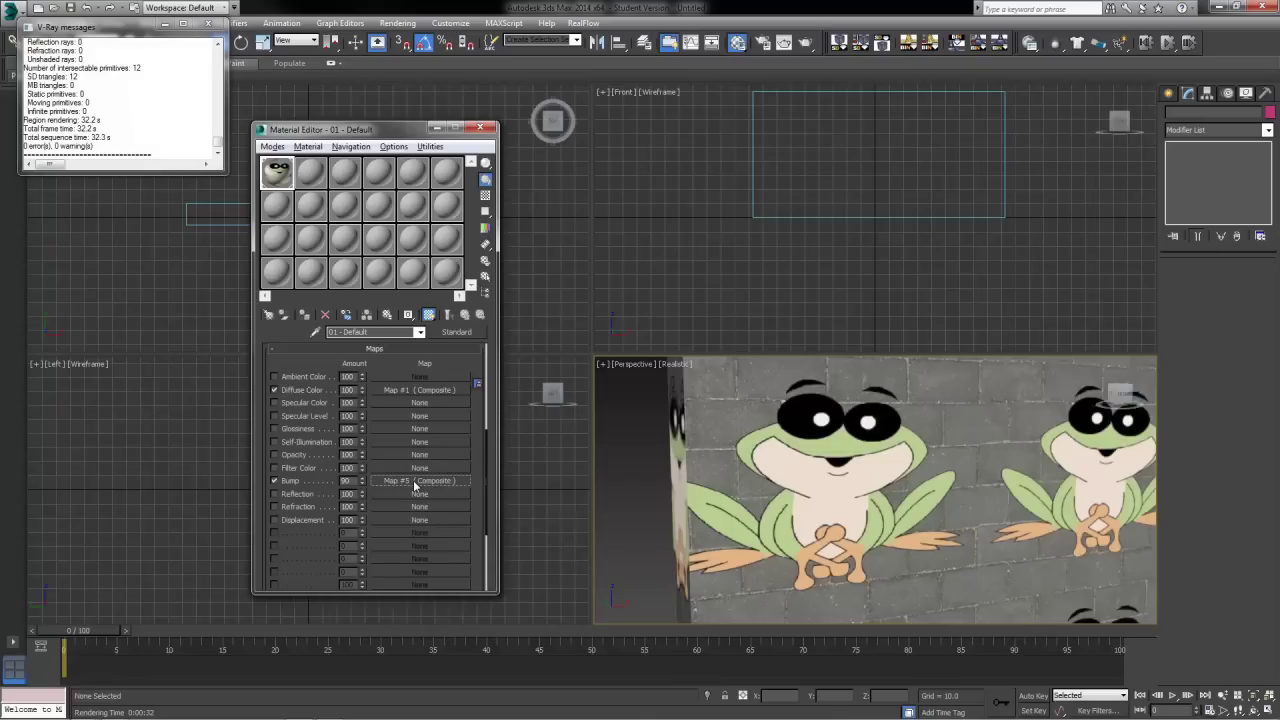
pyautogui.click(414, 484)
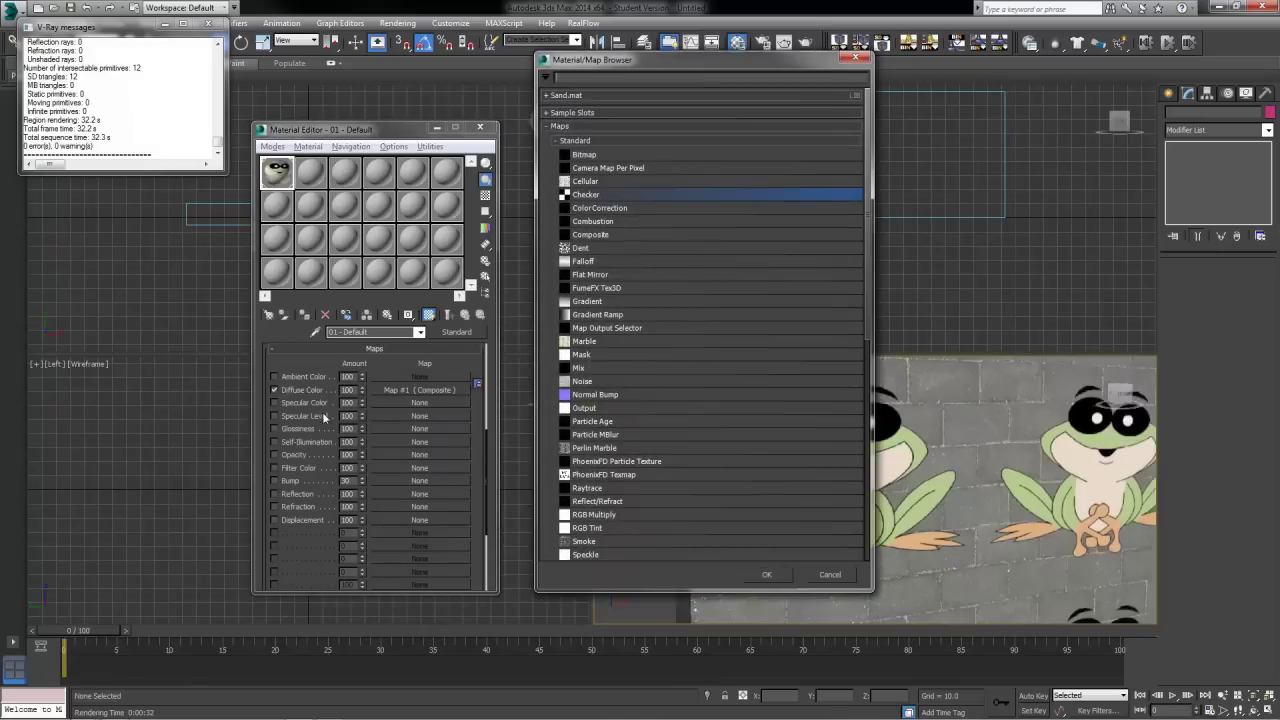
pyautogui.doubleClick(596, 396)
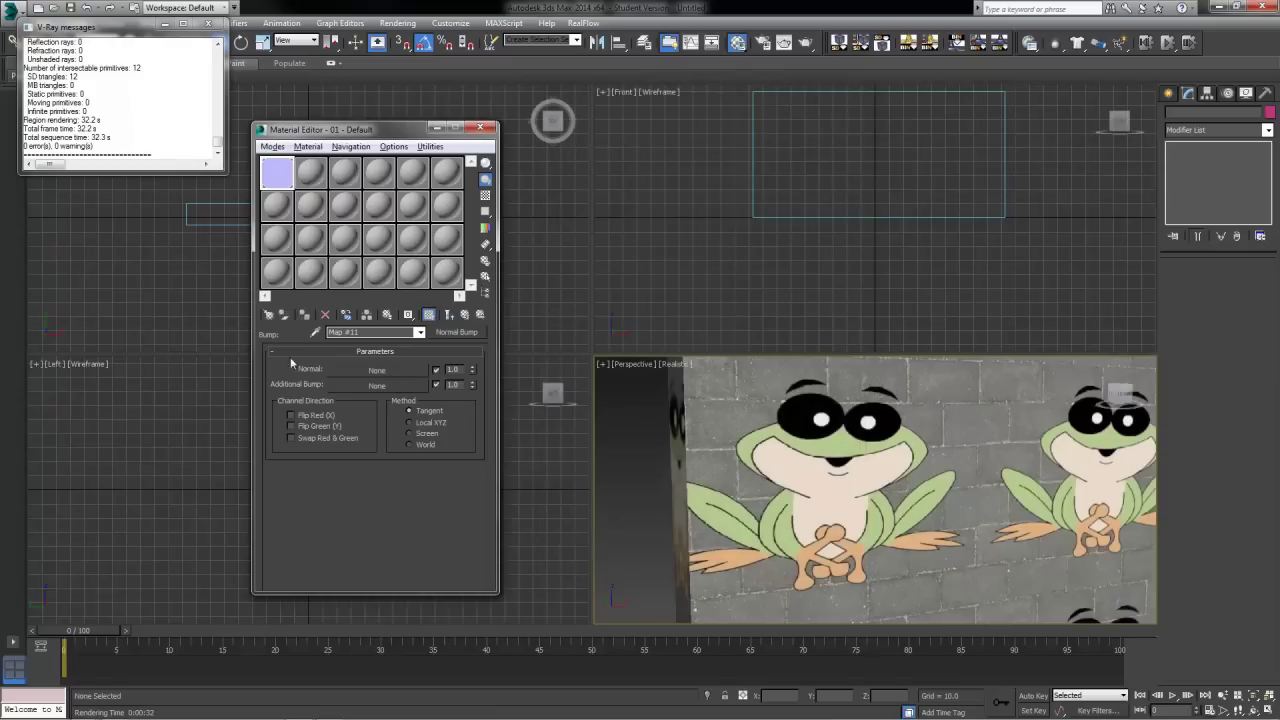
# Load brick_04n as the Normal Bump's normal map and brick_04b as its additional bump, and check the enlarged material sample.
pyautogui.click(393, 372)
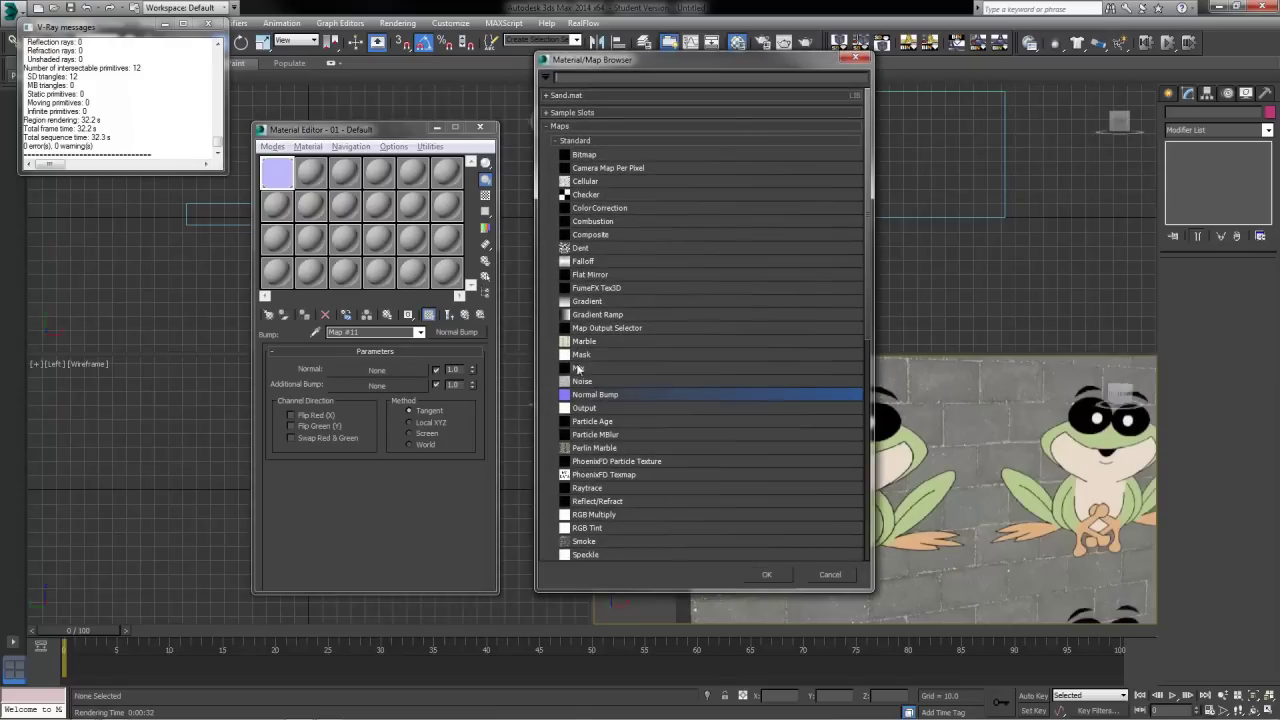
pyautogui.doubleClick(588, 155)
pyautogui.click(397, 97)
pyautogui.click(443, 263)
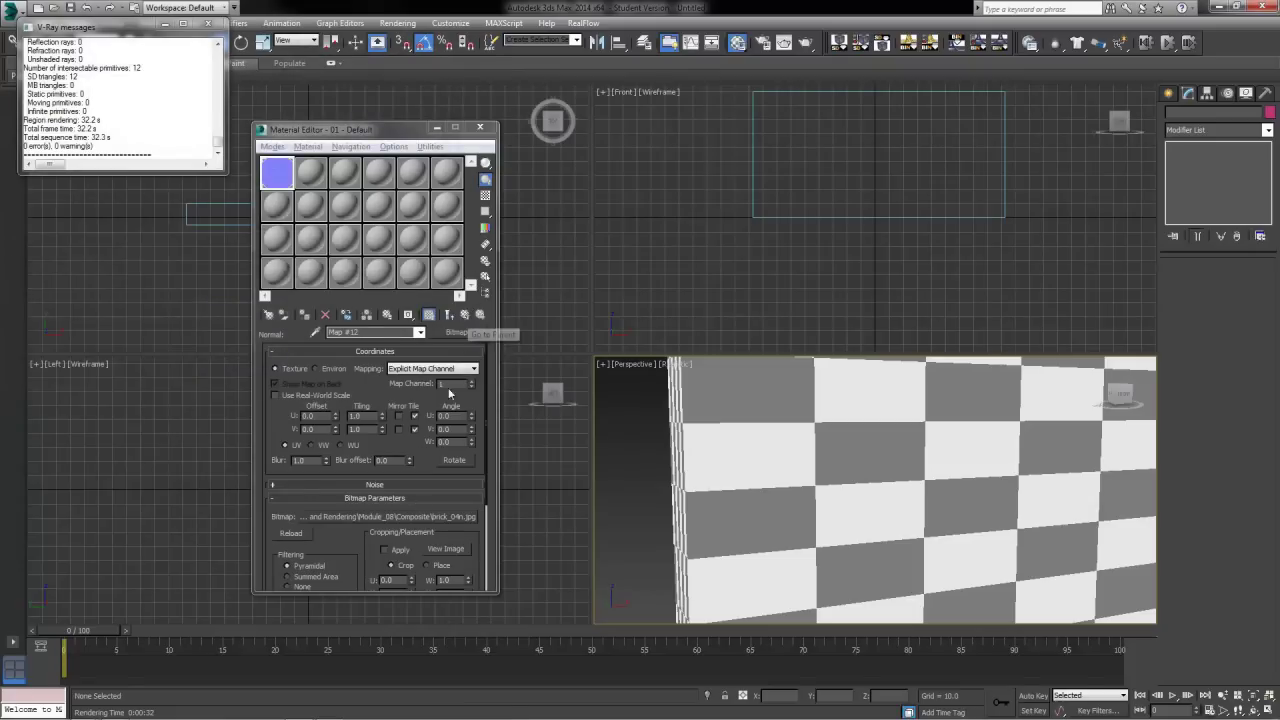
pyautogui.click(464, 314)
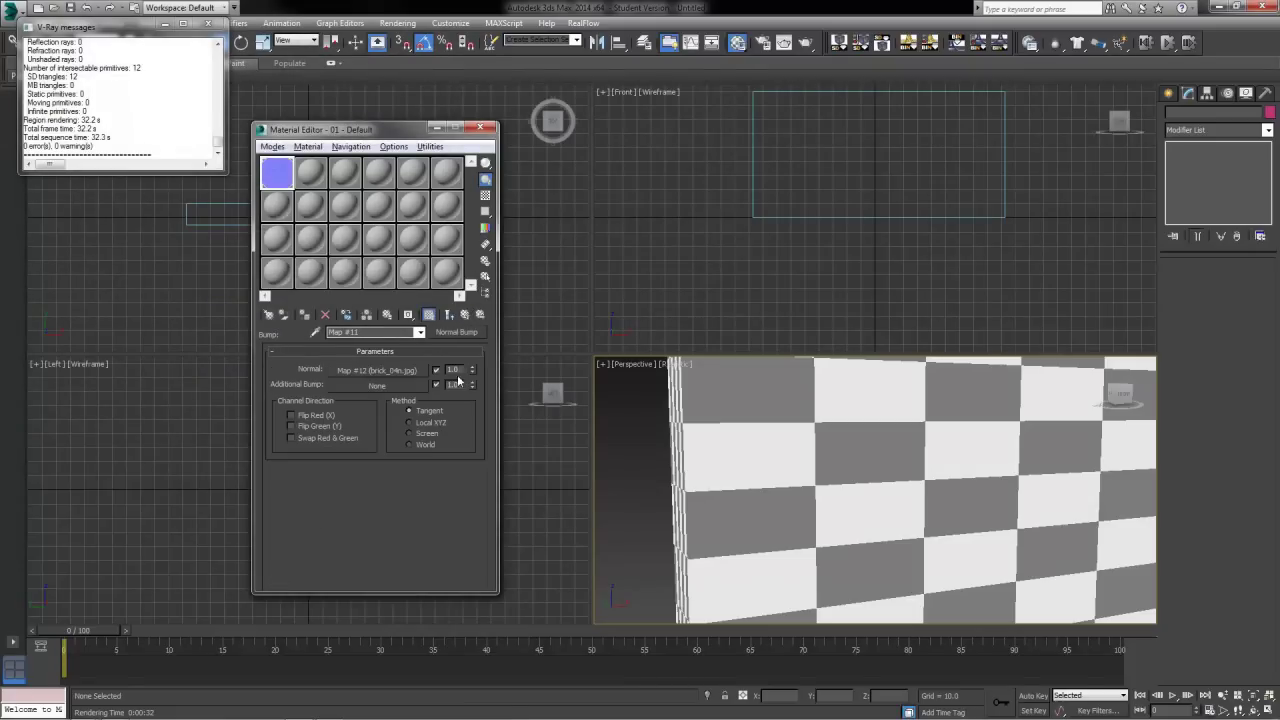
pyautogui.click(456, 332)
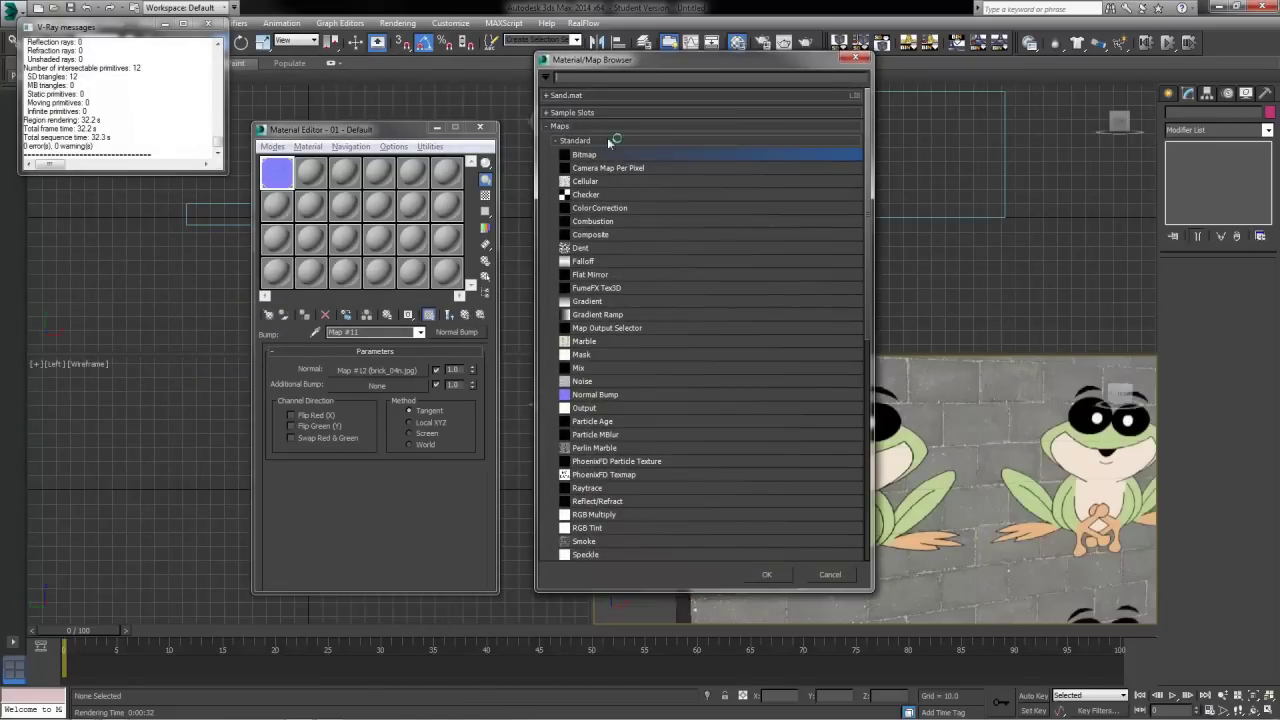
pyautogui.doubleClick(584, 154)
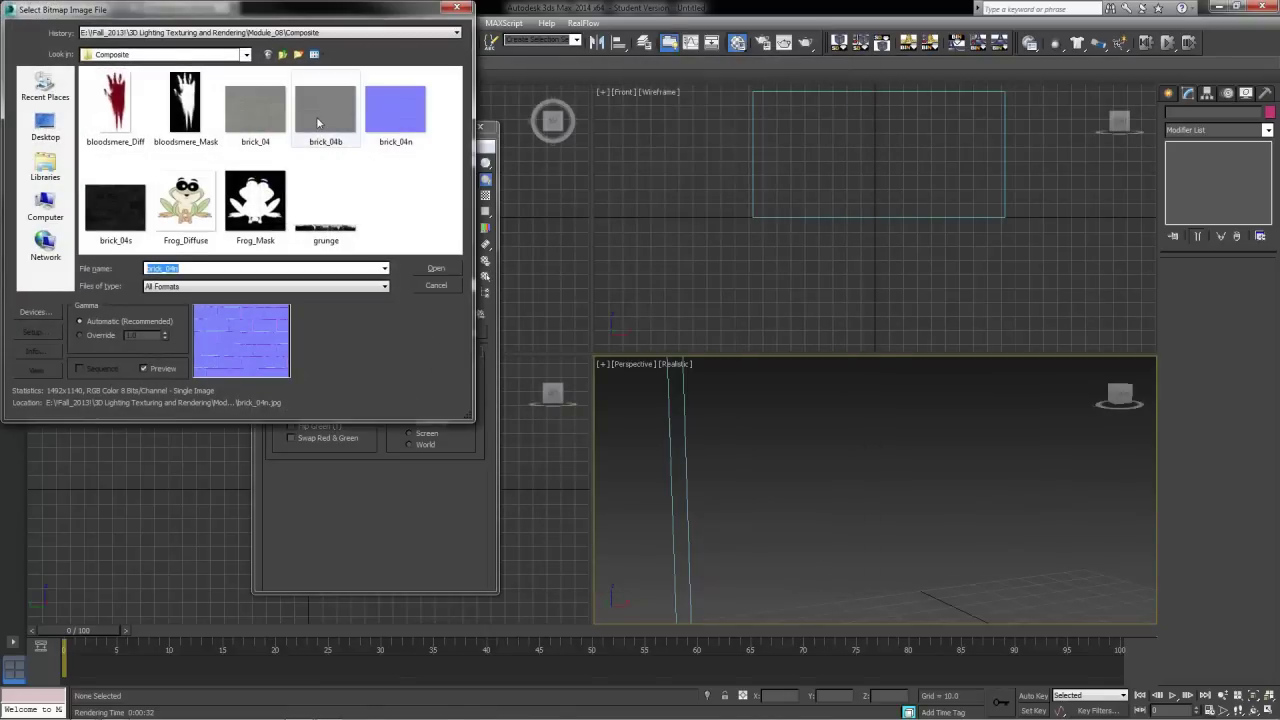
pyautogui.doubleClick(318, 122)
pyautogui.click(466, 316)
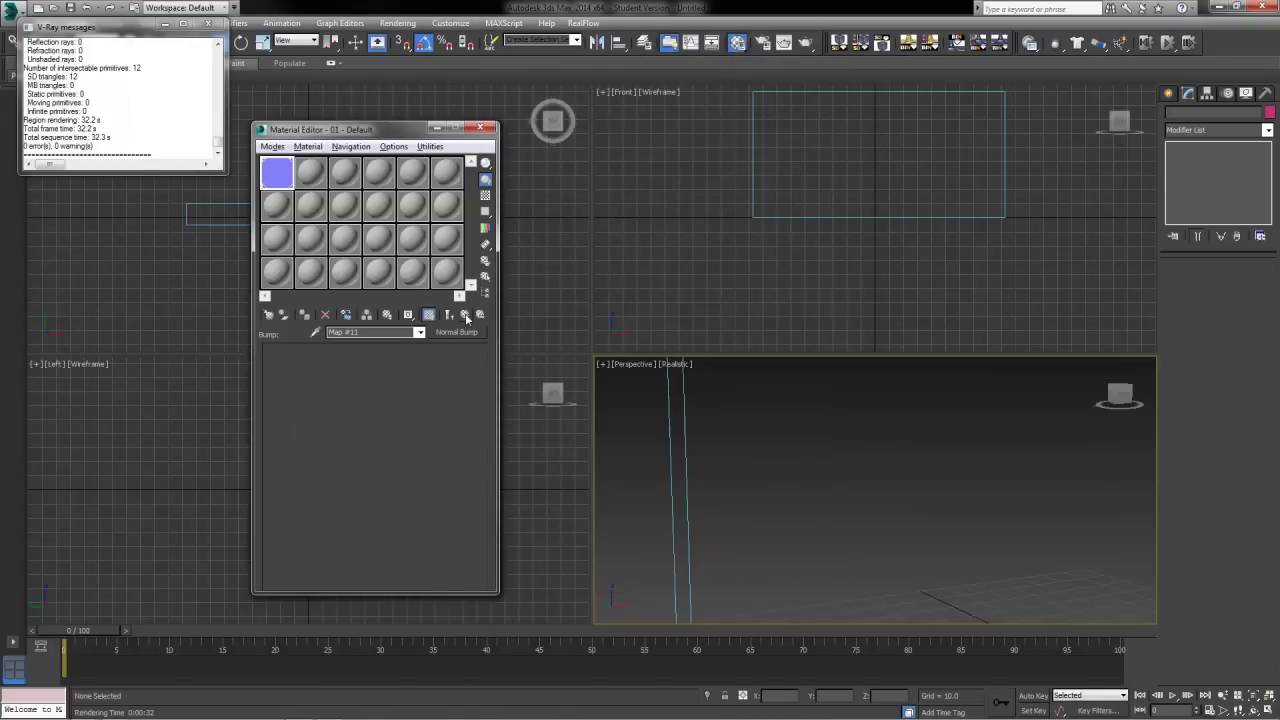
pyautogui.click(466, 316)
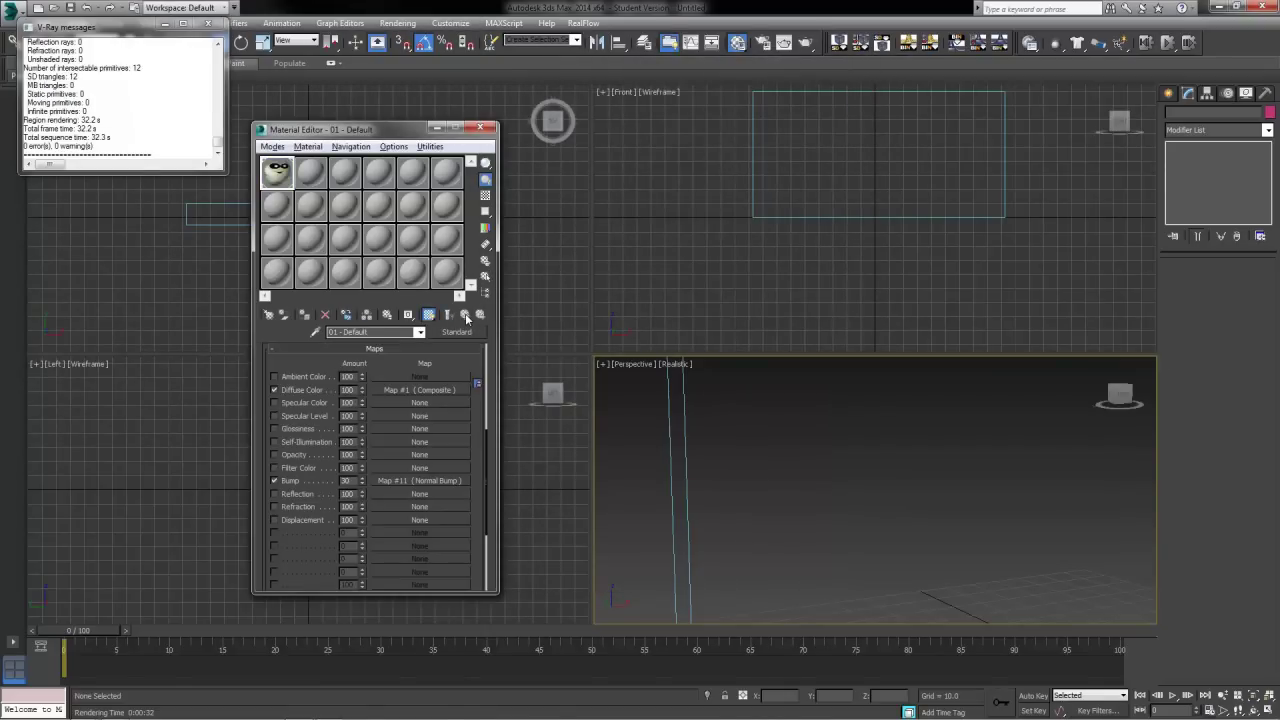
pyautogui.doubleClick(277, 172)
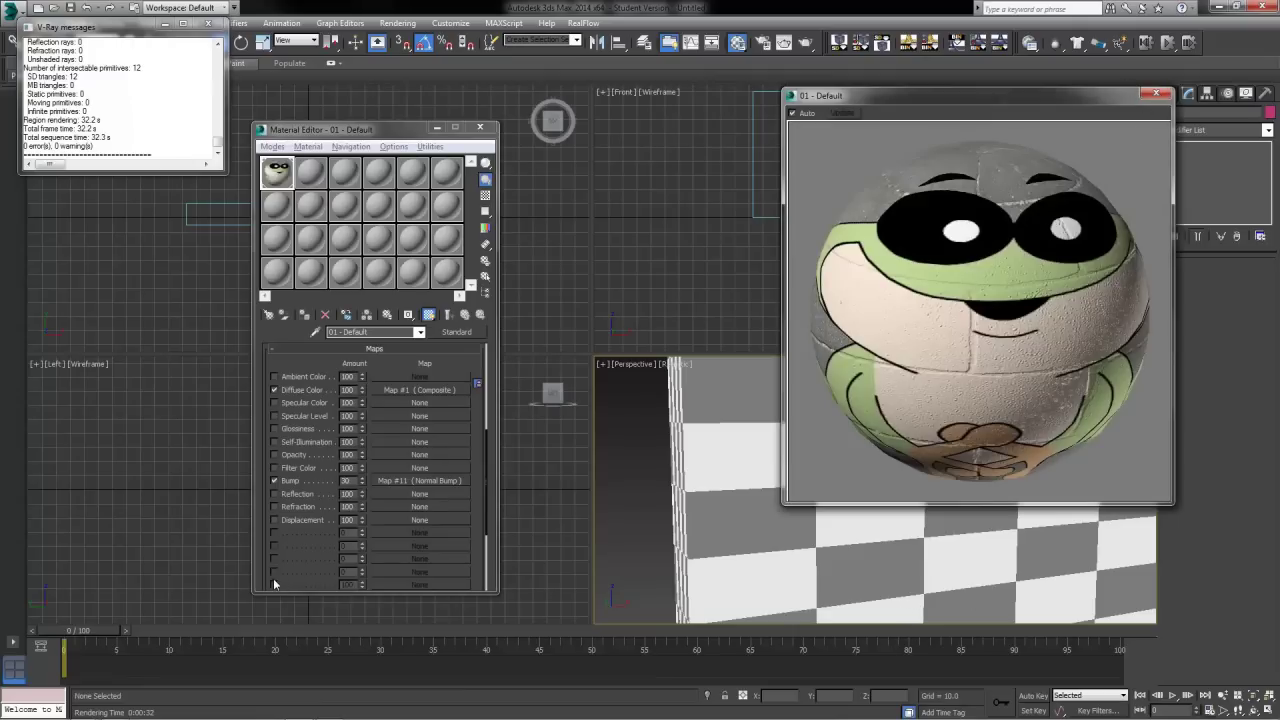
pyautogui.press('Escape')
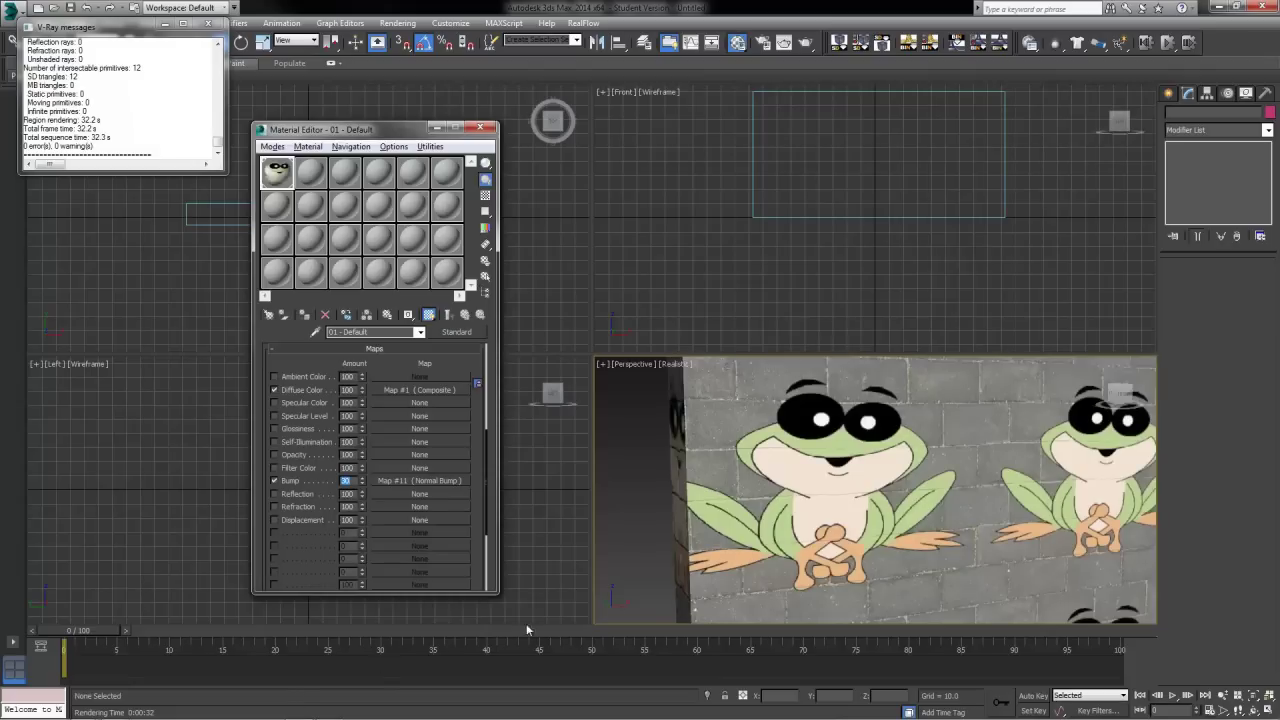
# Assign the brick_04s bitmap to the material's Specular Level and return to the base material level.
pyautogui.scroll(-2, 902, 565)
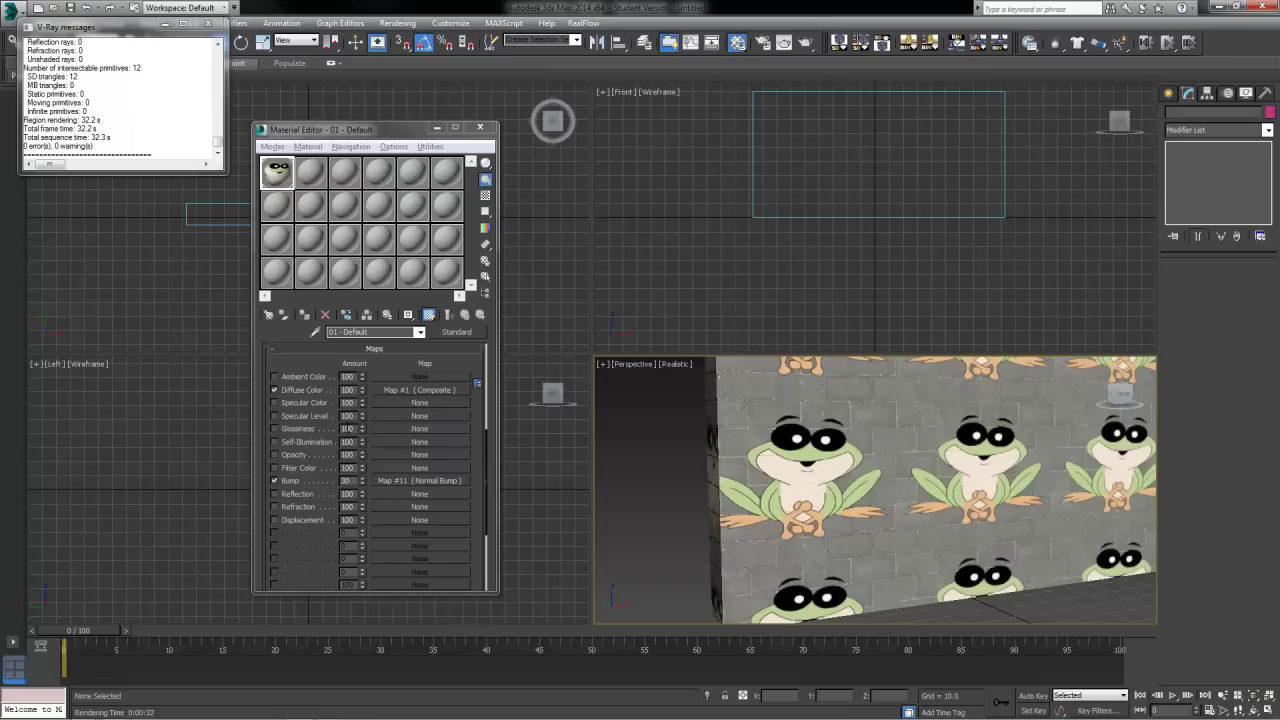
pyautogui.click(381, 415)
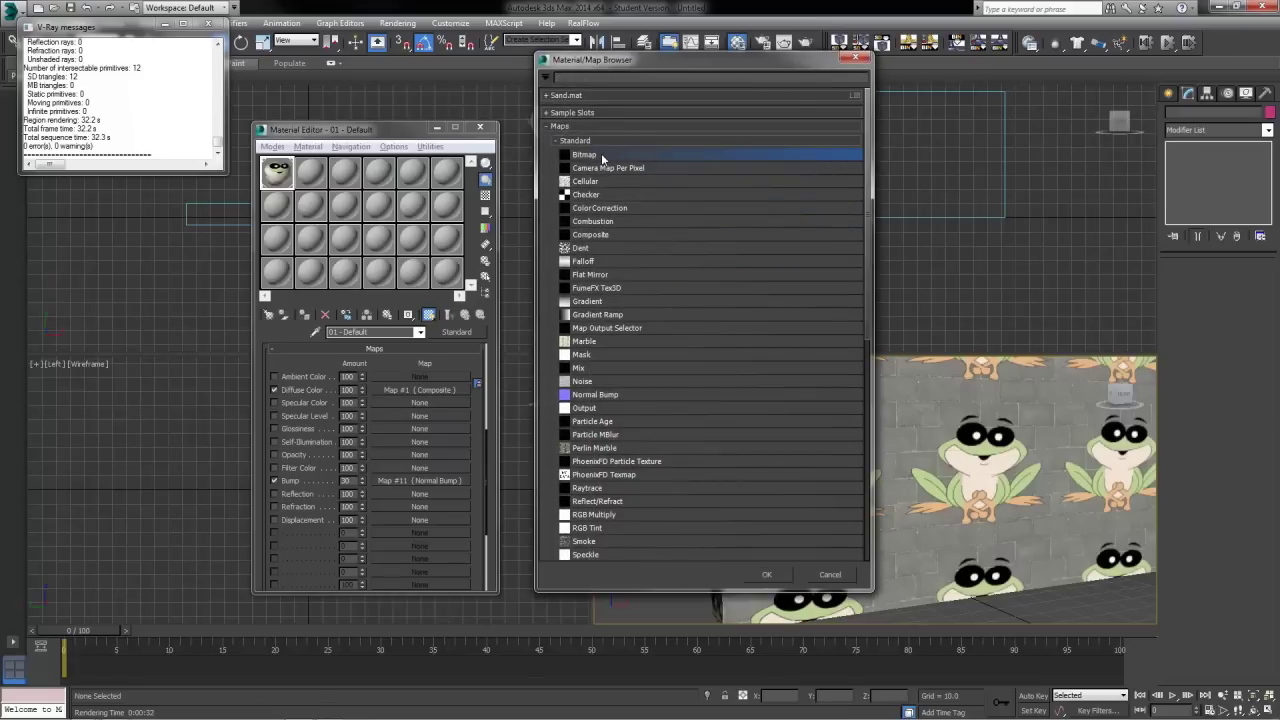
pyautogui.doubleClick(601, 155)
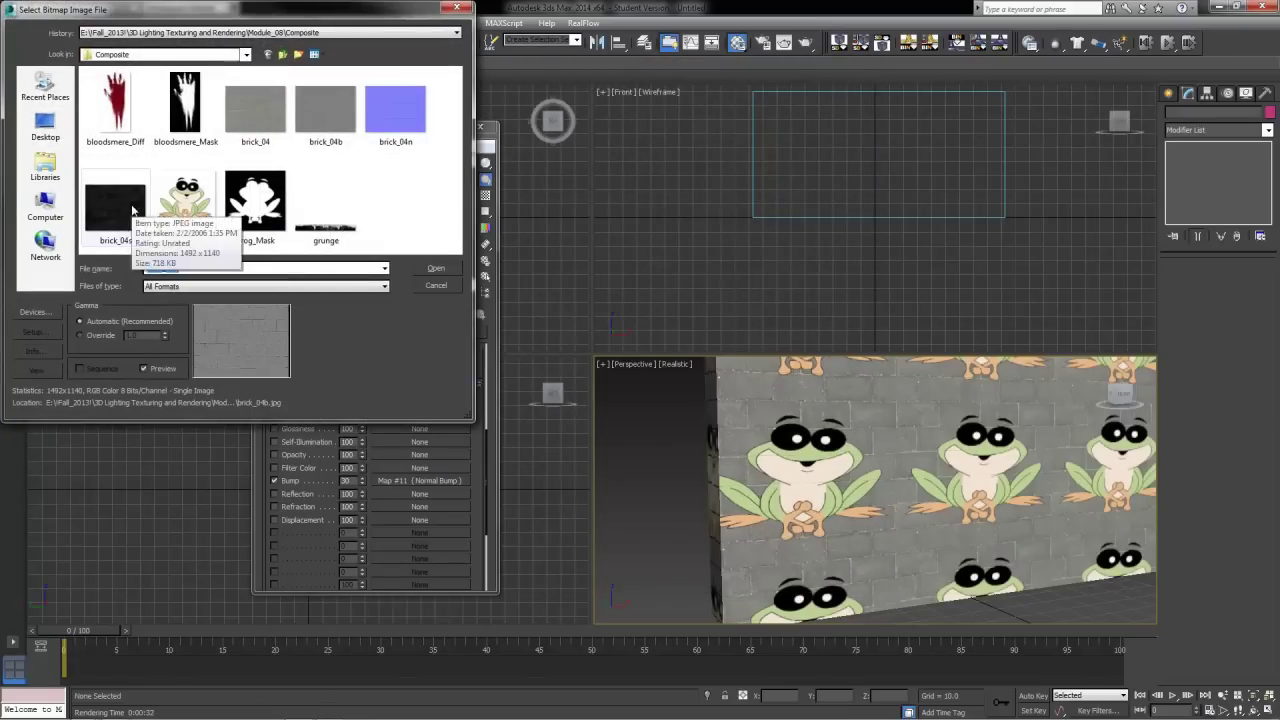
pyautogui.doubleClick(133, 210)
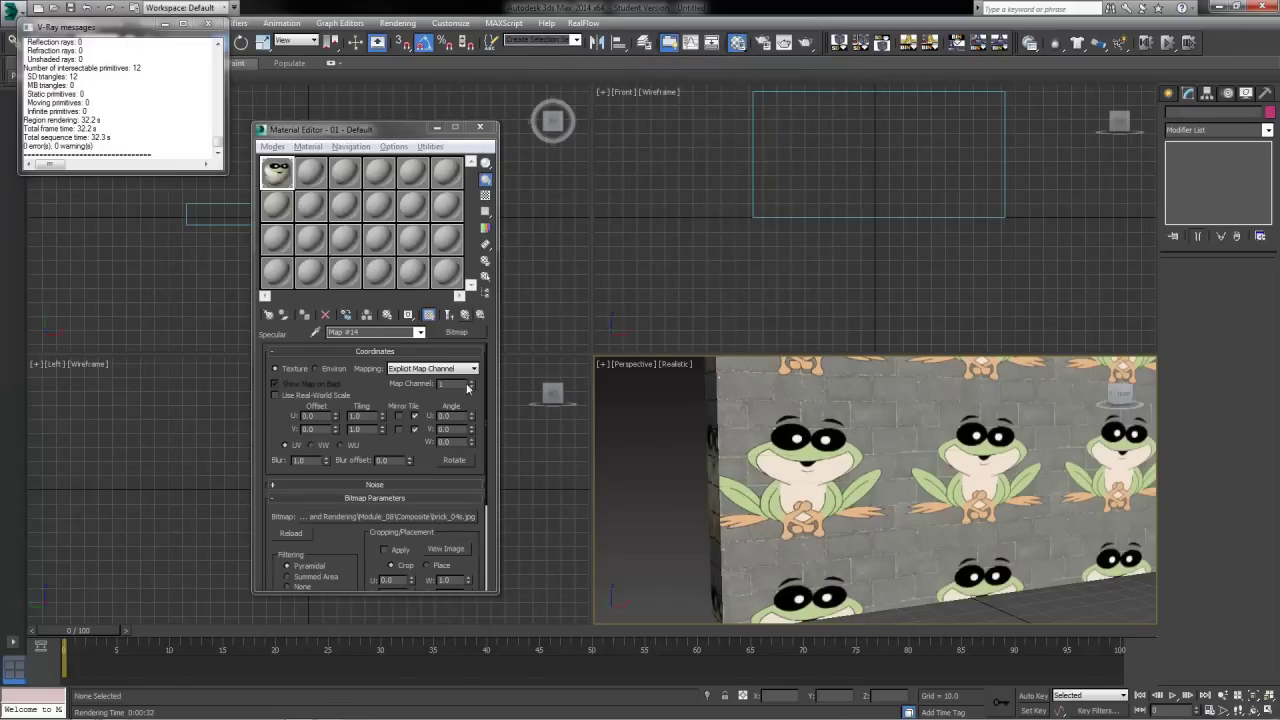
pyautogui.click(464, 315)
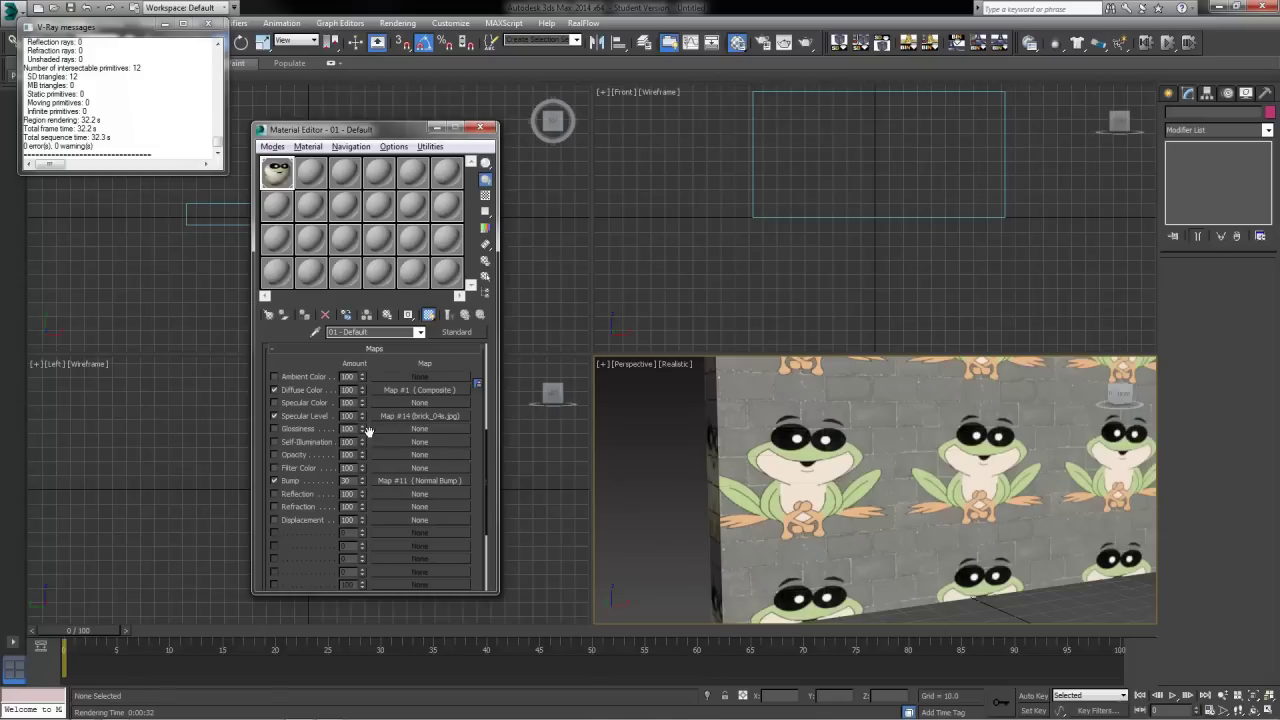
# Add a third layer to the Diffuse Color Composite map.
pyautogui.click(424, 393)
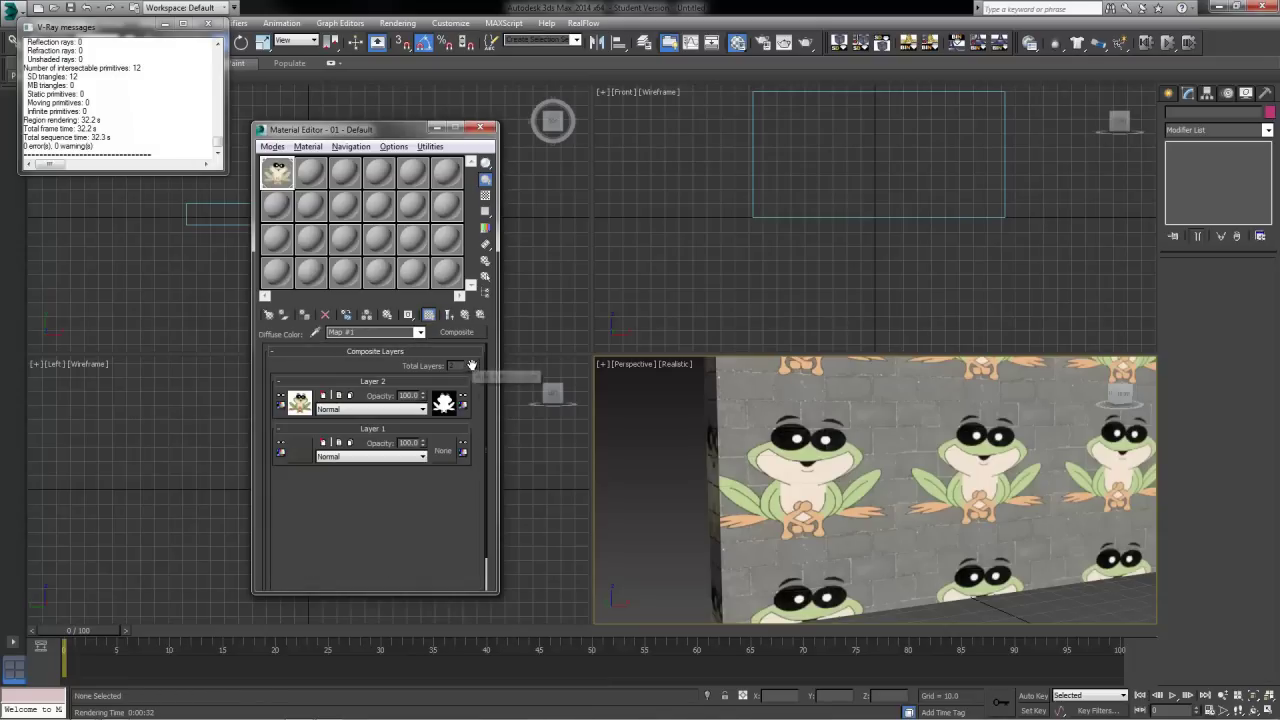
pyautogui.moveTo(297, 713)
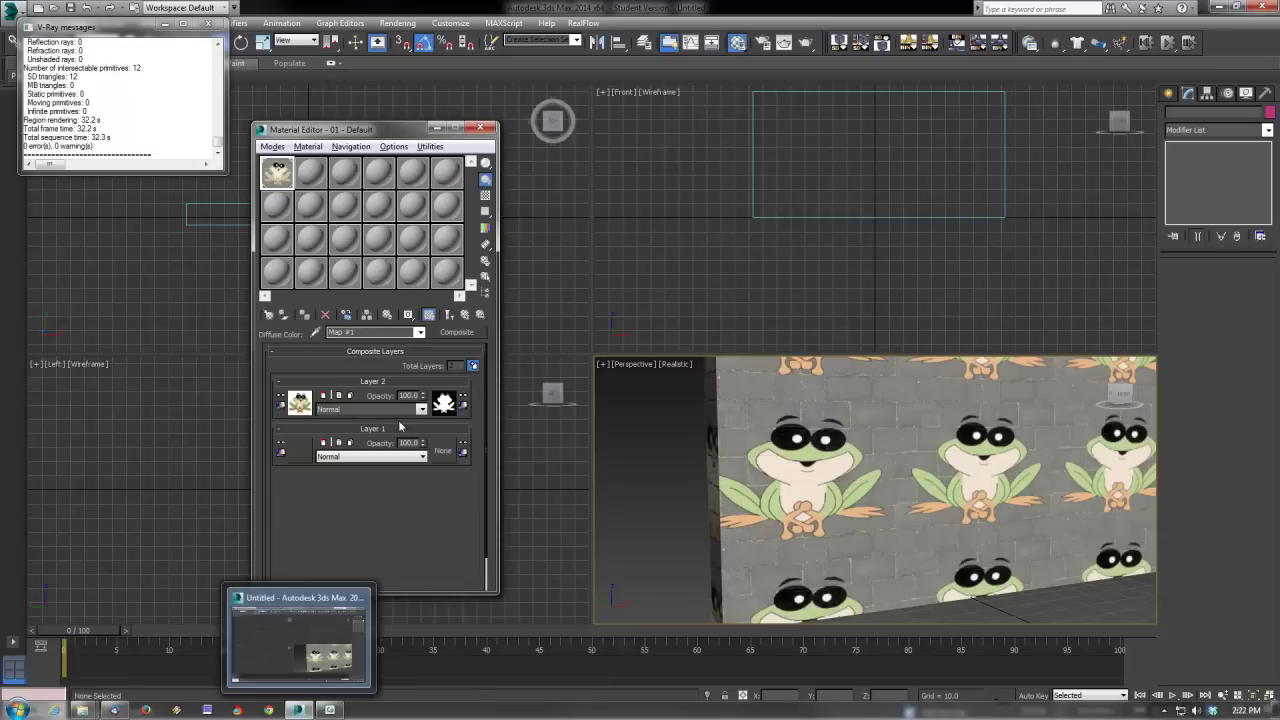
pyautogui.click(473, 365)
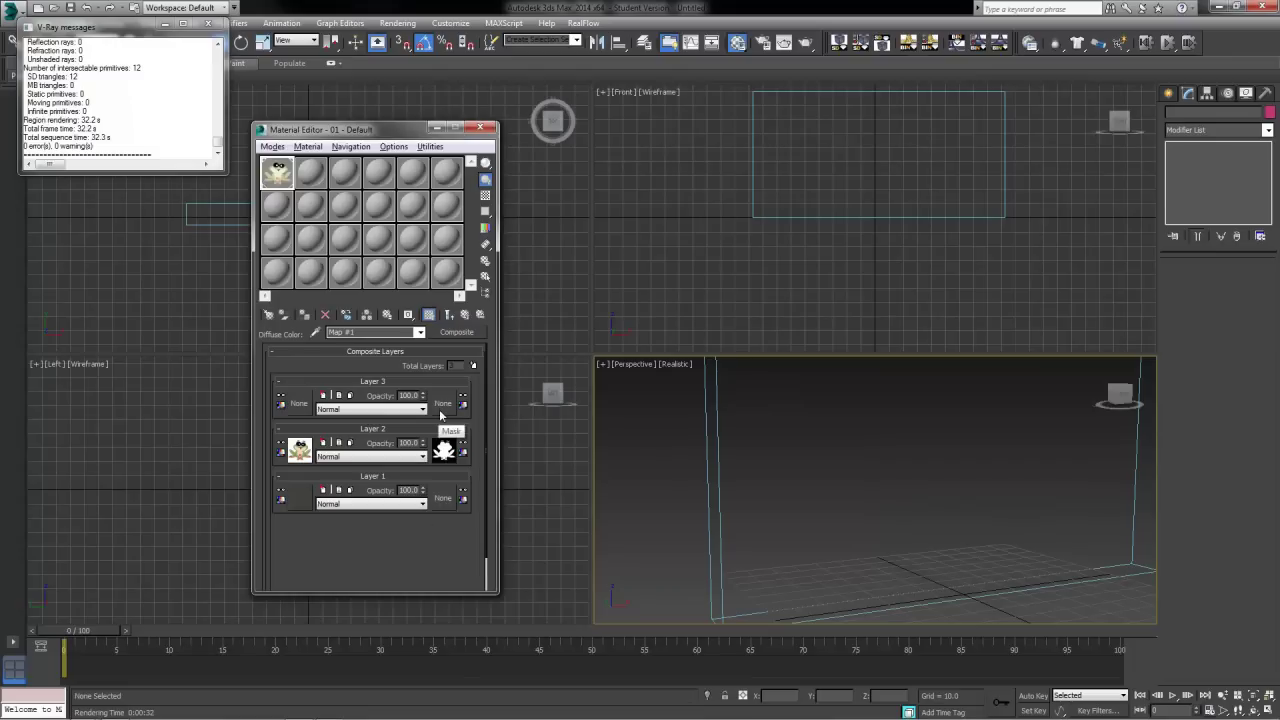
# Preview the grunge image and load it as Layer 3's mask on map channel 3 with U and V tiling off.
pyautogui.click(442, 404)
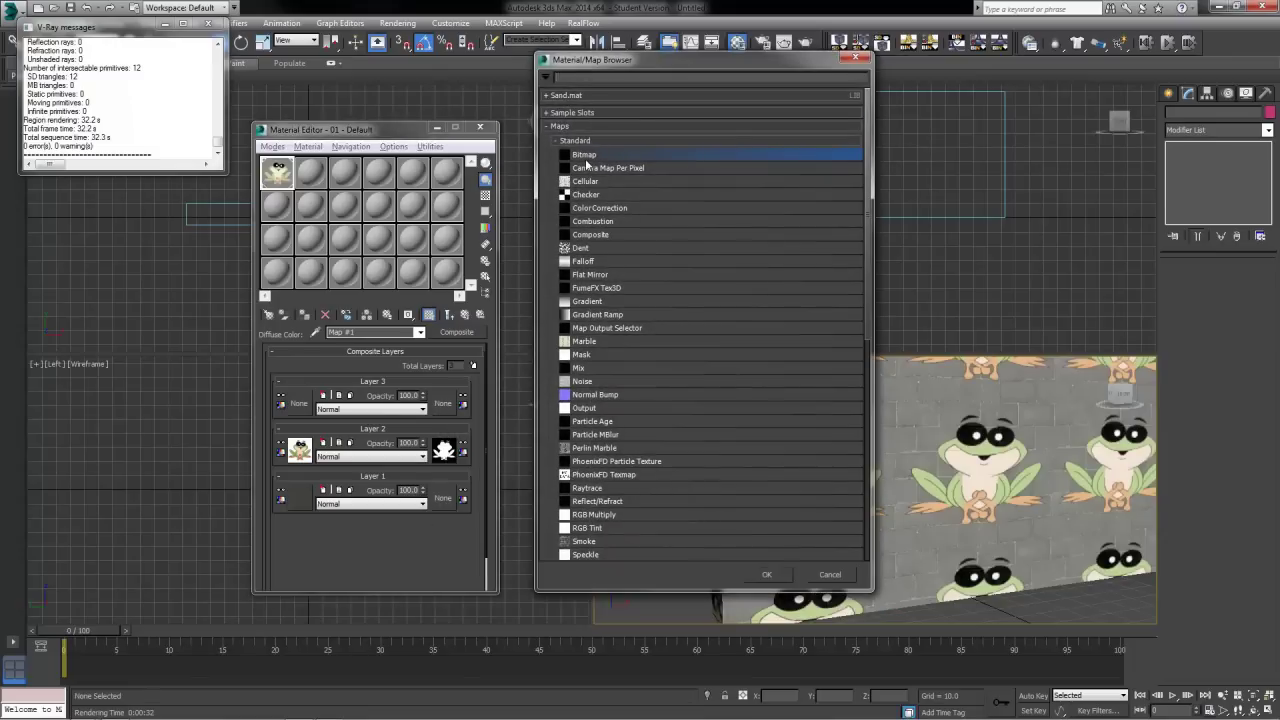
pyautogui.doubleClick(586, 157)
pyautogui.click(330, 210)
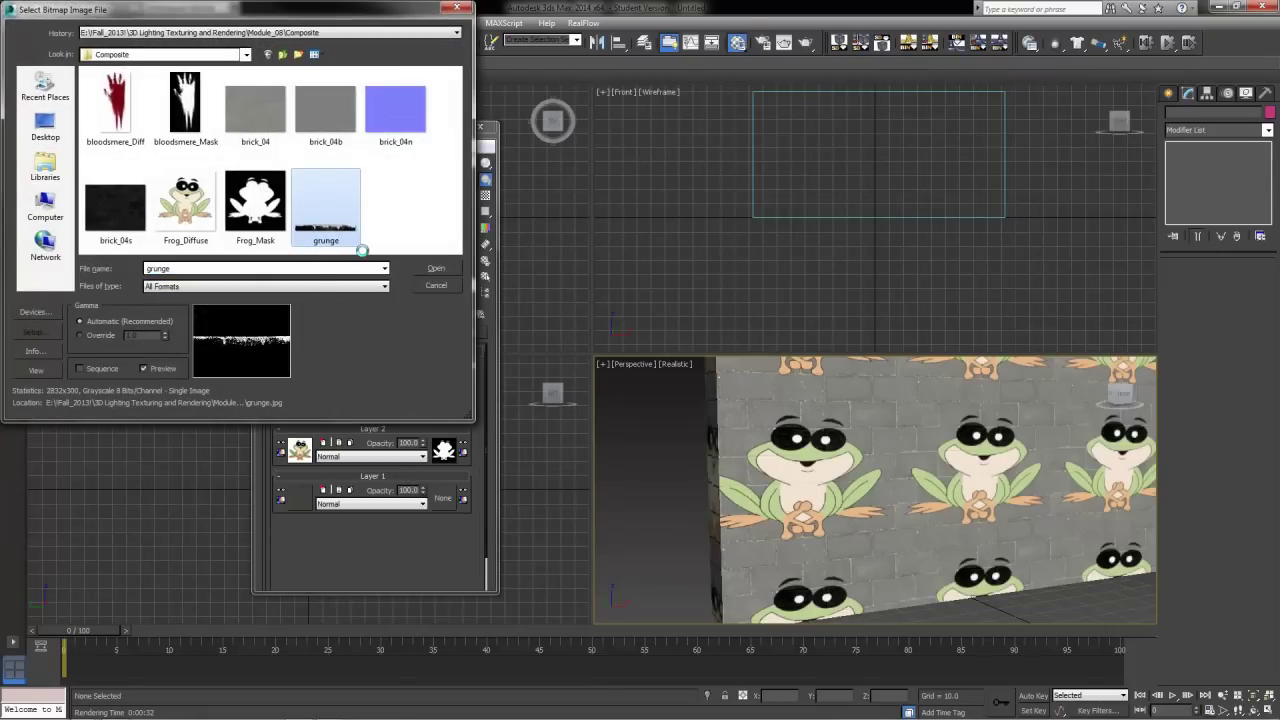
pyautogui.rightClick(334, 201)
pyautogui.click(380, 228)
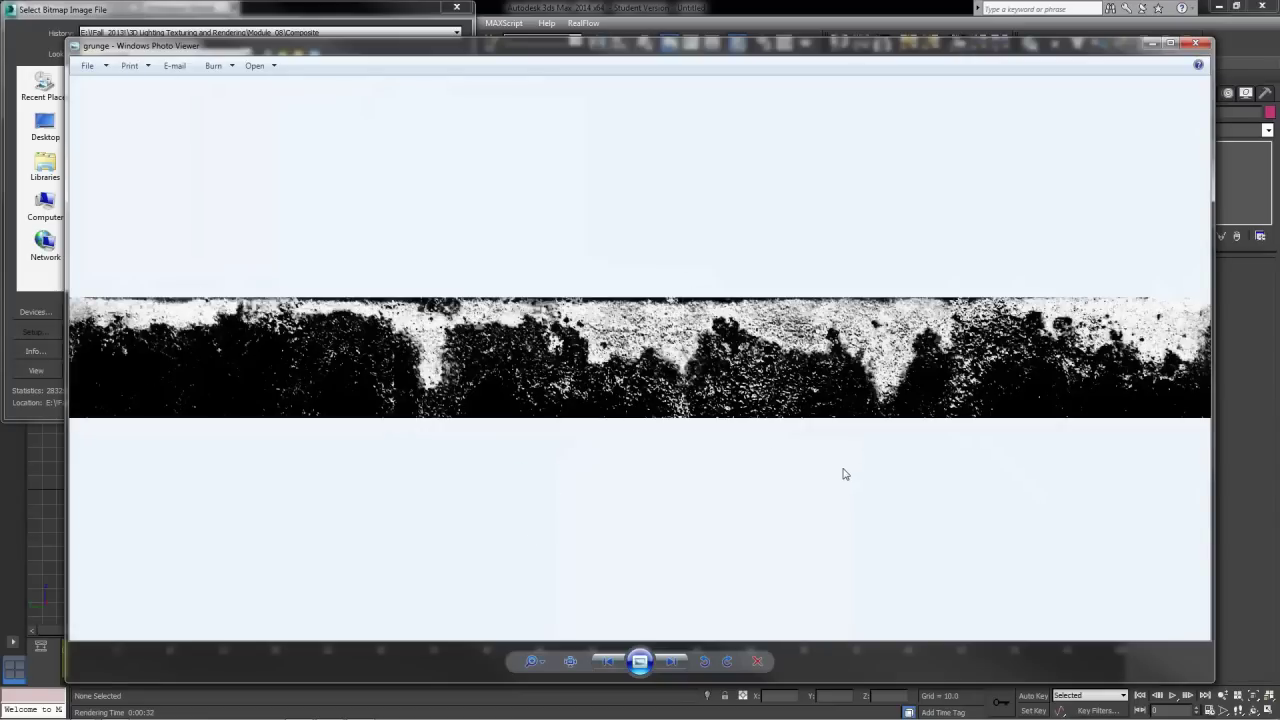
pyautogui.click(1195, 43)
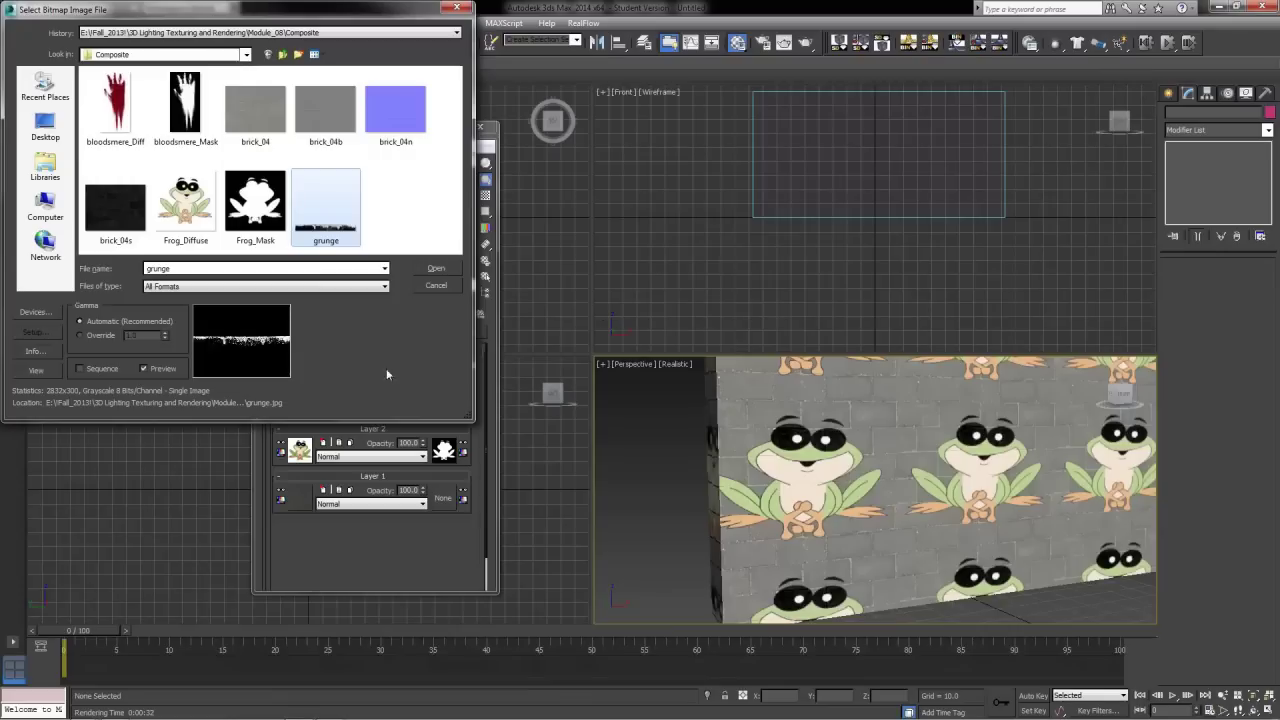
pyautogui.click(448, 269)
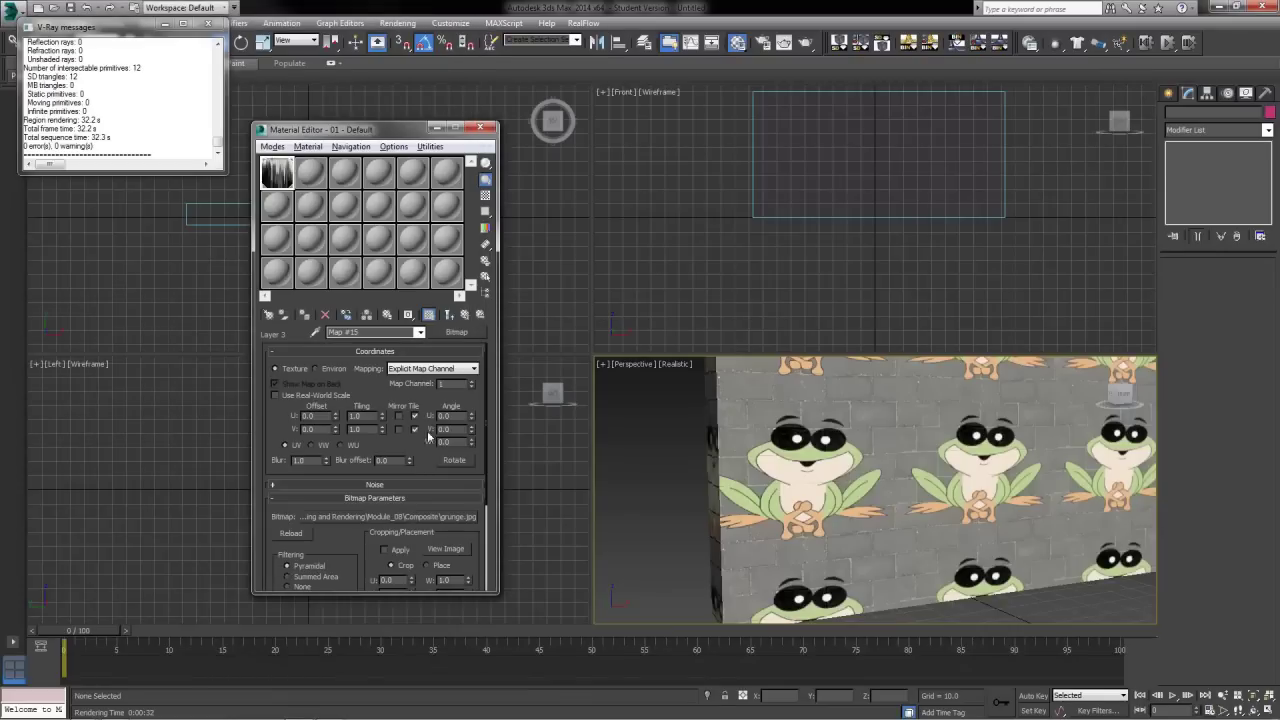
pyautogui.click(472, 381)
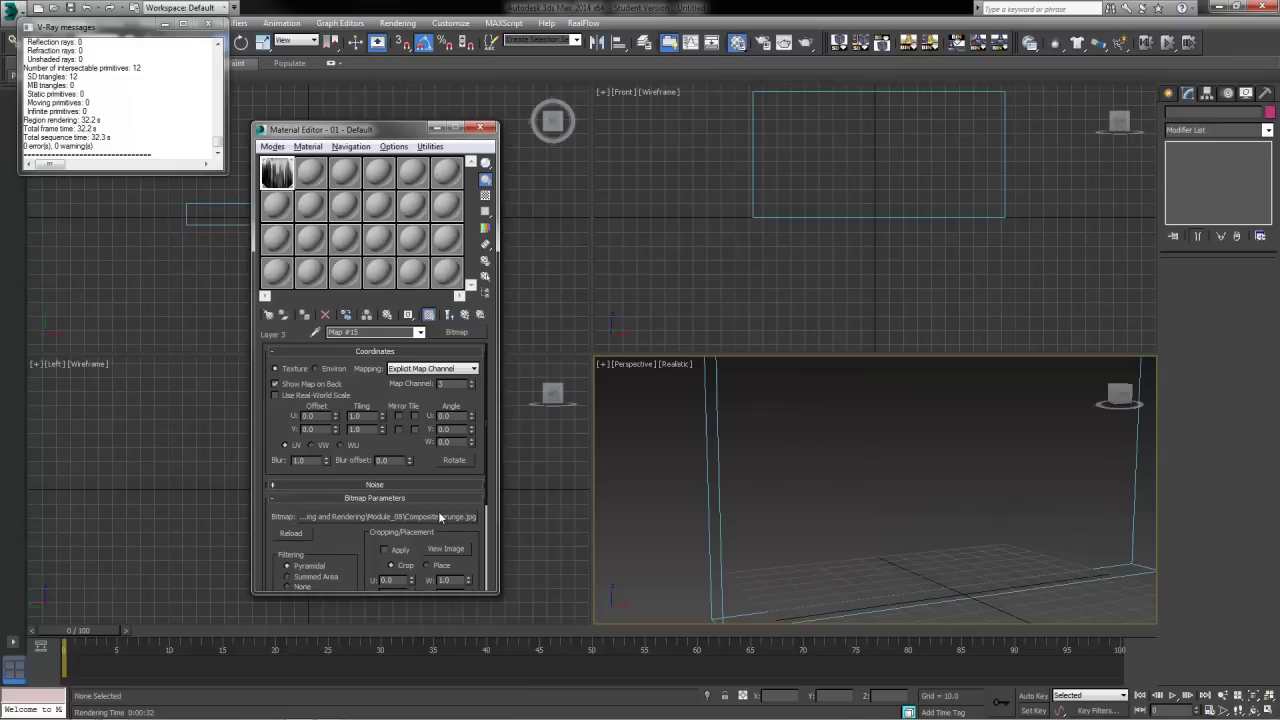
pyautogui.click(431, 318)
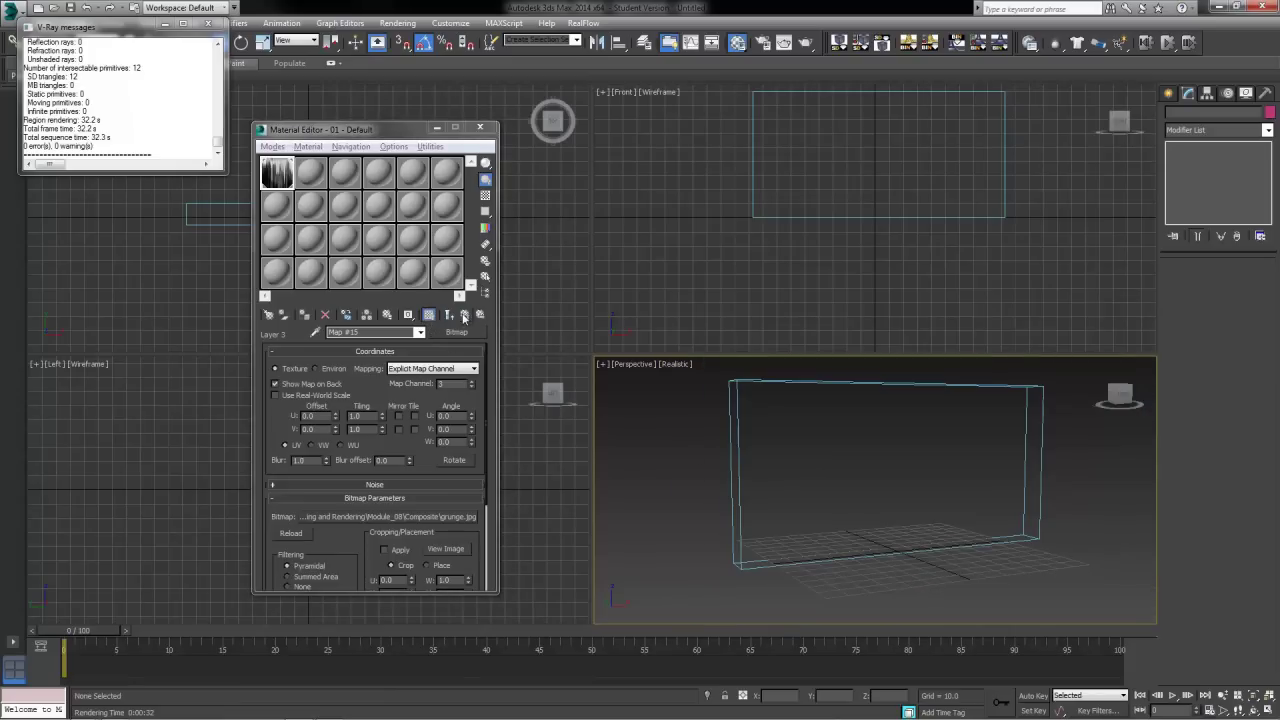
# Return to the base material, display it shaded in the viewport, and select the wall box to inspect its texture.
pyautogui.click(466, 315)
pyautogui.click(467, 318)
pyautogui.click(431, 317)
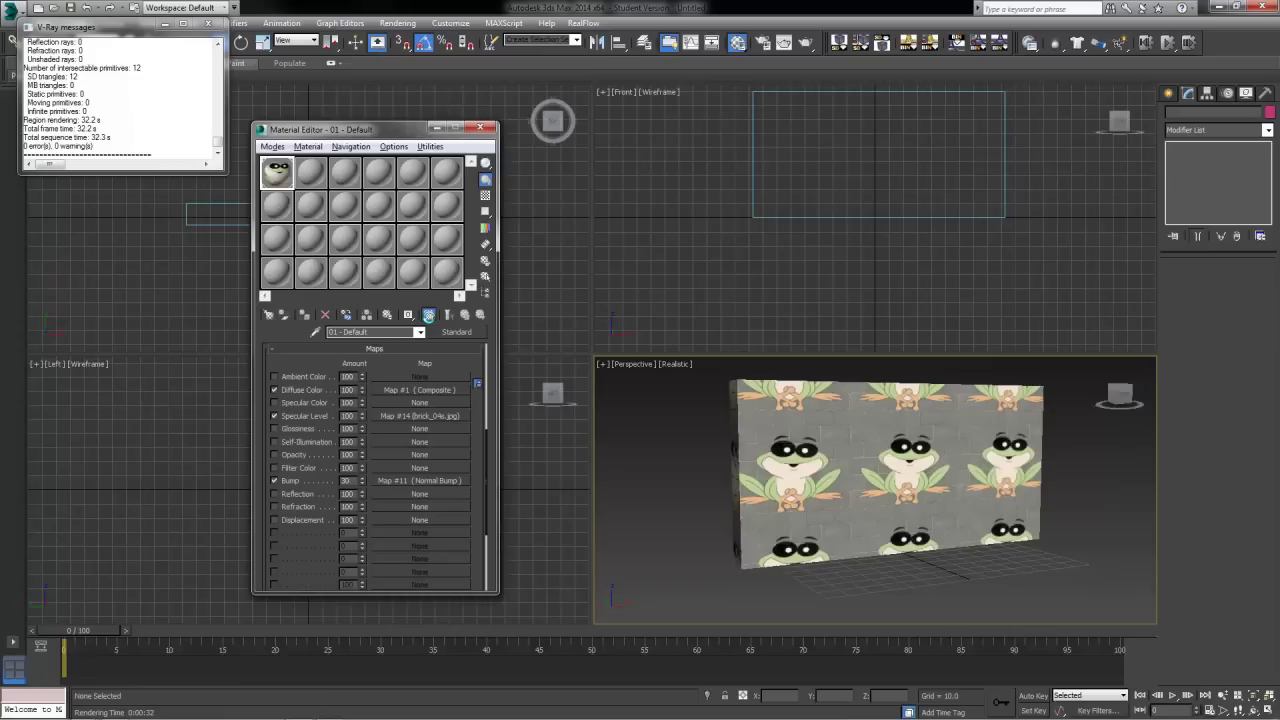
pyautogui.click(430, 320)
pyautogui.click(433, 316)
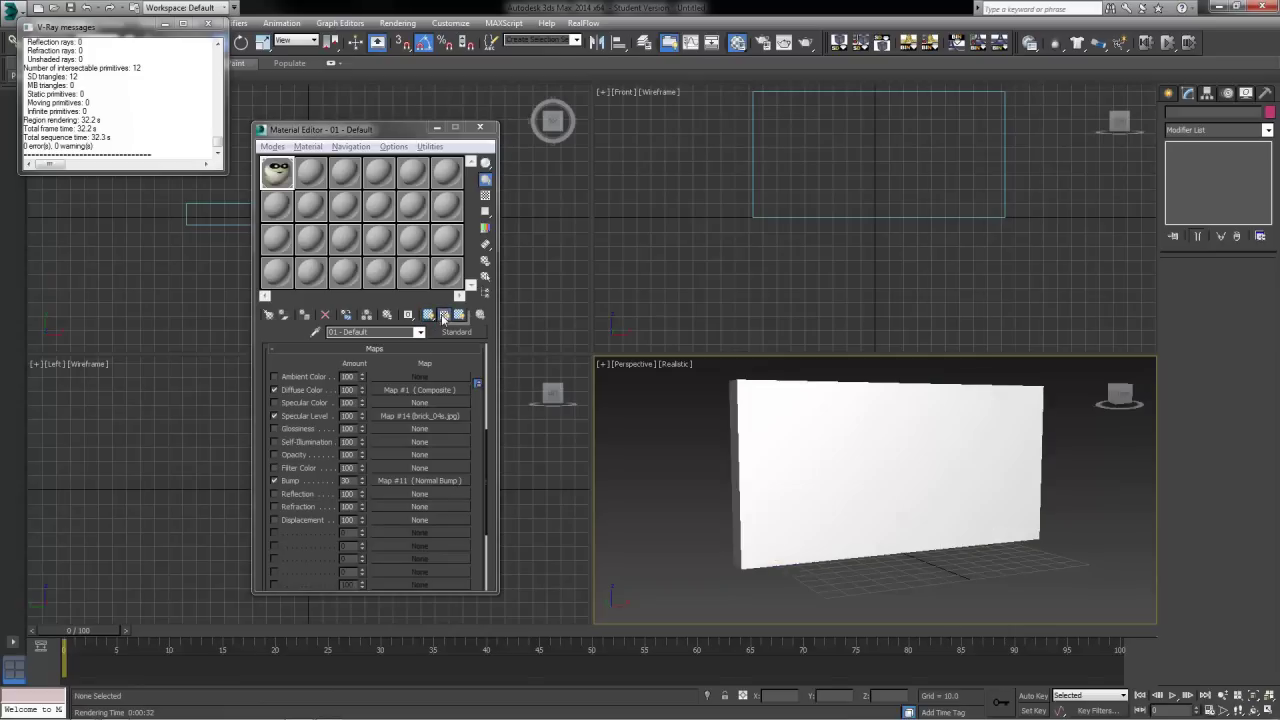
pyautogui.click(750, 440)
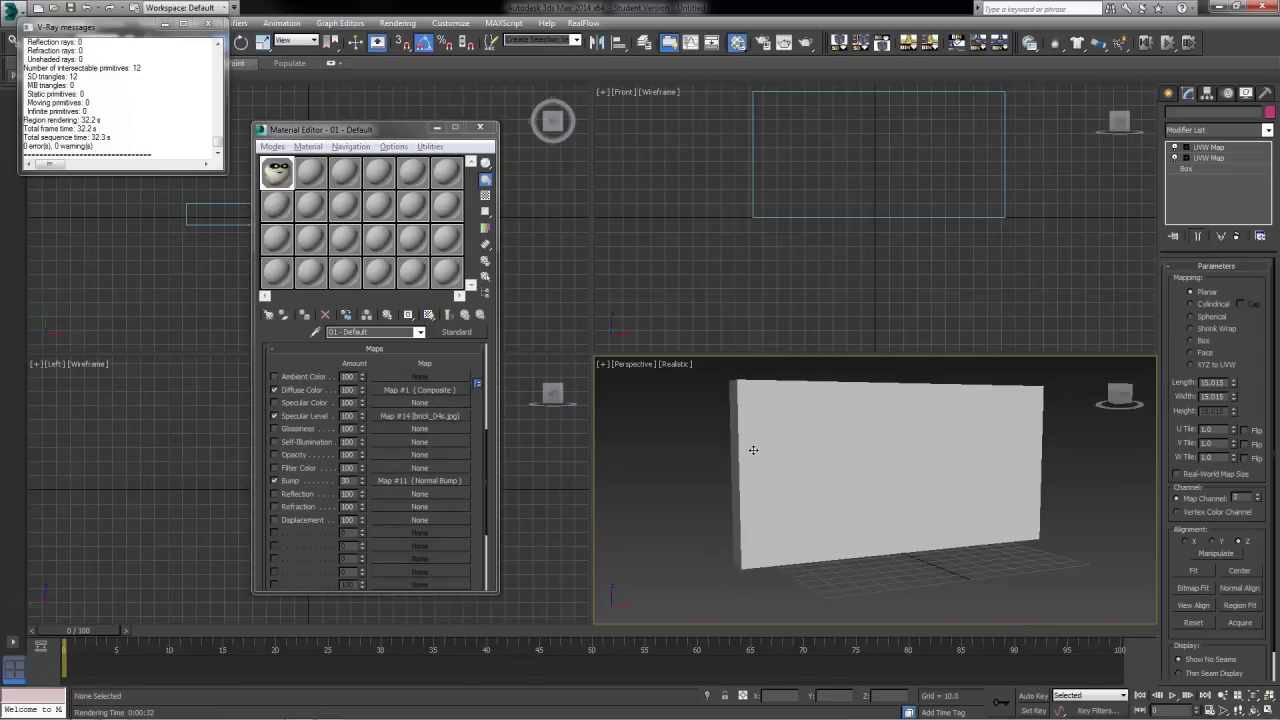
pyautogui.click(431, 316)
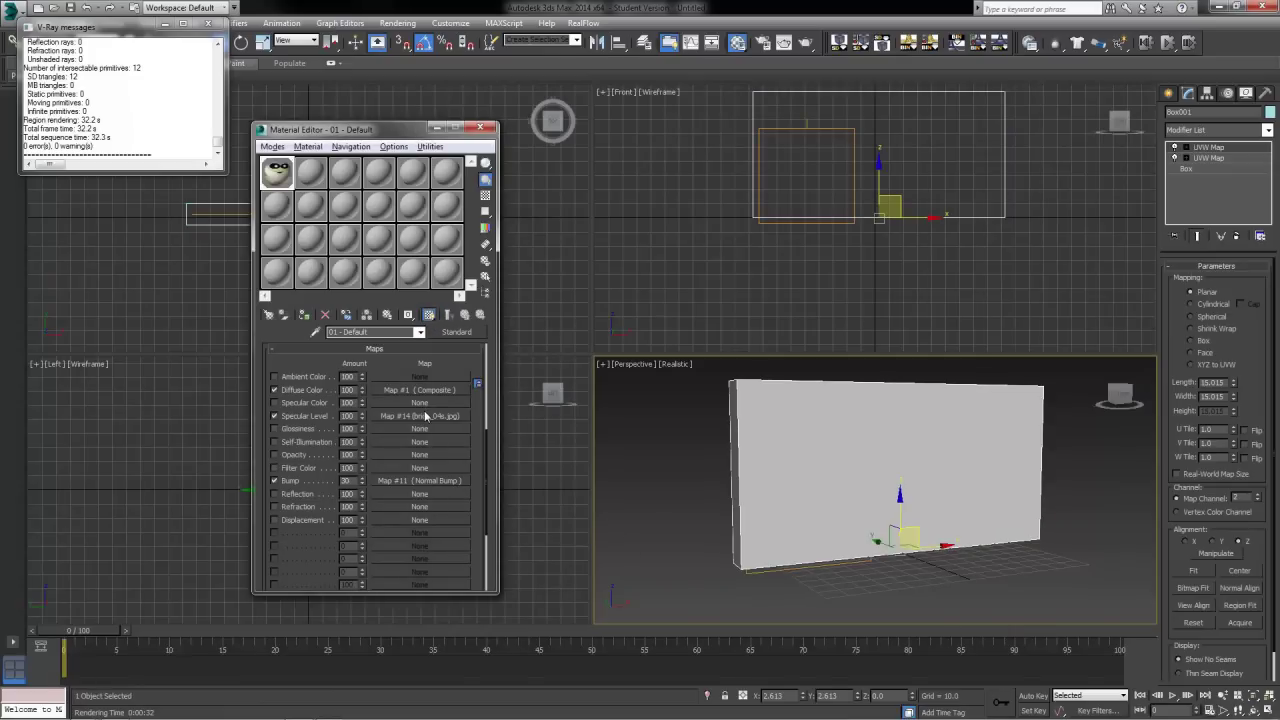
pyautogui.scroll(5, 768, 495)
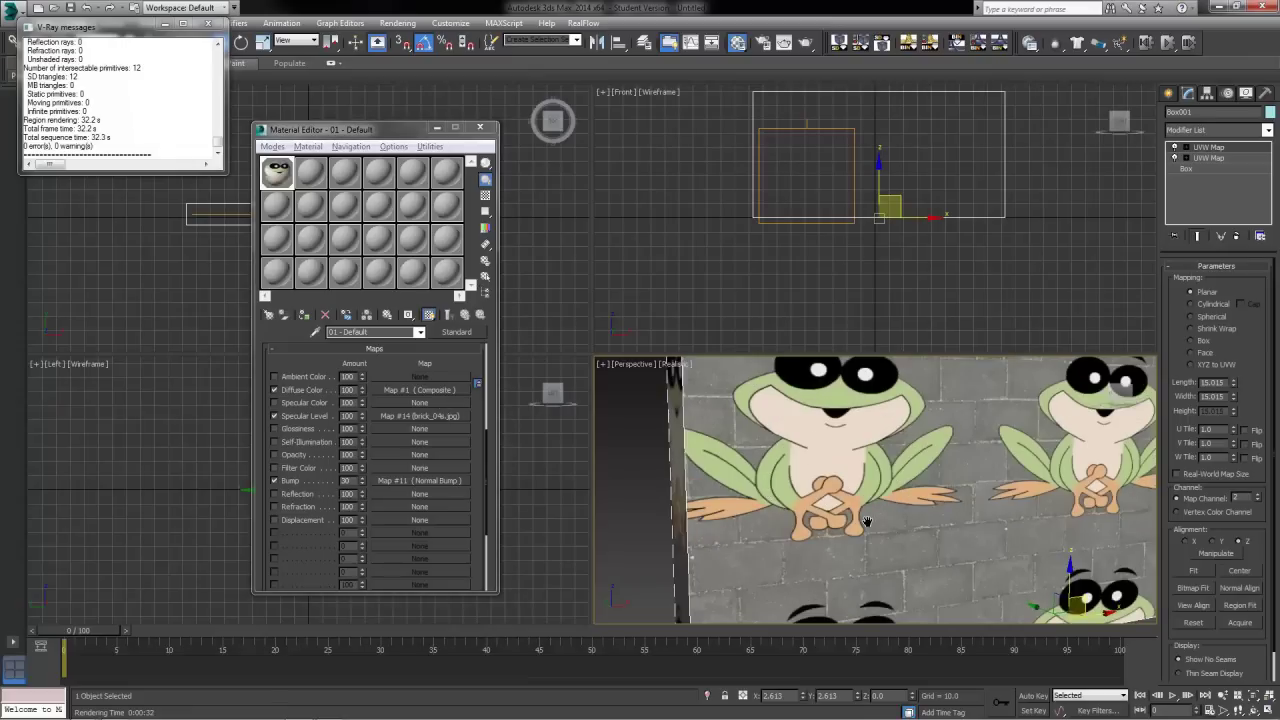
pyautogui.scroll(-5, 790, 556)
# Reopen Layer 3's grunge mask in the diffuse Composite and display only that map in the viewport.
pyautogui.click(434, 393)
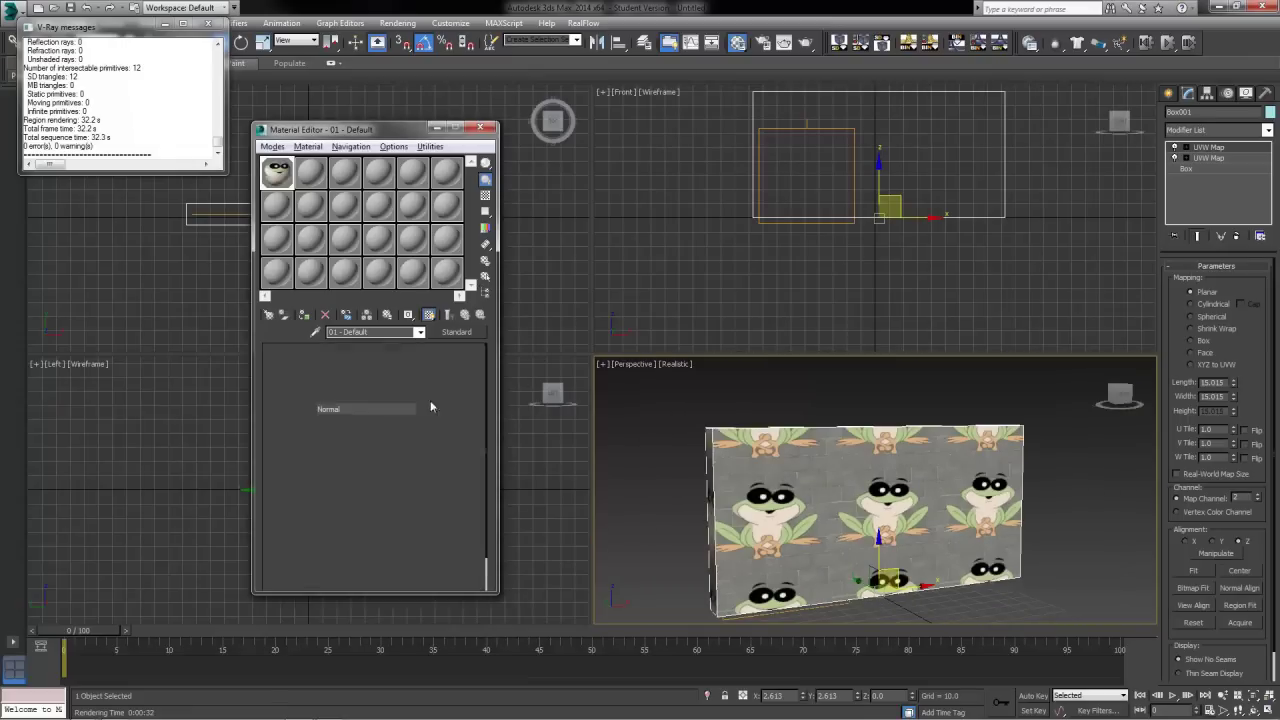
pyautogui.click(456, 413)
pyautogui.click(429, 314)
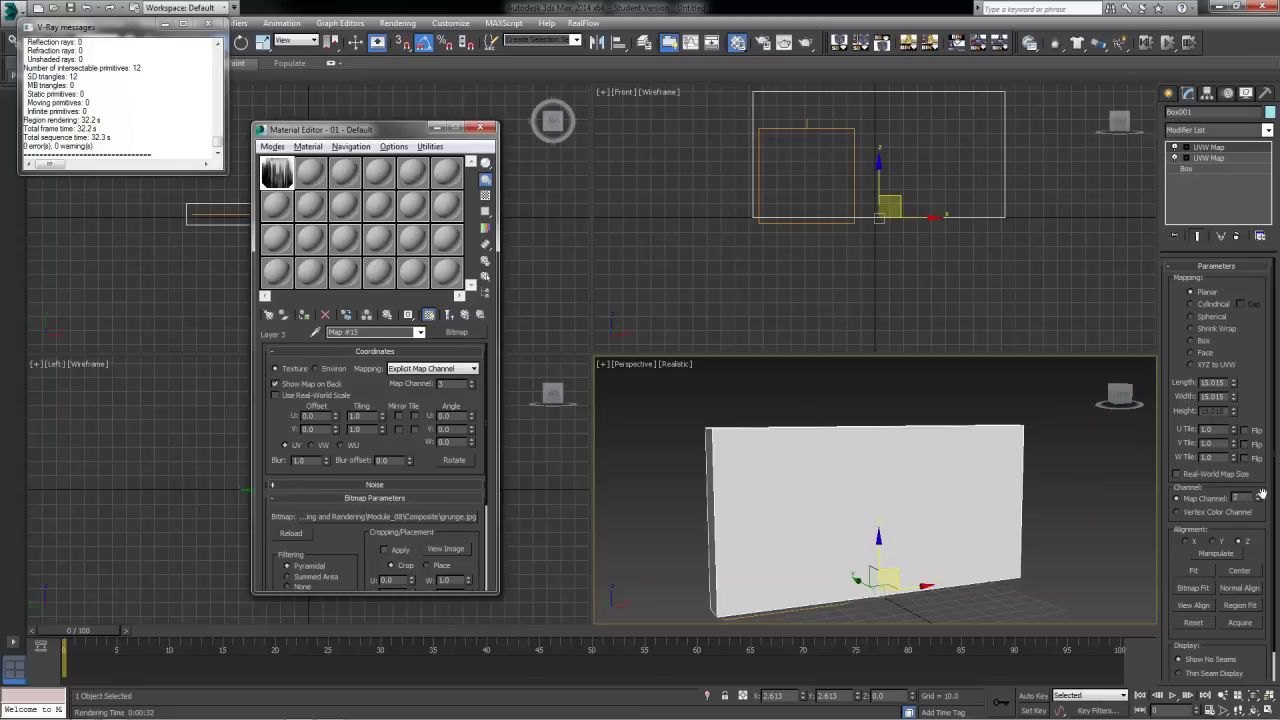
# Add a third UVW Map modifier to the wall box and set its map channel to 3.
pyautogui.click(1266, 130)
pyautogui.scroll(-15, 1253, 531)
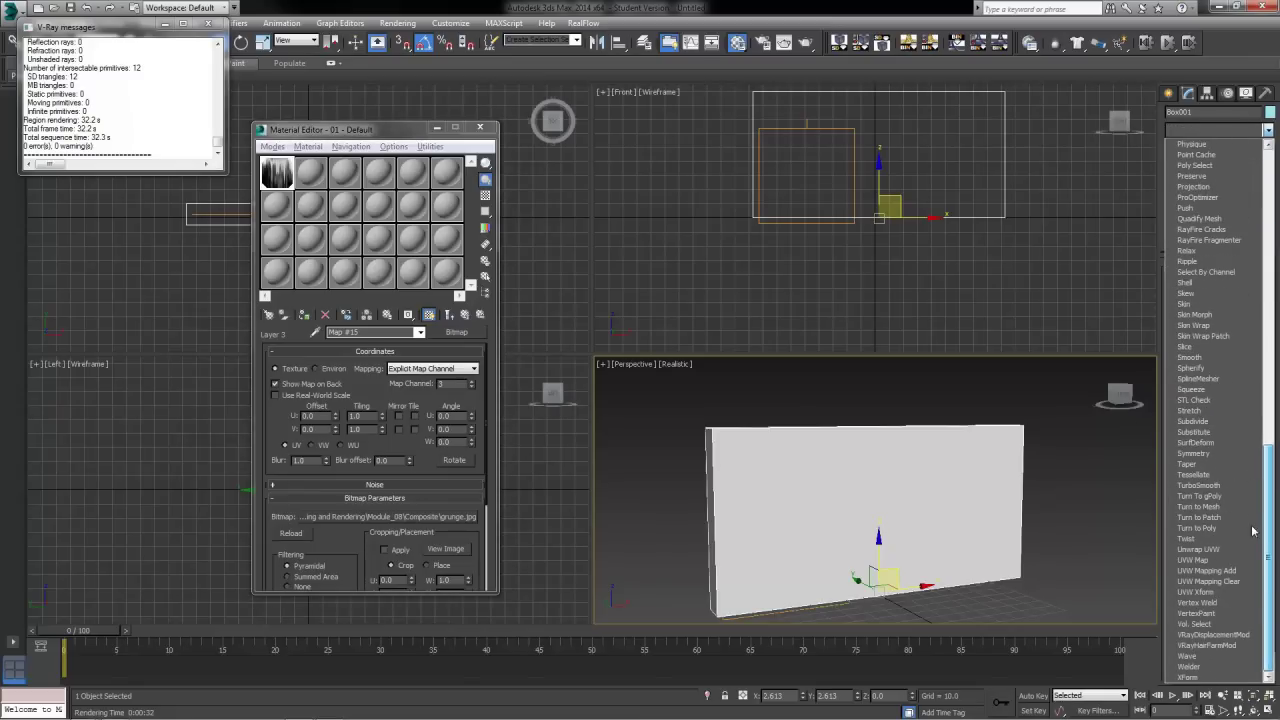
pyautogui.click(1200, 561)
pyautogui.doubleClick(1258, 495)
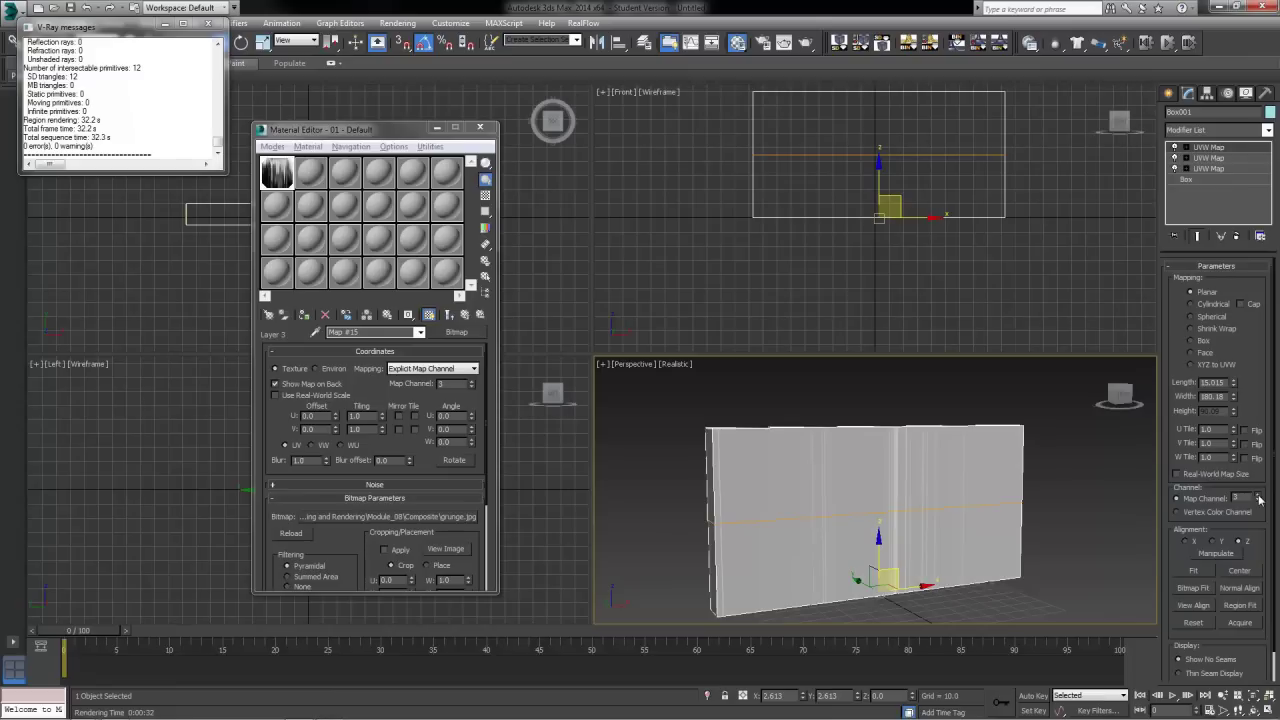
# Rotate the new UVW Map gizmo upright to face the wall's front and bitmap-fit it to the grunge image.
pyautogui.click(1183, 148)
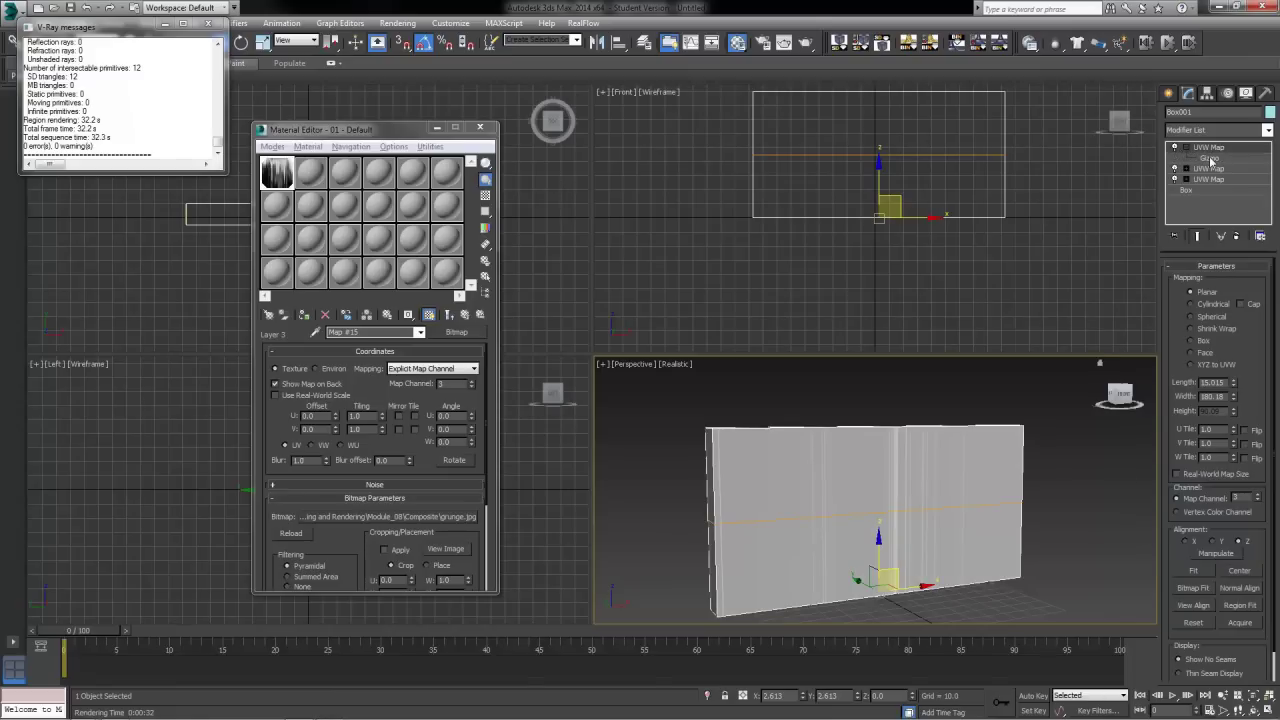
pyautogui.click(1208, 158)
pyautogui.click(242, 43)
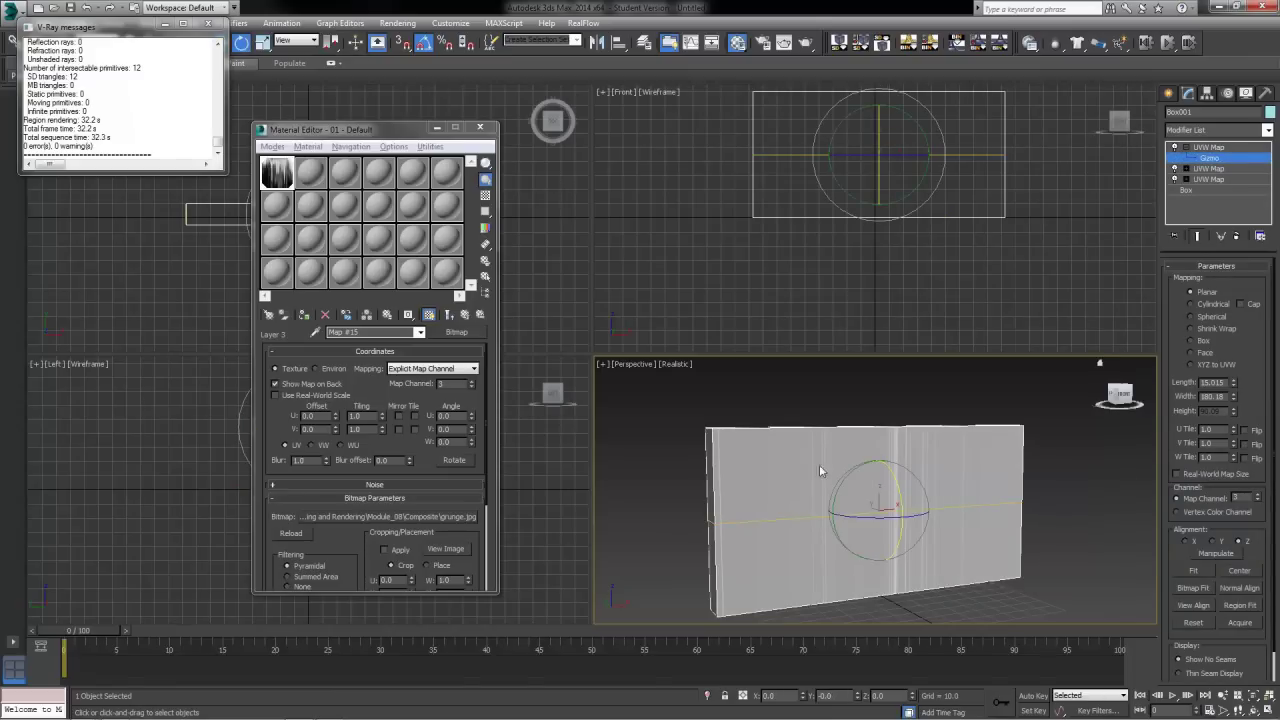
pyautogui.moveTo(902, 489); pyautogui.dragTo(904, 612)
pyautogui.click(1193, 588)
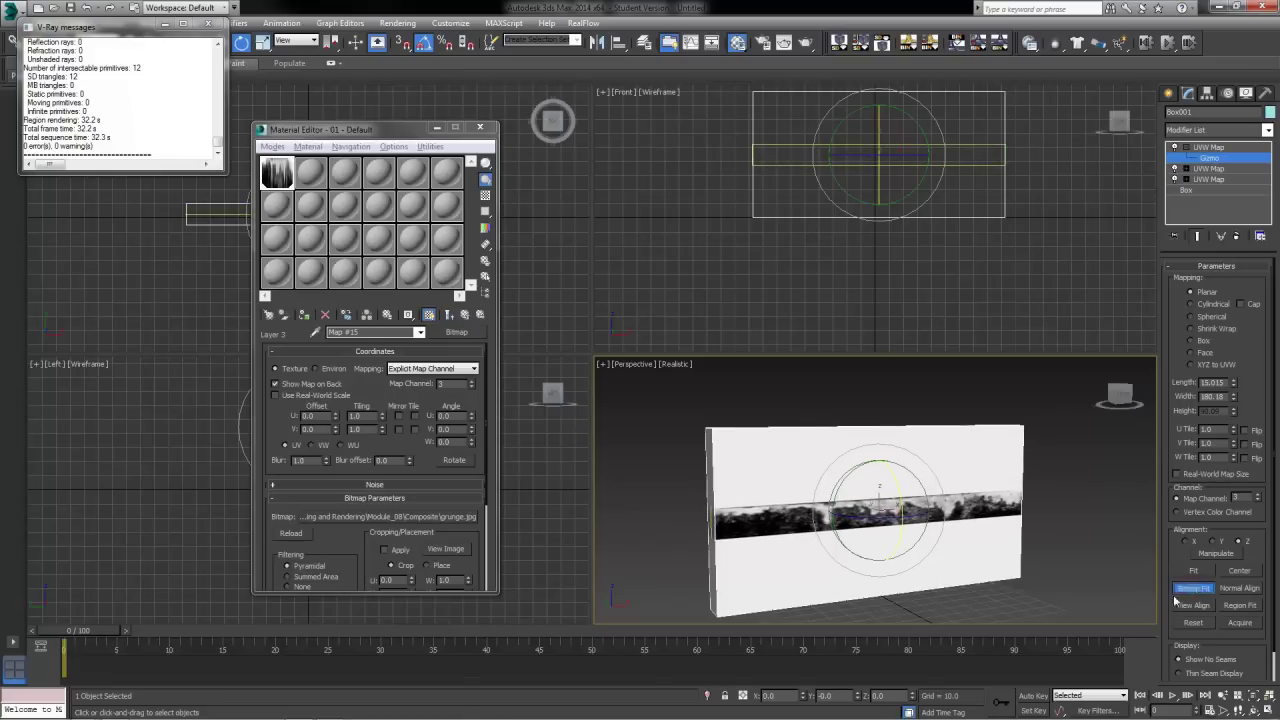
pyautogui.click(325, 224)
pyautogui.doubleClick(325, 224)
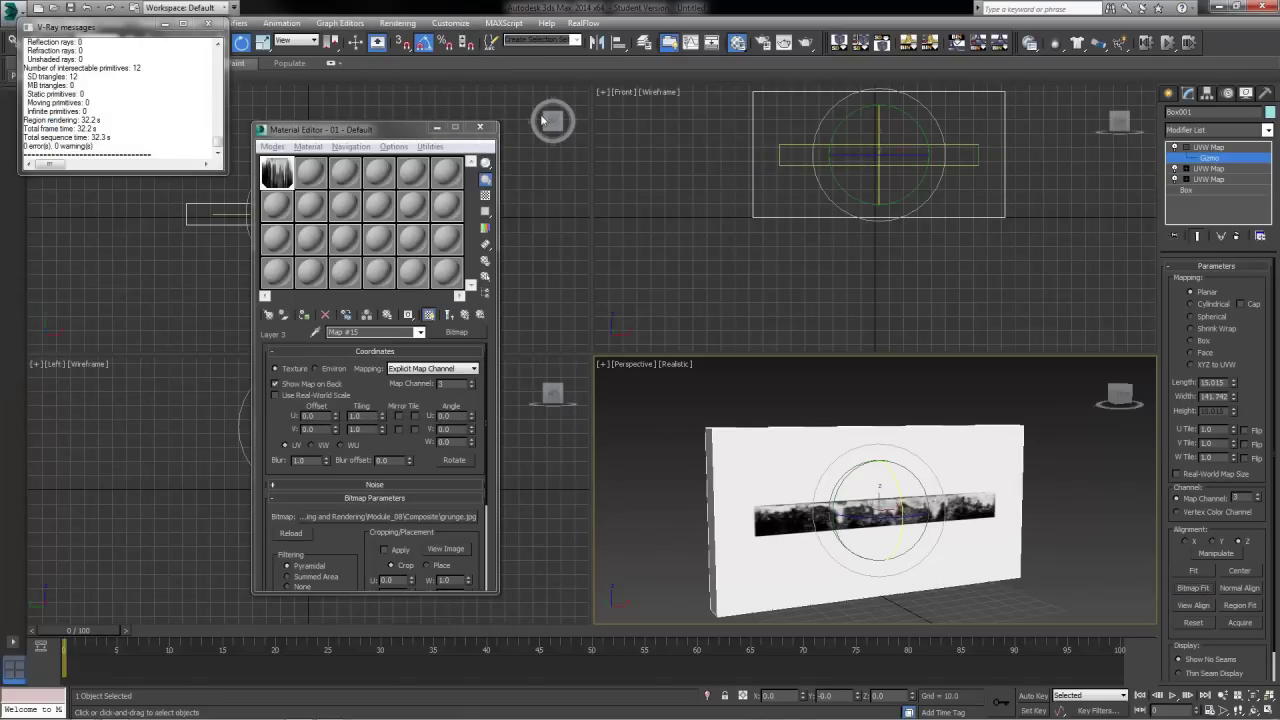
# Scale the grunge mapping gizmo to about 131% to span the wall, raise it to the wall's upper edge, and return to the Composite map.
pyautogui.press('r')
pyautogui.moveTo(884, 504); pyautogui.dragTo(902, 484)
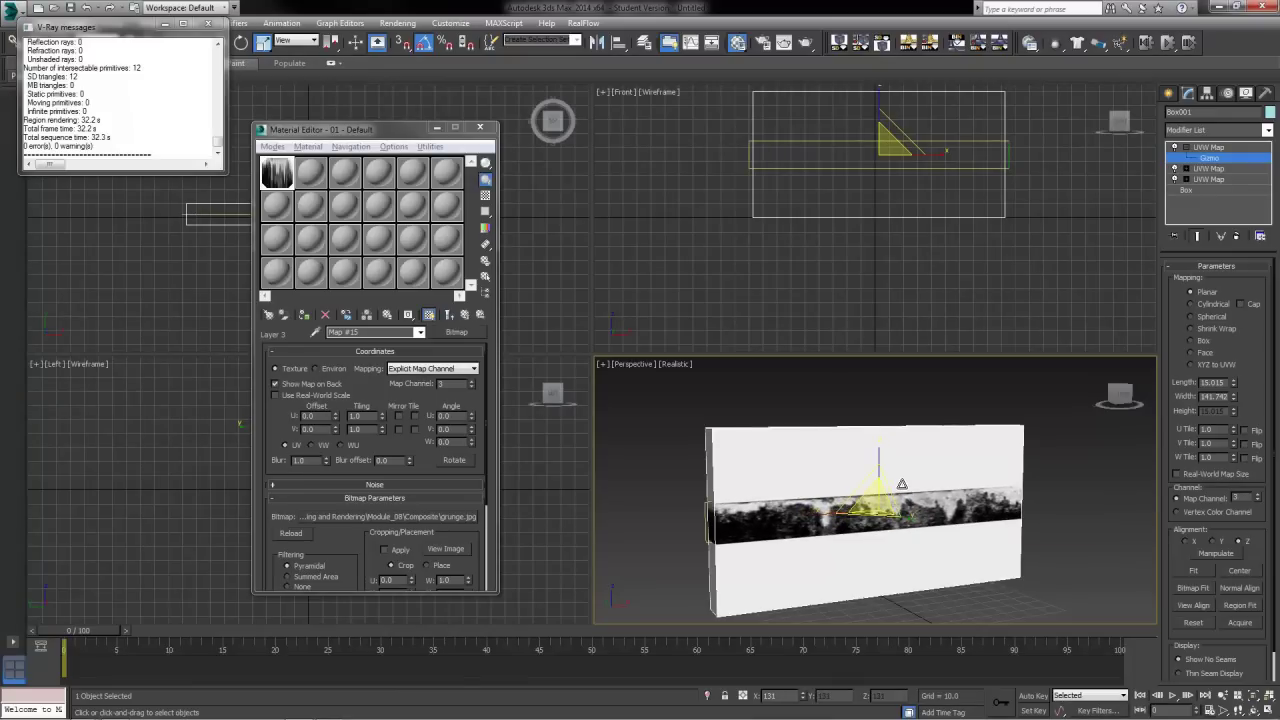
pyautogui.click(183, 25)
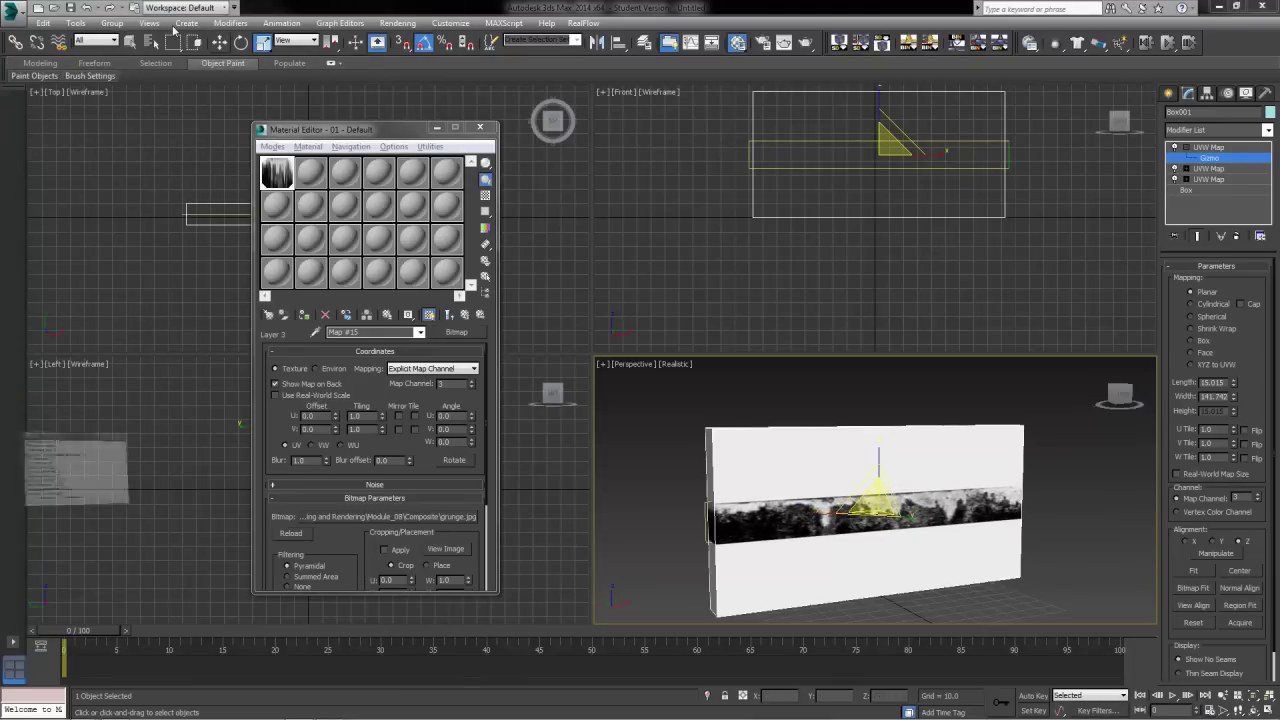
pyautogui.click(219, 42)
pyautogui.moveTo(879, 470); pyautogui.dragTo(894, 413)
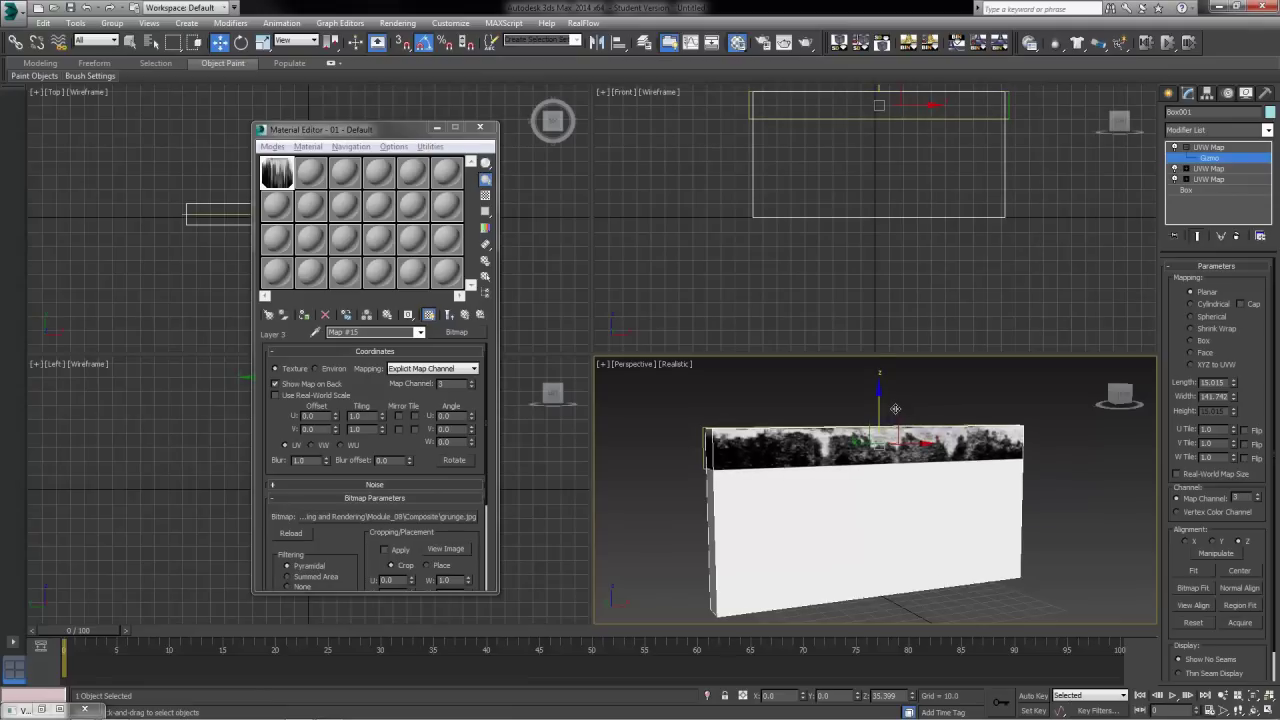
pyautogui.click(1220, 148)
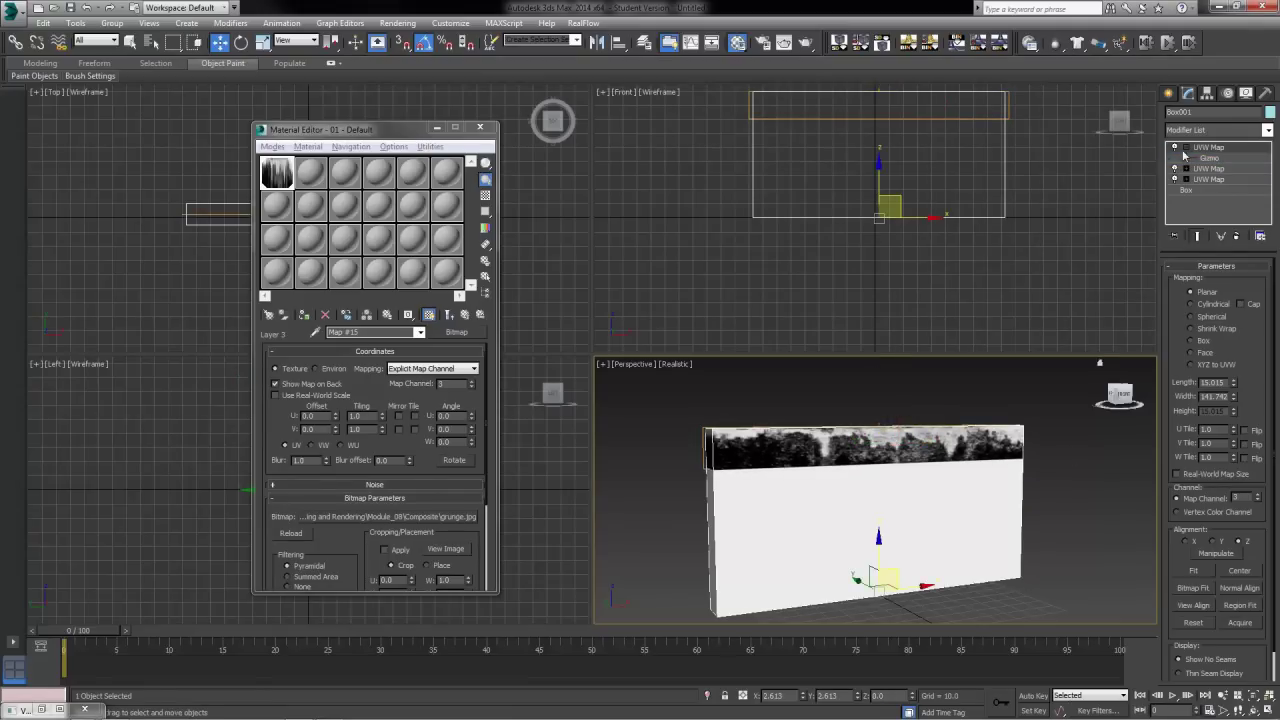
pyautogui.click(464, 314)
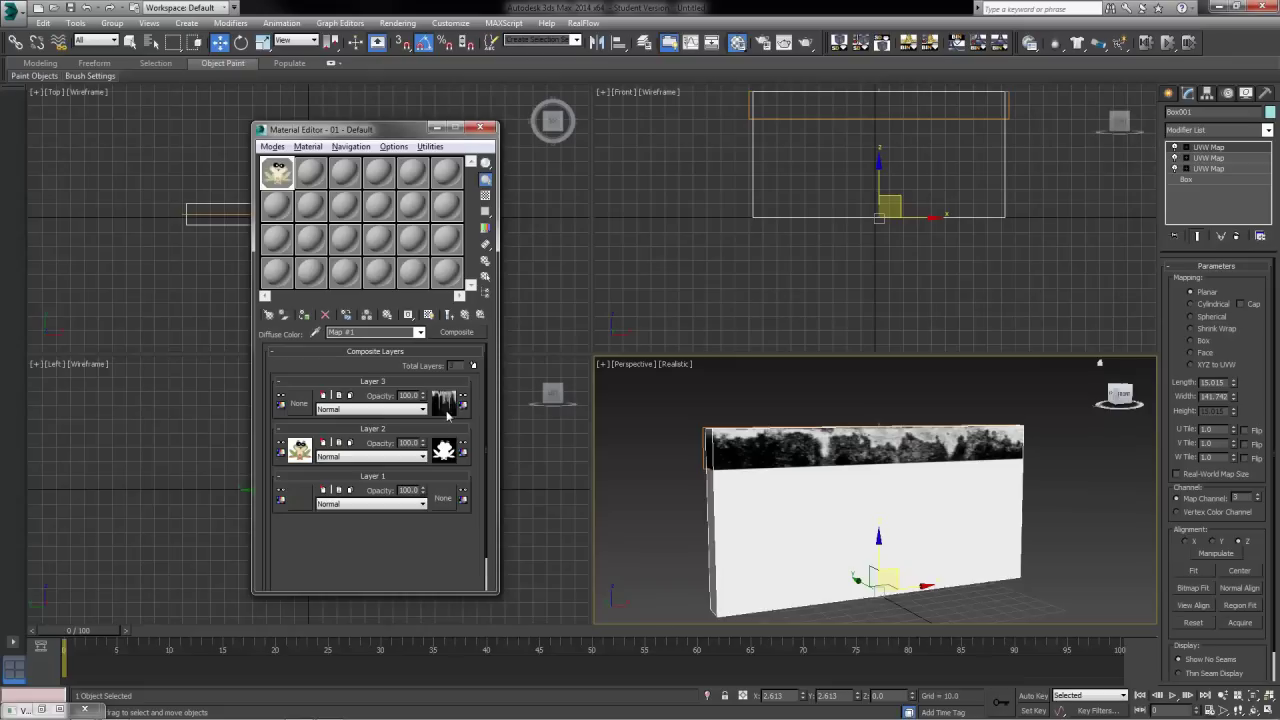
pyautogui.moveTo(447, 415); pyautogui.dragTo(305, 405)
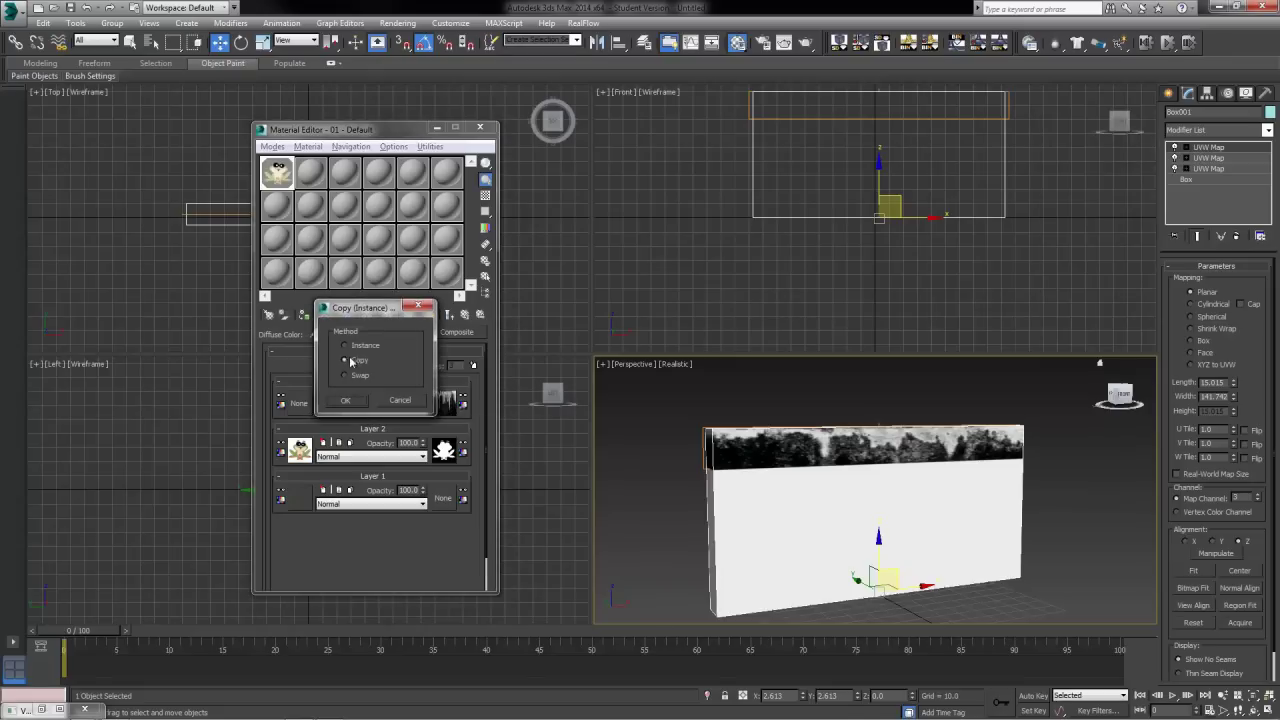
pyautogui.click(345, 400)
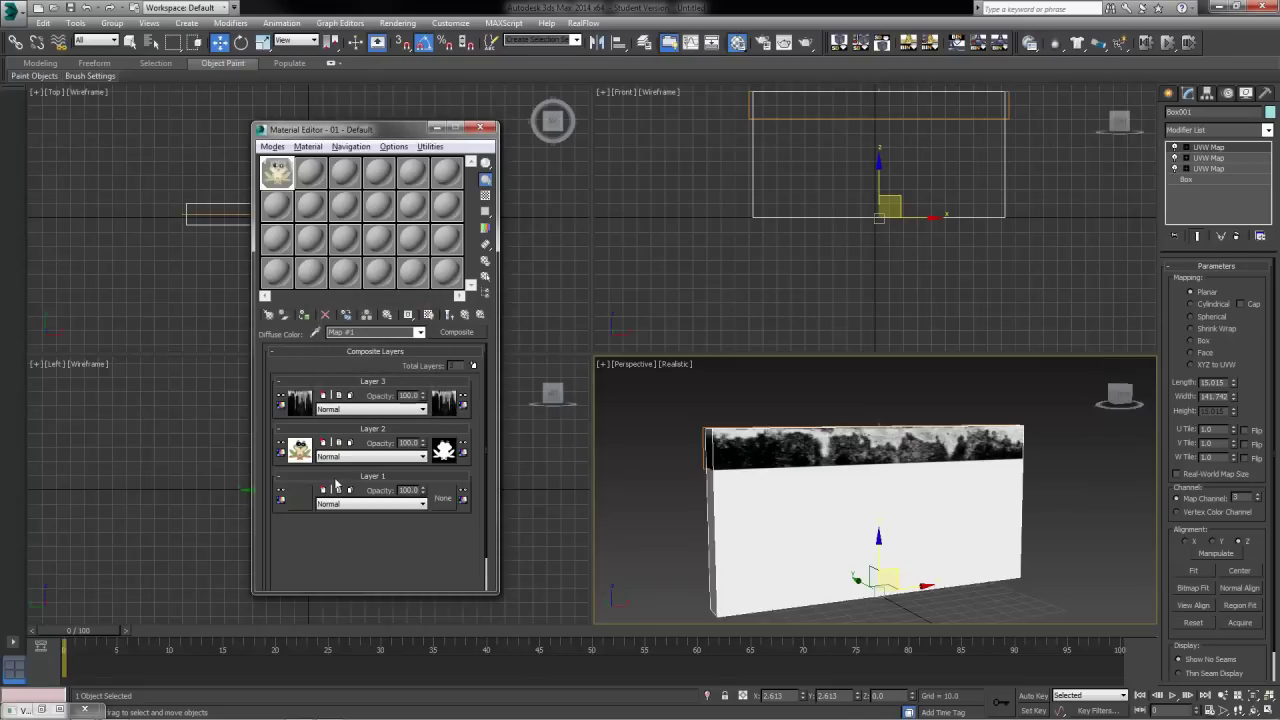
pyautogui.click(300, 403)
pyautogui.click(465, 314)
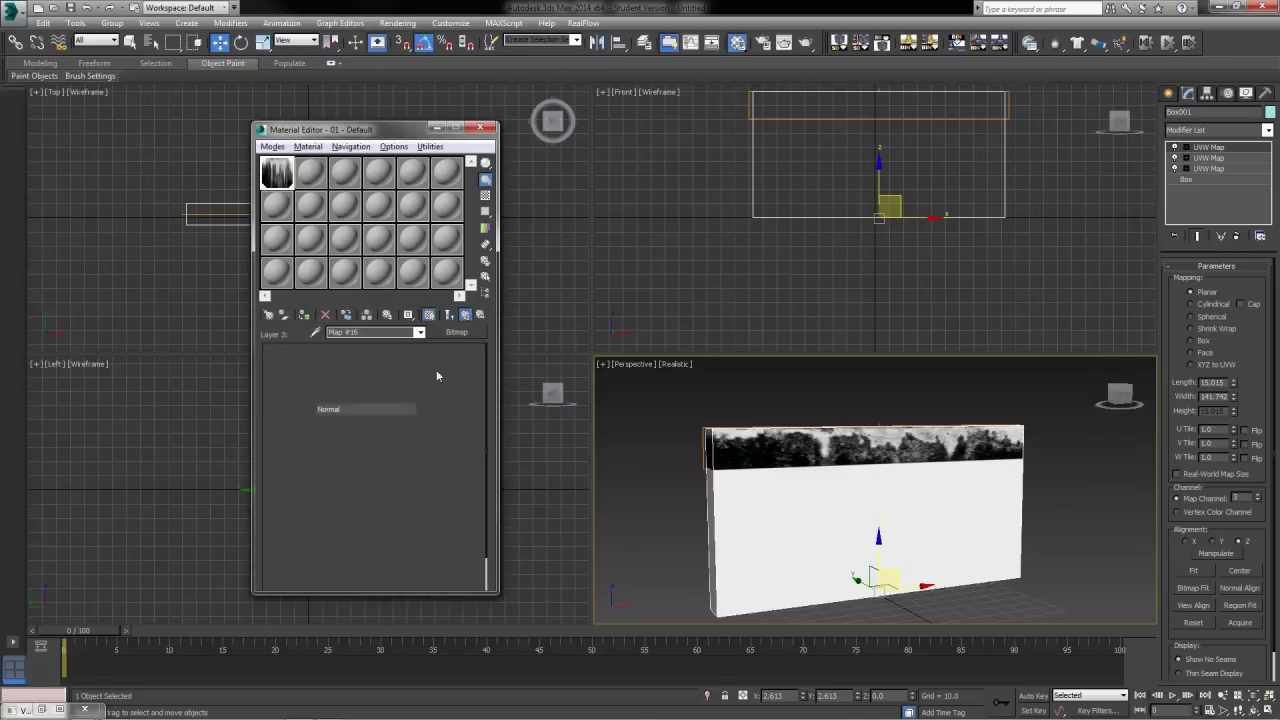
pyautogui.rightClick(295, 408)
pyautogui.click(318, 462)
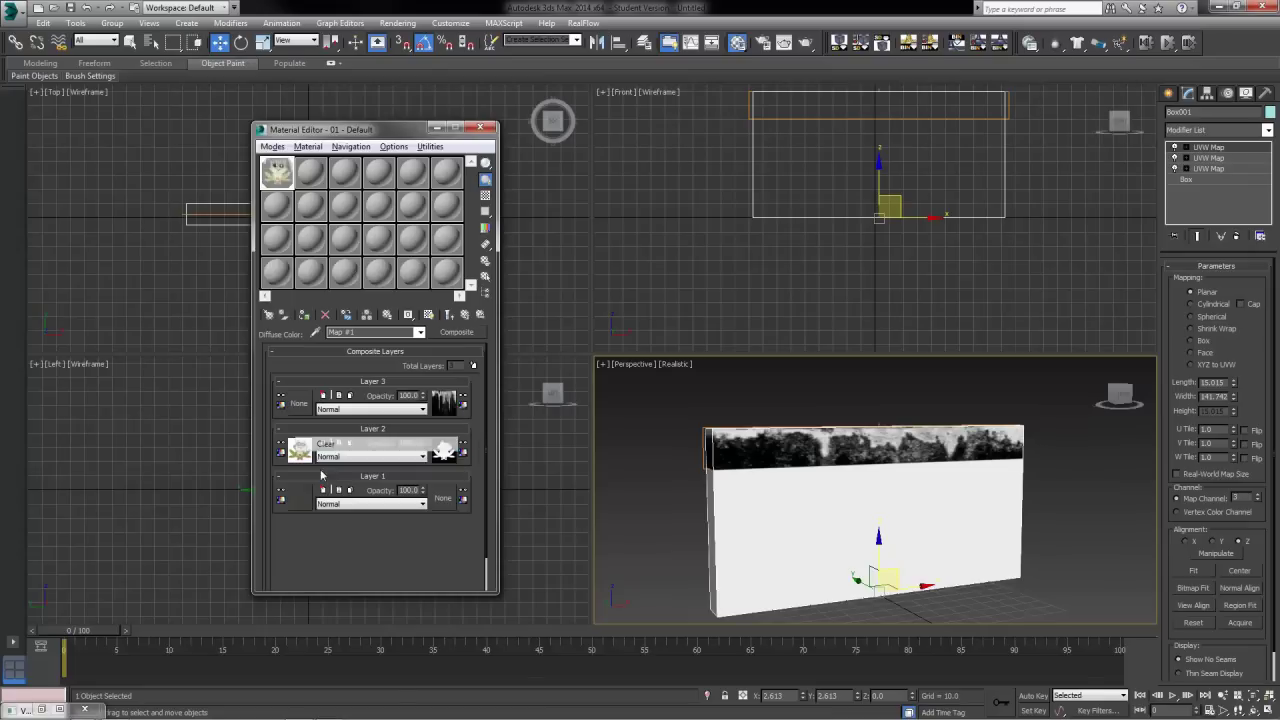
pyautogui.click(300, 404)
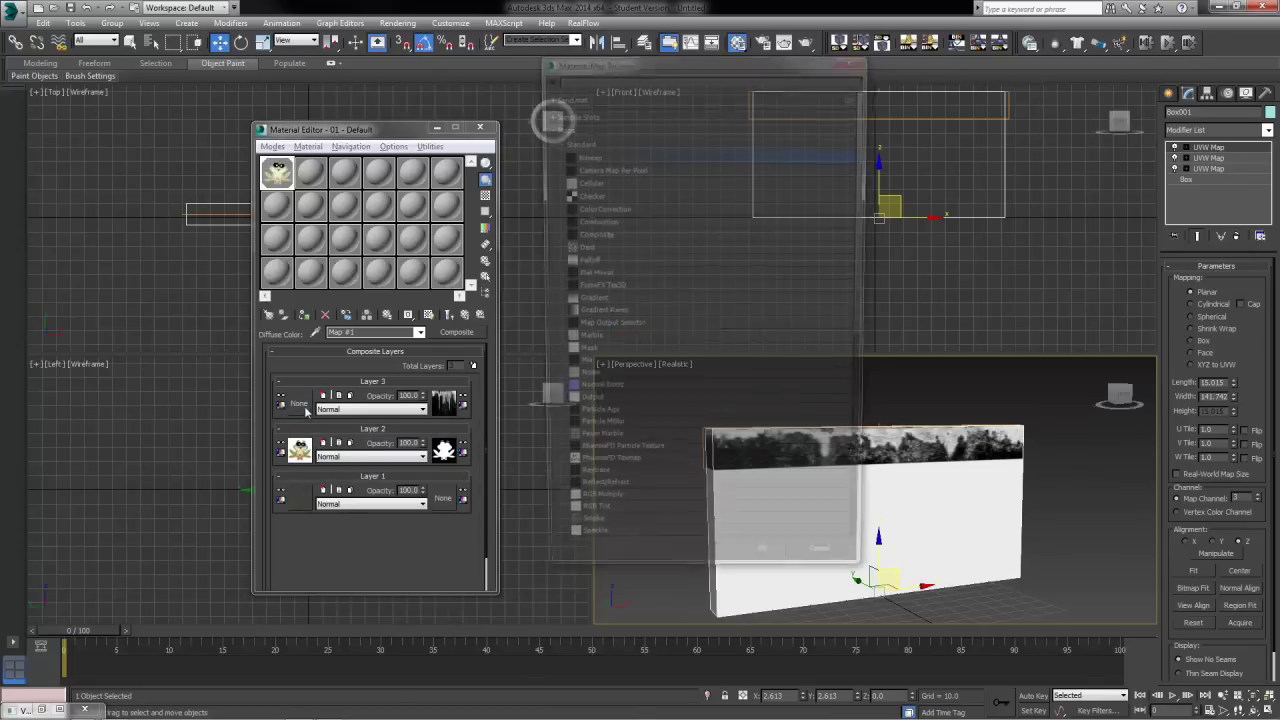
pyautogui.doubleClick(598, 155)
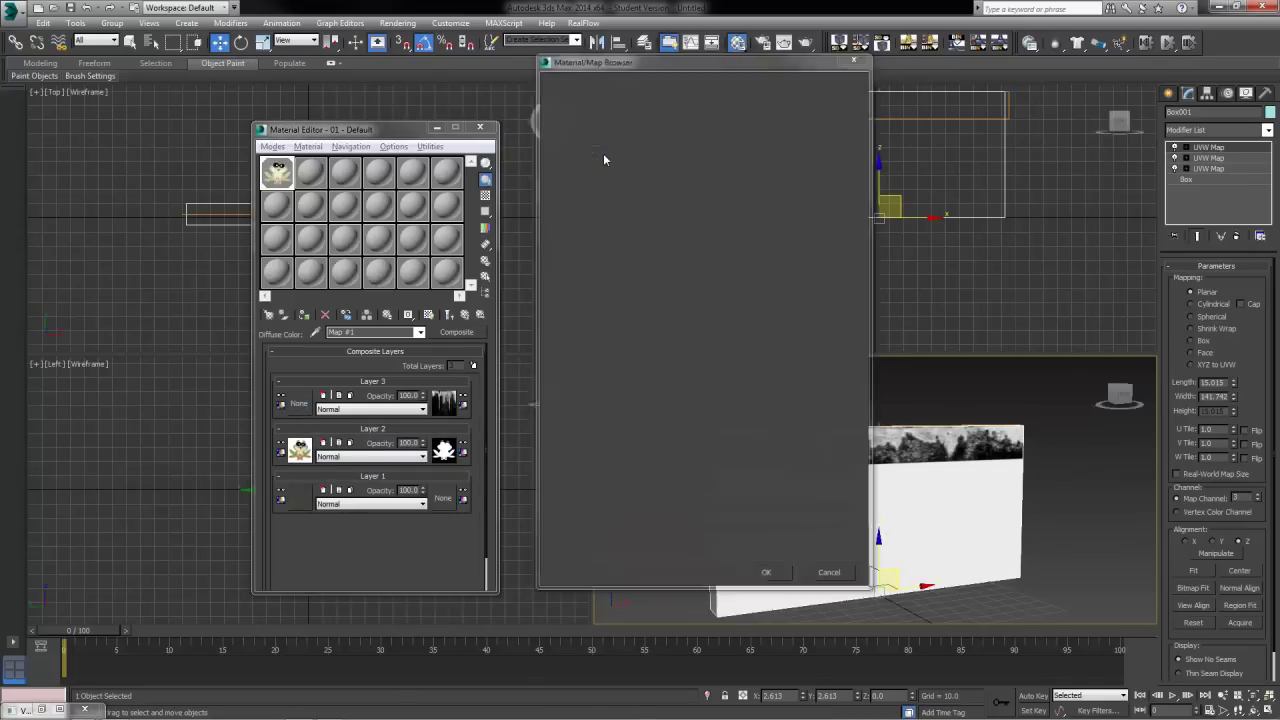
pyautogui.click(322, 210)
pyautogui.click(430, 267)
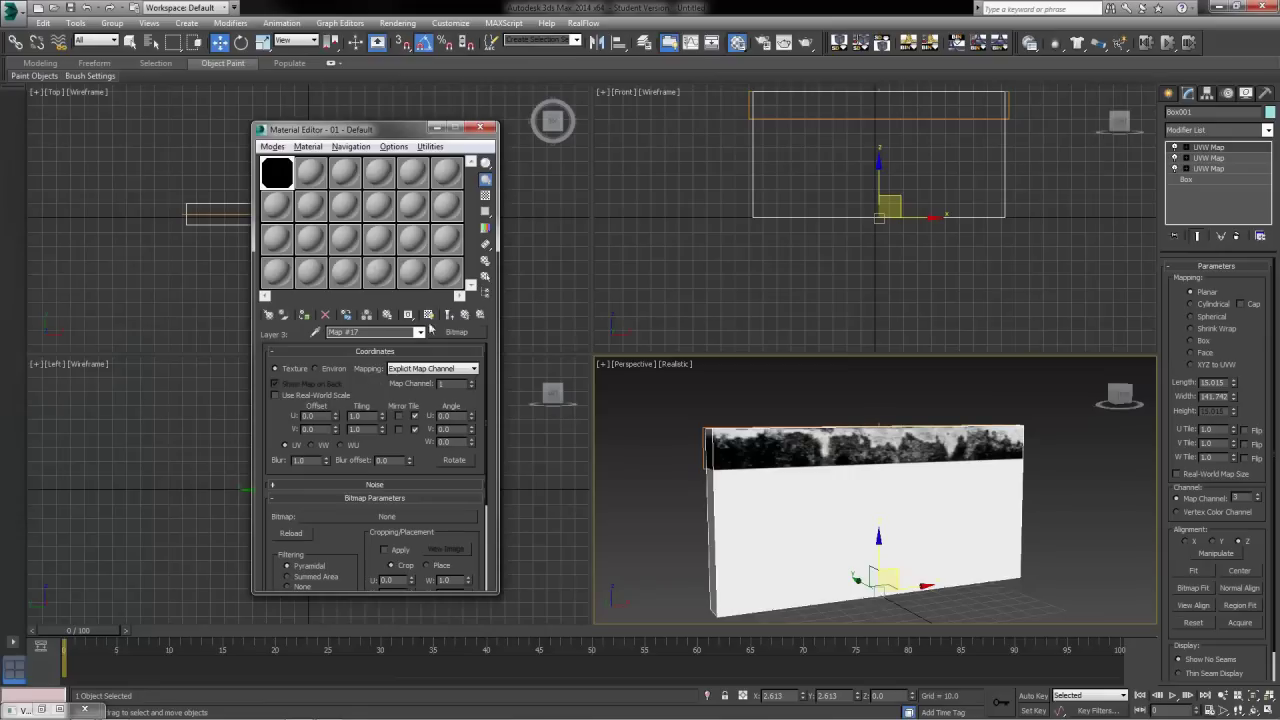
pyautogui.click(464, 314)
pyautogui.rightClick(308, 405)
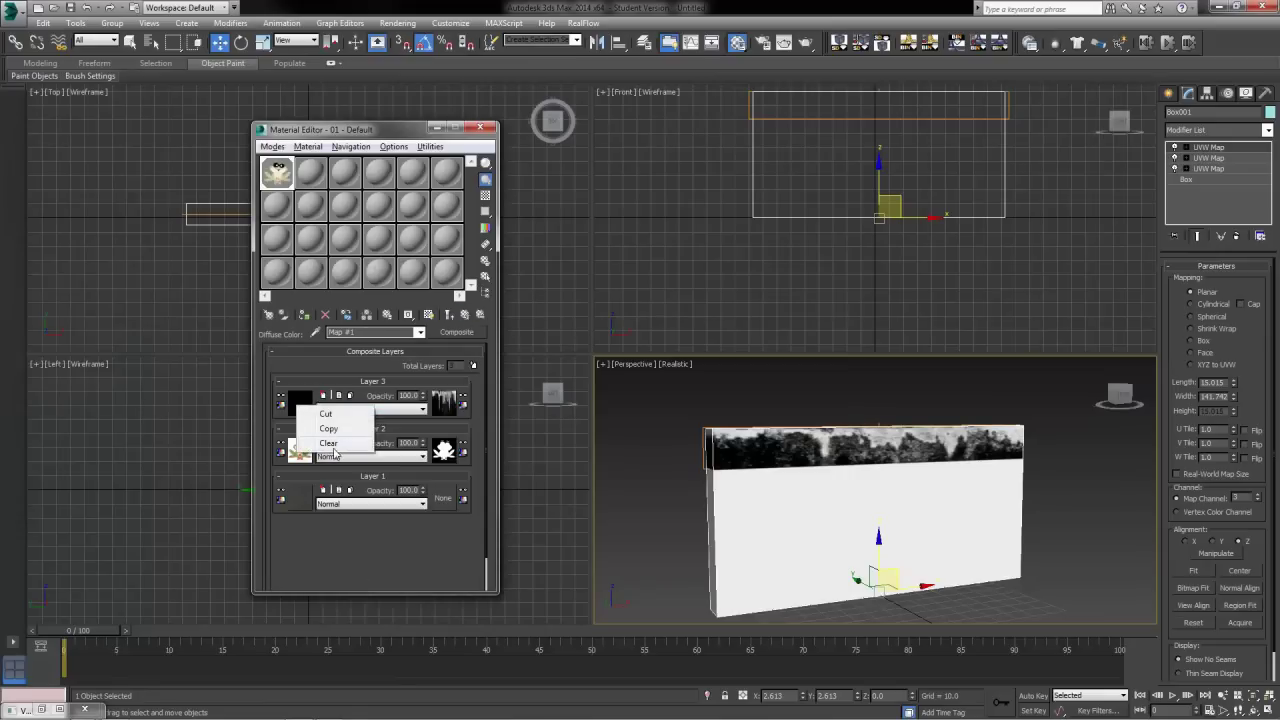
pyautogui.click(328, 443)
# Assign a Noise map as Layer 3's texture with a muted reddish-brown Color #1 and a dark brown Color #2.
pyautogui.click(299, 404)
pyautogui.doubleClick(585, 382)
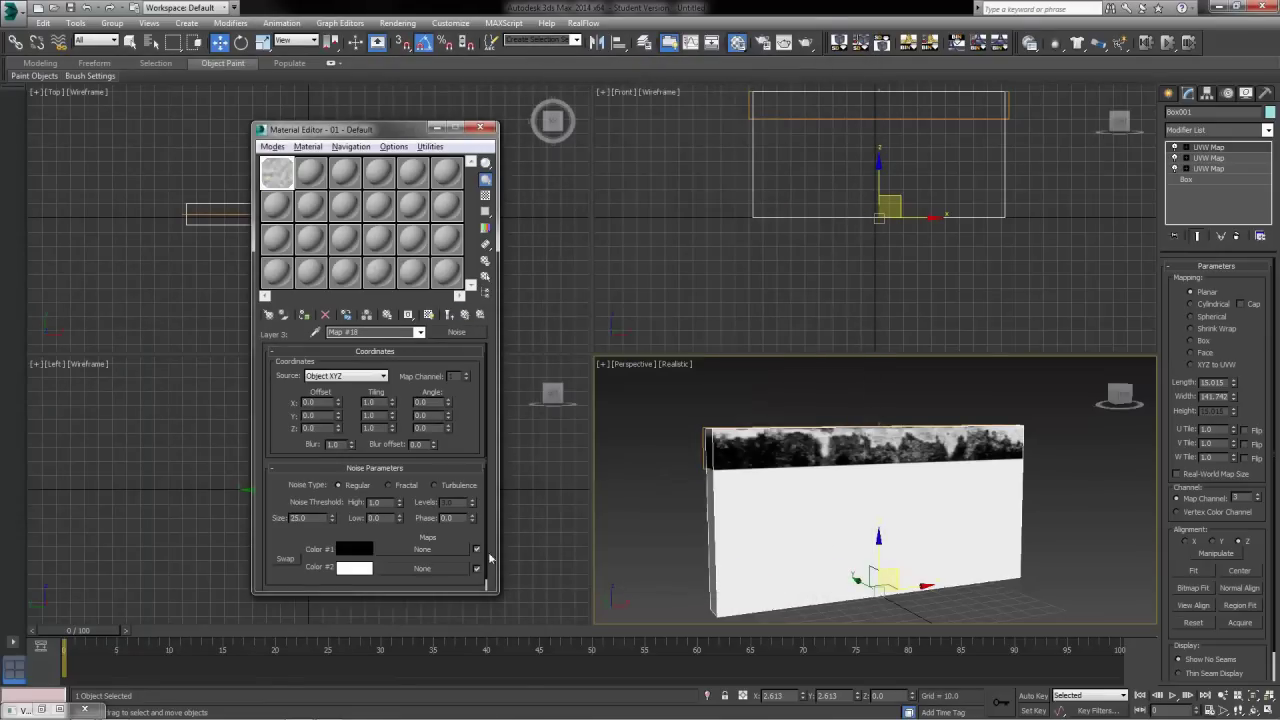
pyautogui.click(352, 568)
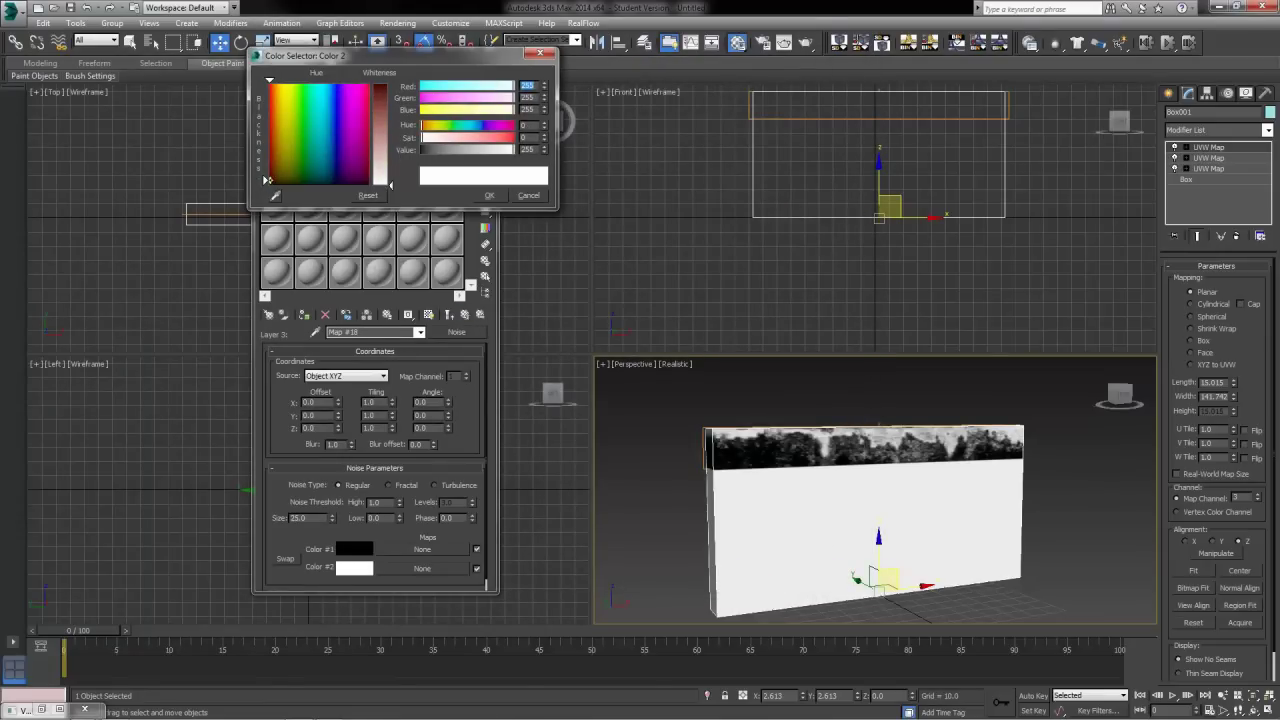
pyautogui.click(383, 100)
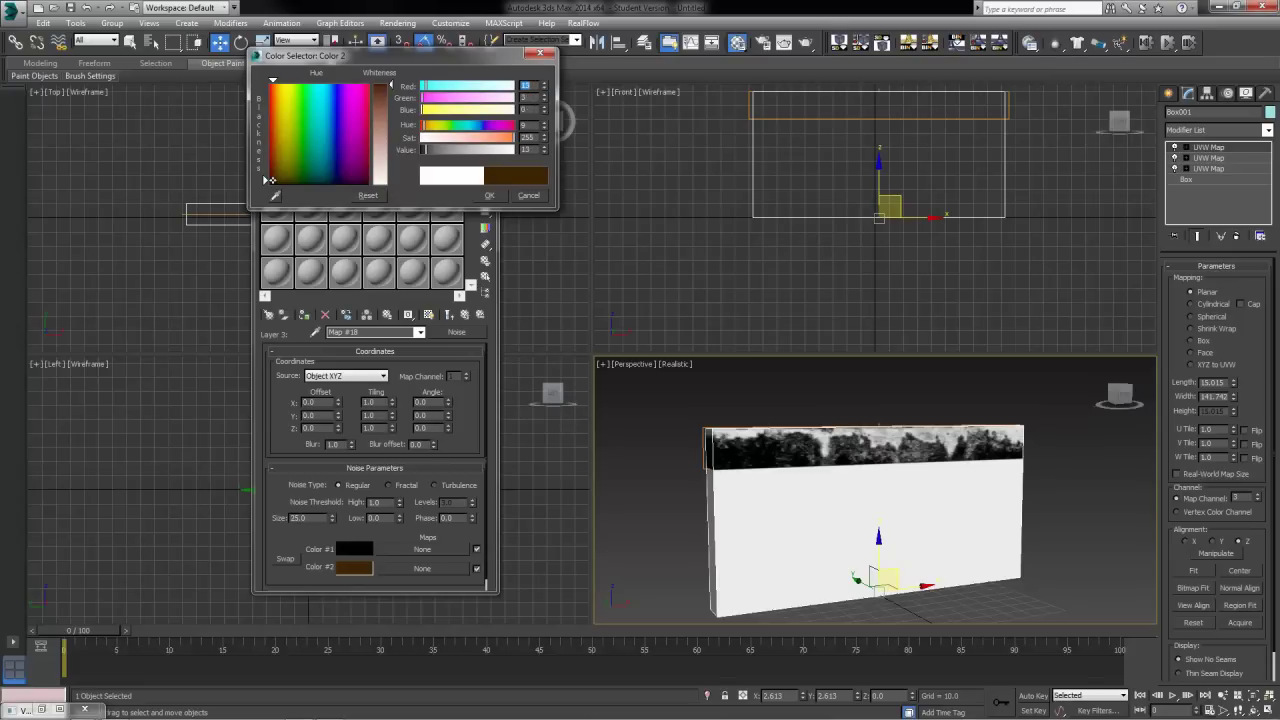
pyautogui.click(489, 195)
pyautogui.click(354, 548)
pyautogui.moveTo(279, 177); pyautogui.dragTo(272, 173)
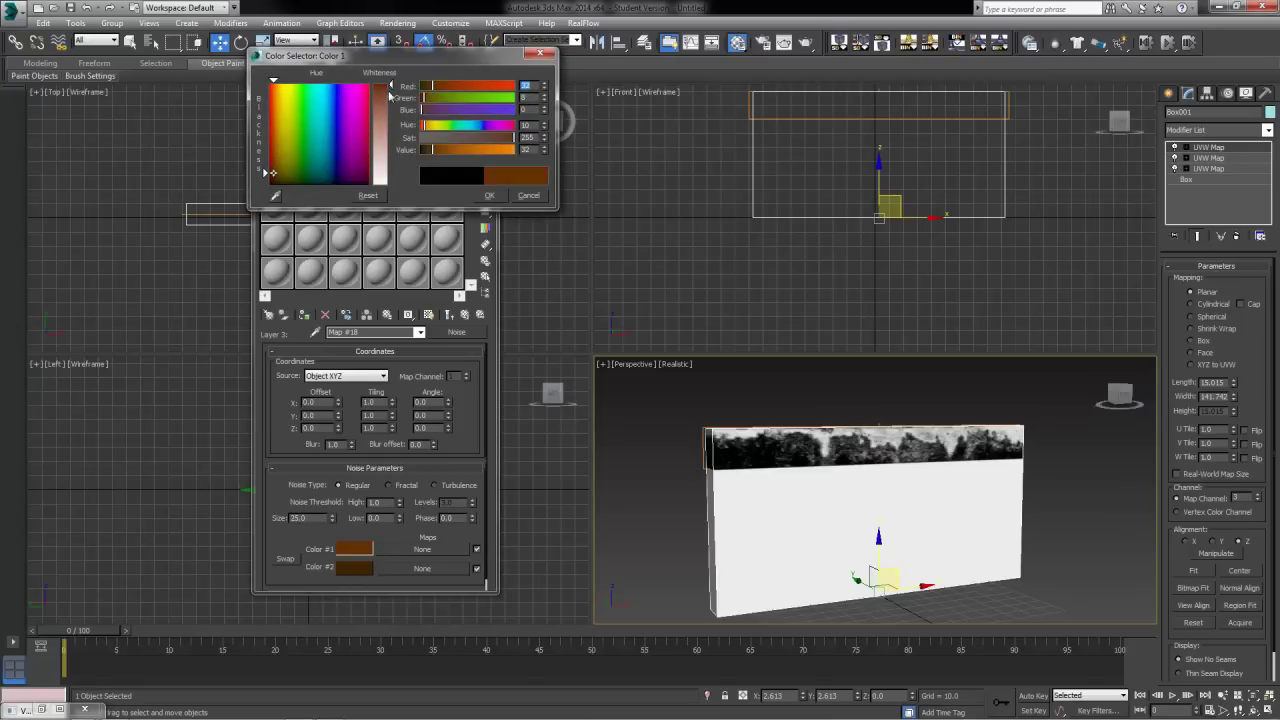
pyautogui.moveTo(391, 88); pyautogui.dragTo(391, 95)
pyautogui.click(496, 197)
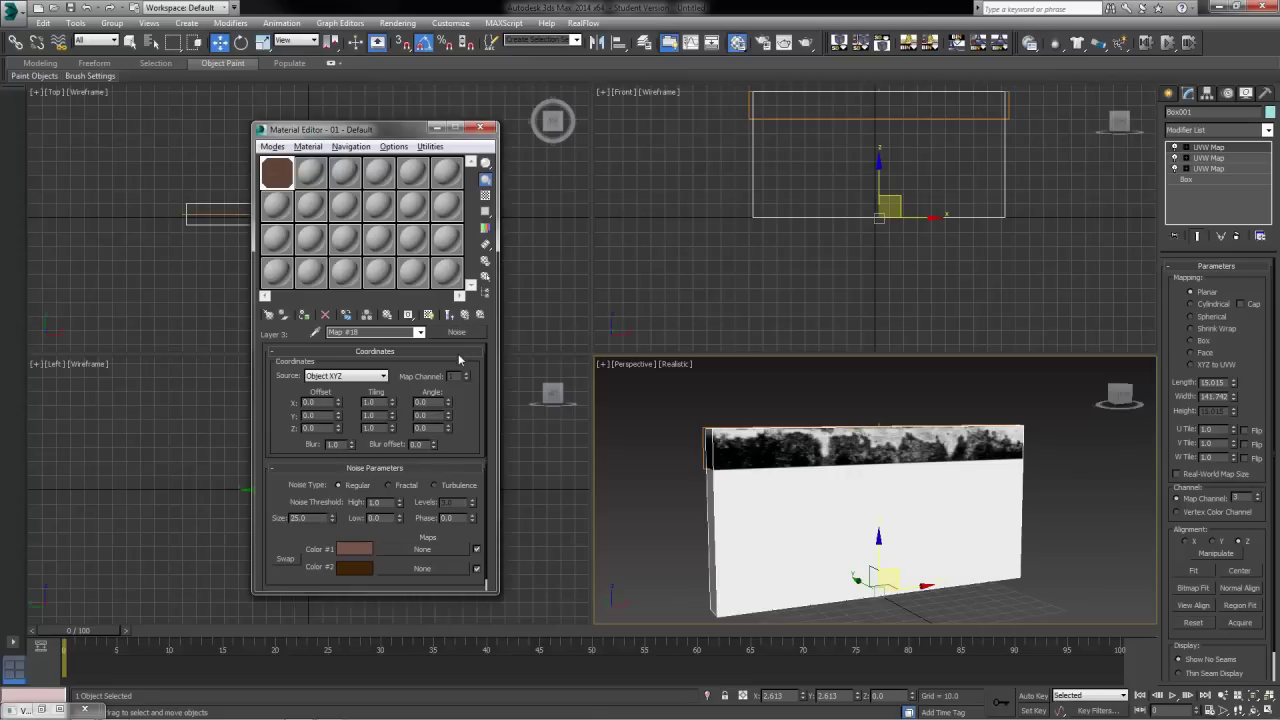
# Adjust the noise size, switch the noise type to Fractal with raised levels, and return to the Composite map.
pyautogui.doubleClick(299, 518)
pyautogui.click(390, 485)
pyautogui.moveTo(473, 504); pyautogui.dragTo(456, 288)
pyautogui.click(466, 316)
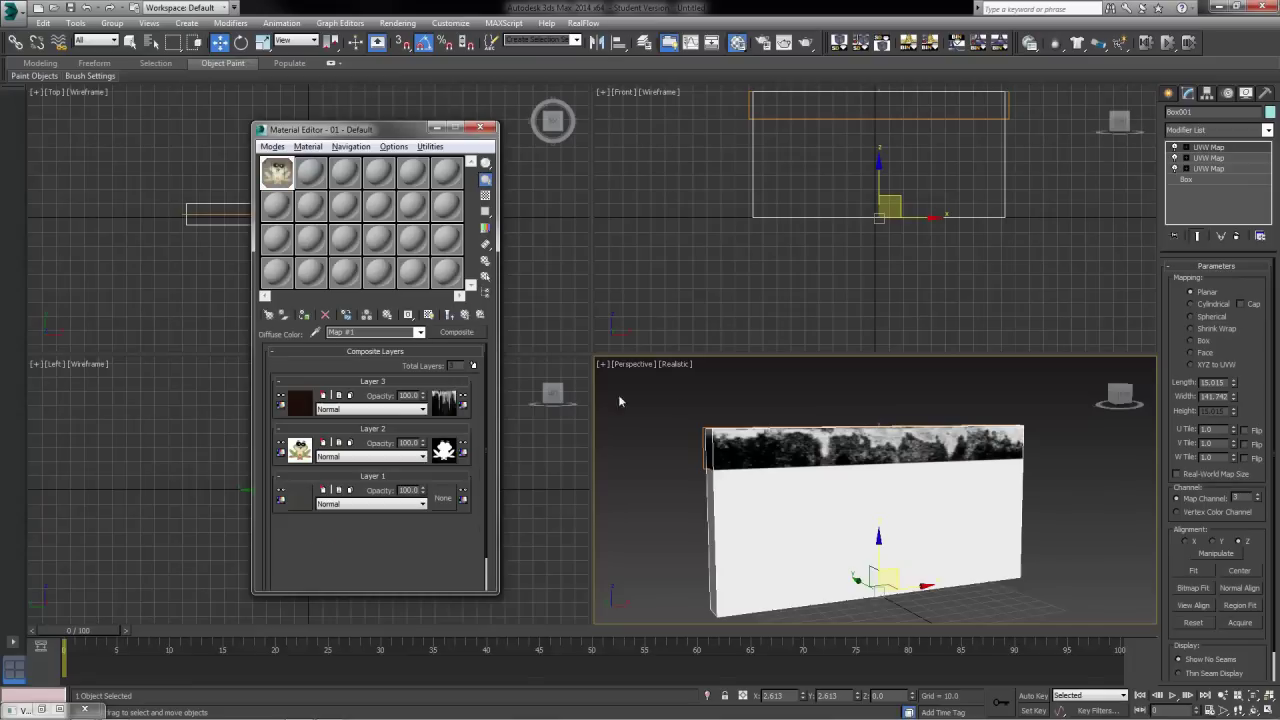
# Render the perspective view to check the grunge along the wall's upper edge, and close the render.
pyautogui.hotkey('shift', 'q')
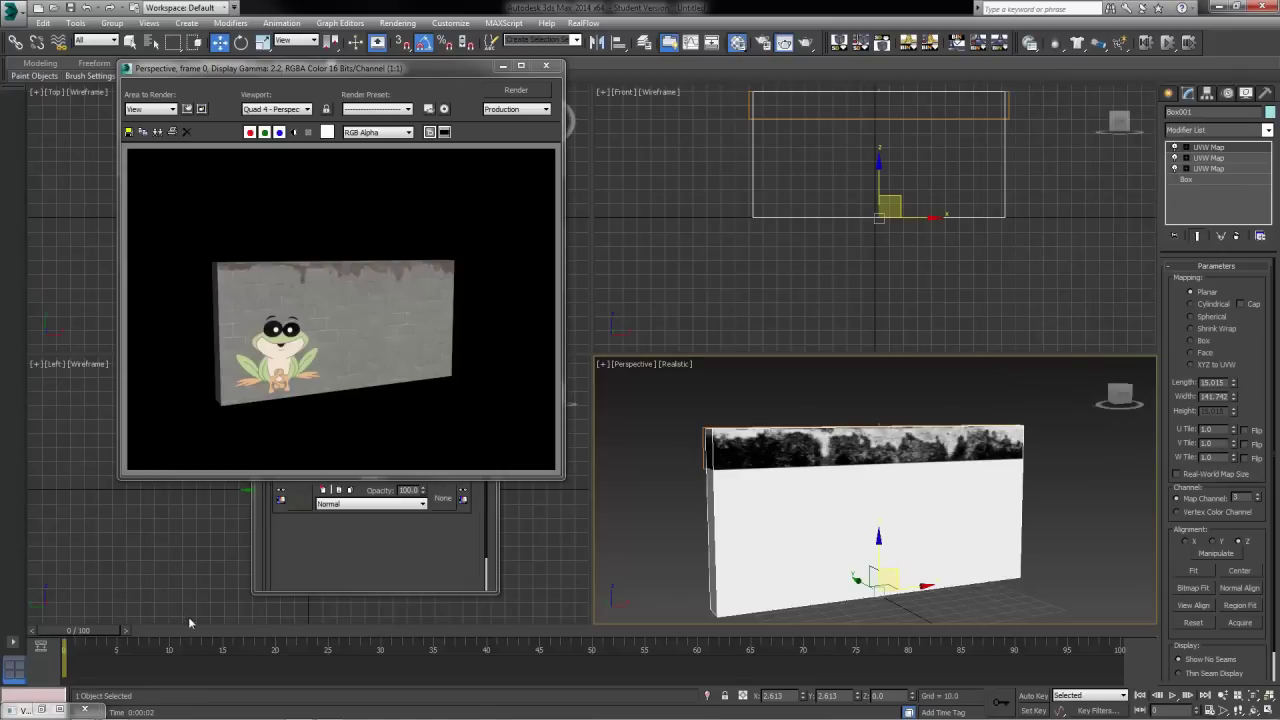
pyautogui.click(546, 65)
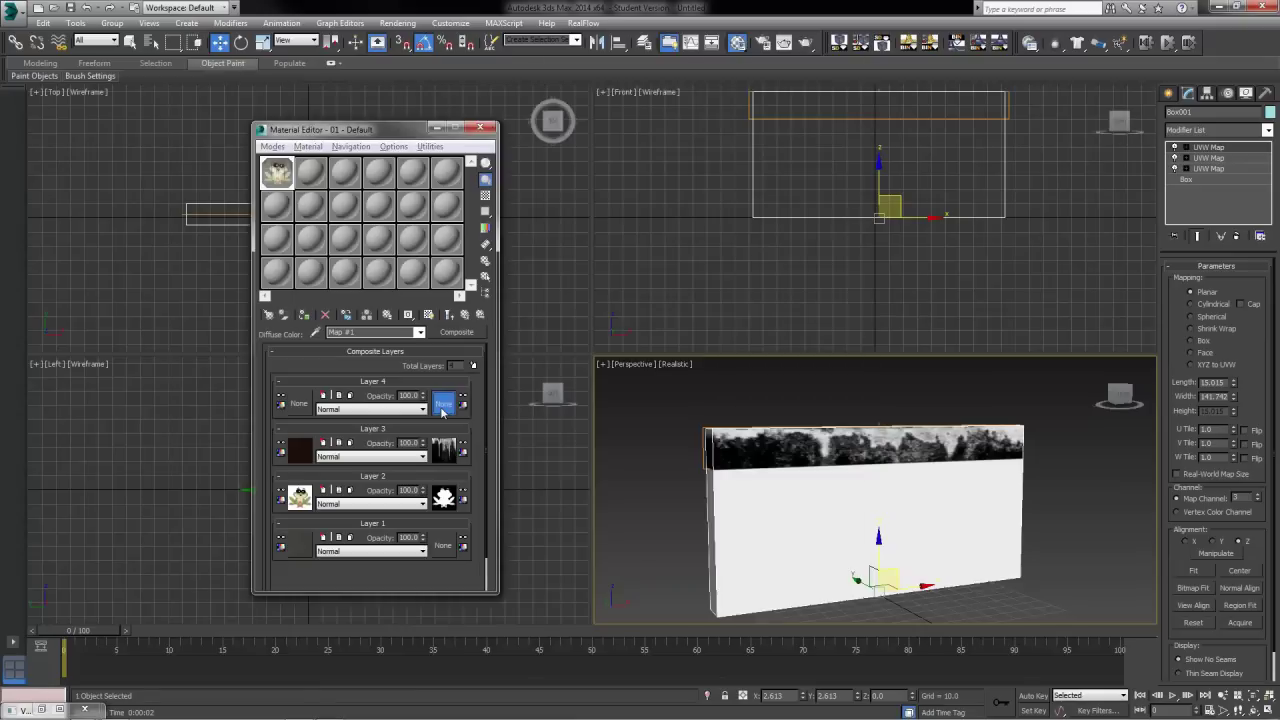
# Load bloodsmere_Mask as Layer 4's mask, set its map channel to 4, and return to the Composite map.
pyautogui.click(443, 403)
pyautogui.doubleClick(597, 155)
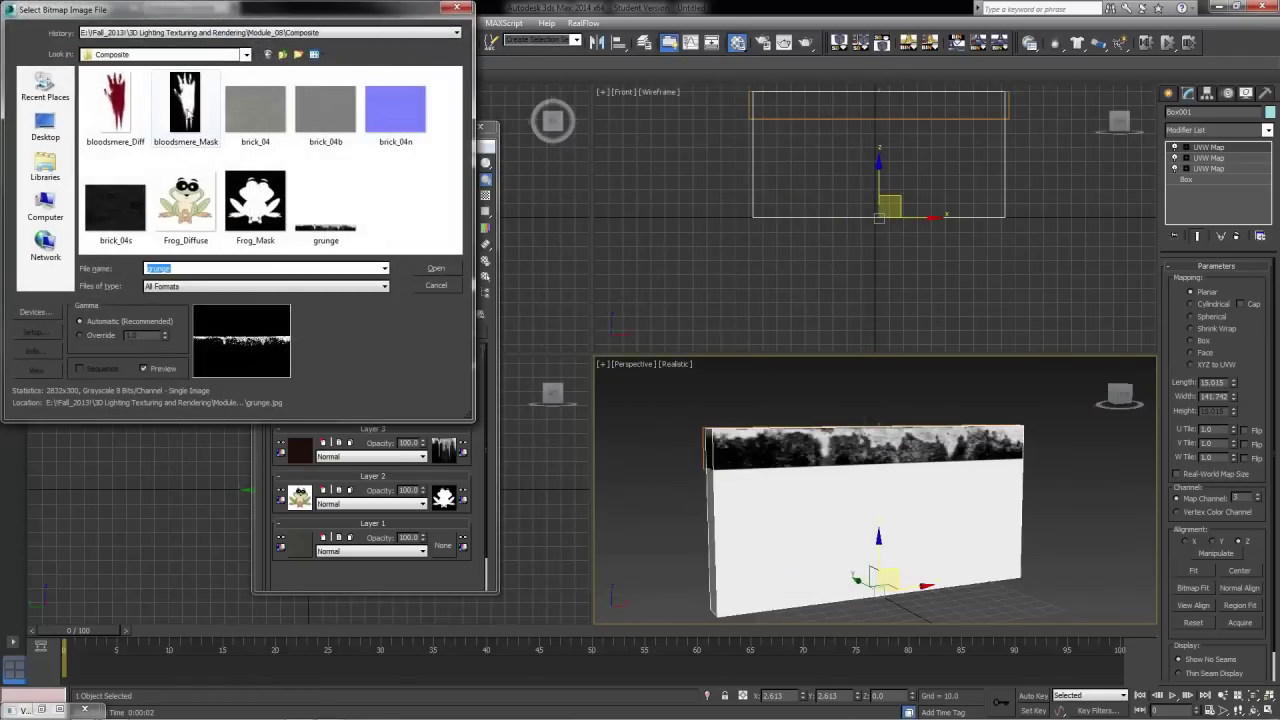
pyautogui.doubleClick(194, 131)
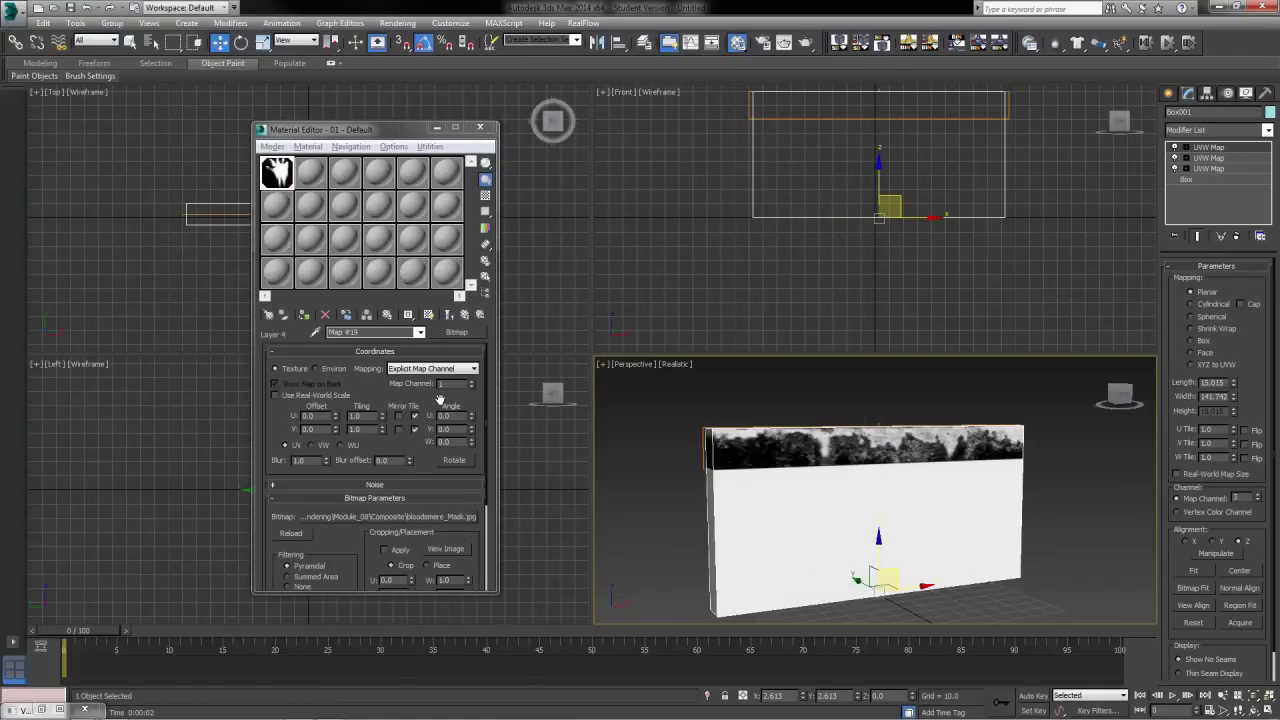
pyautogui.doubleClick(472, 382)
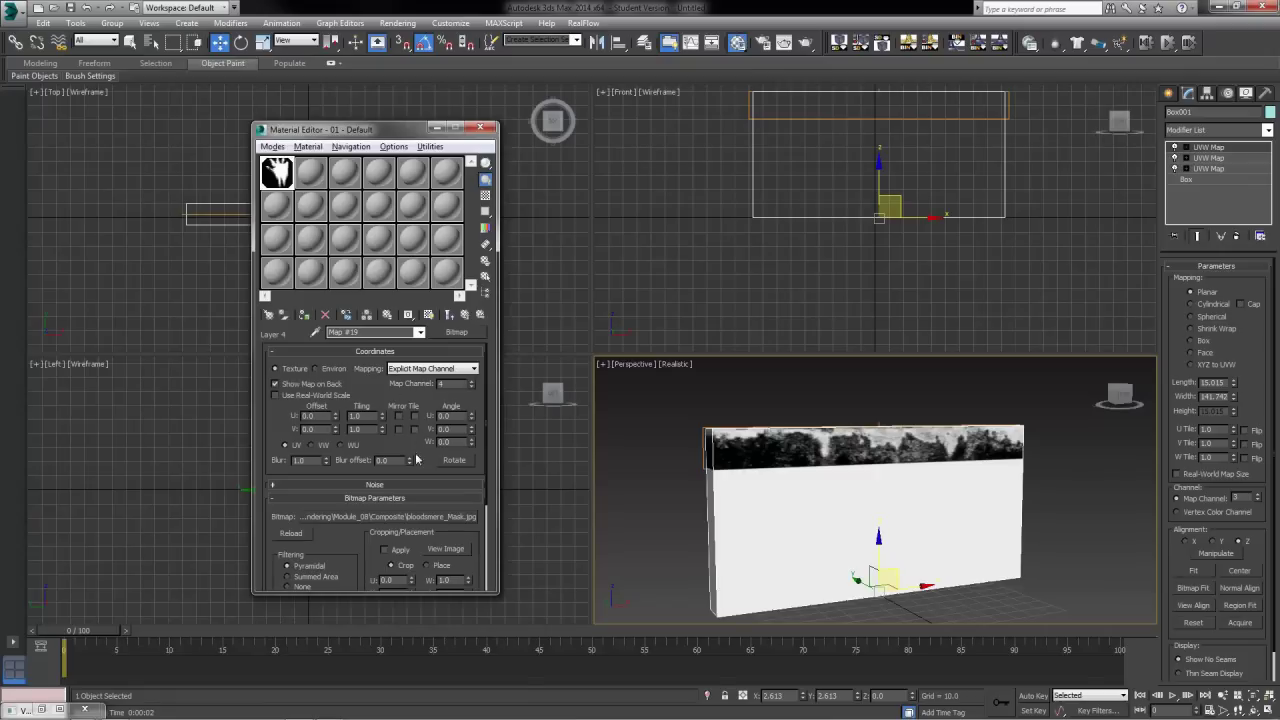
pyautogui.click(465, 314)
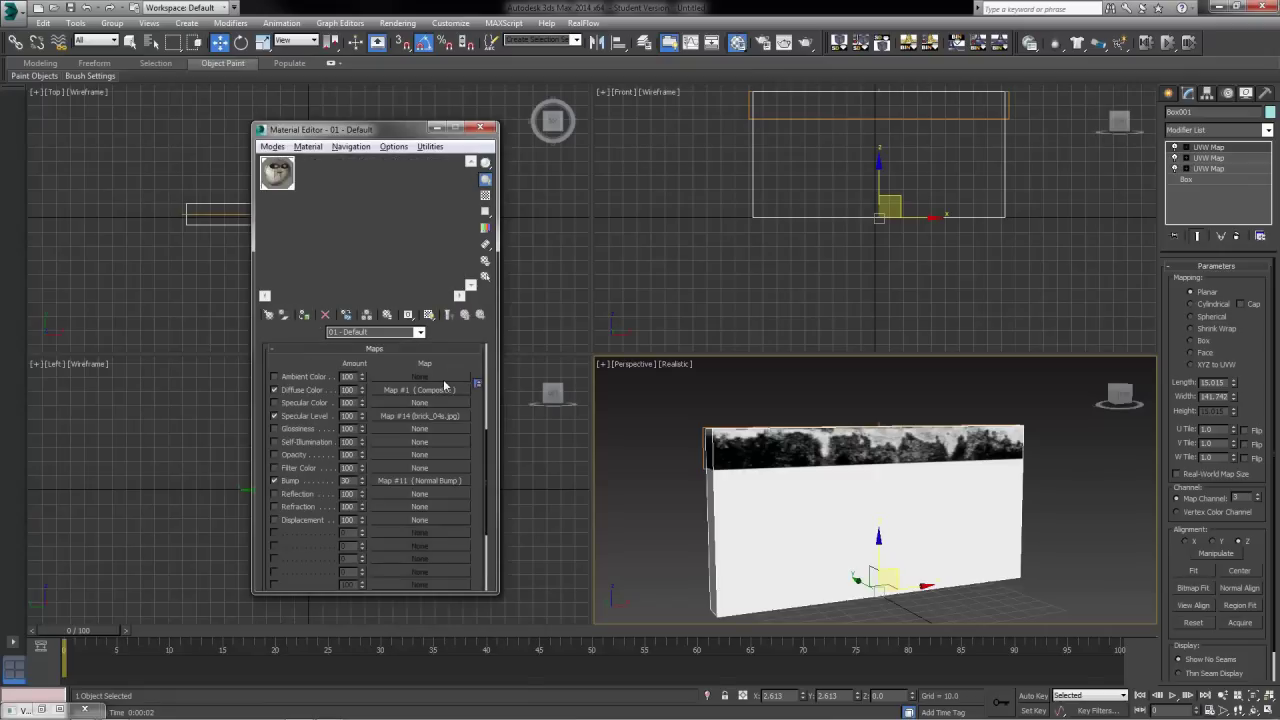
pyautogui.click(446, 392)
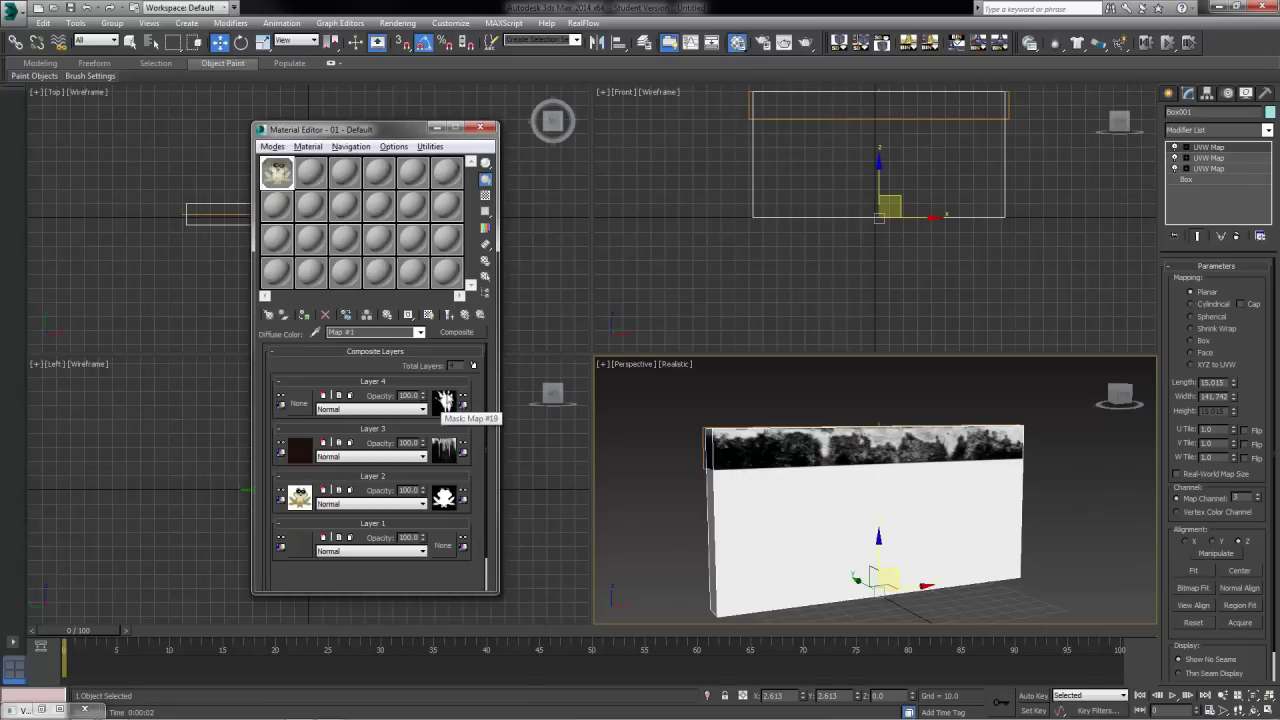
# Copy Layer 4's mask into its texture slot, replace the copy's bitmap with bloodsmere_Diff, and show that map in the viewport.
pyautogui.moveTo(318, 403); pyautogui.dragTo(303, 409)
pyautogui.click(347, 398)
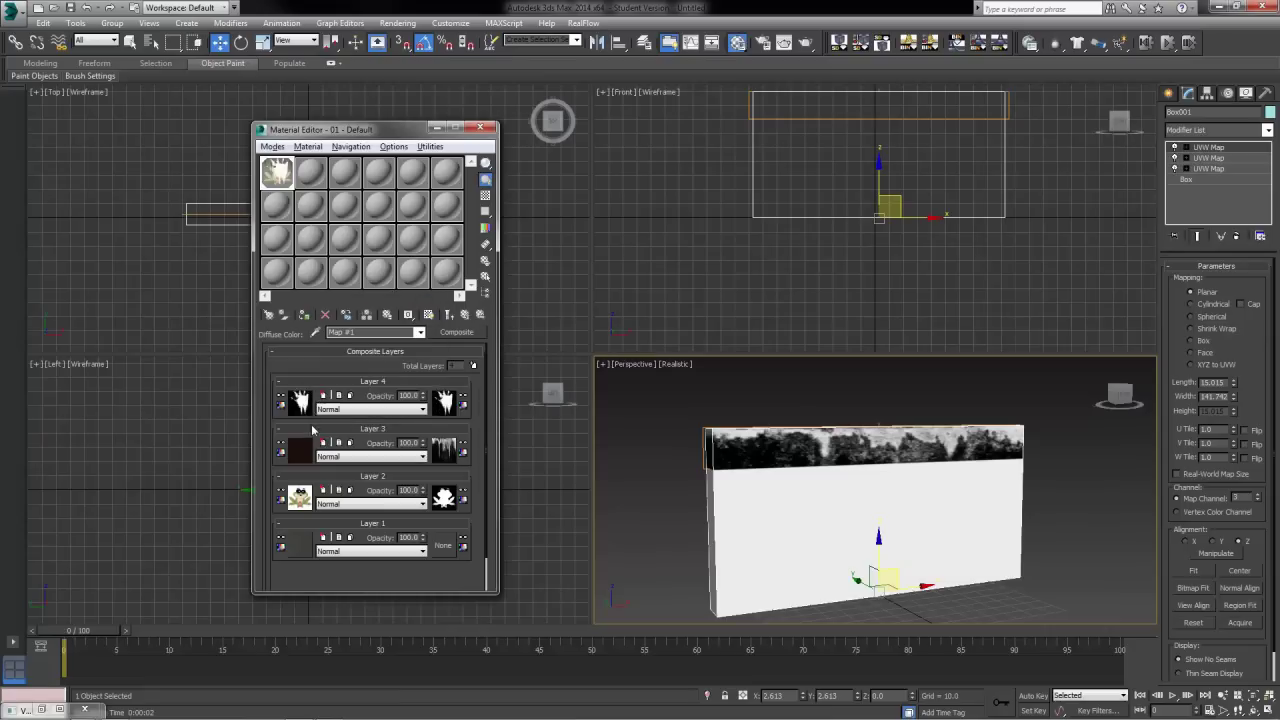
pyautogui.click(301, 405)
pyautogui.click(368, 517)
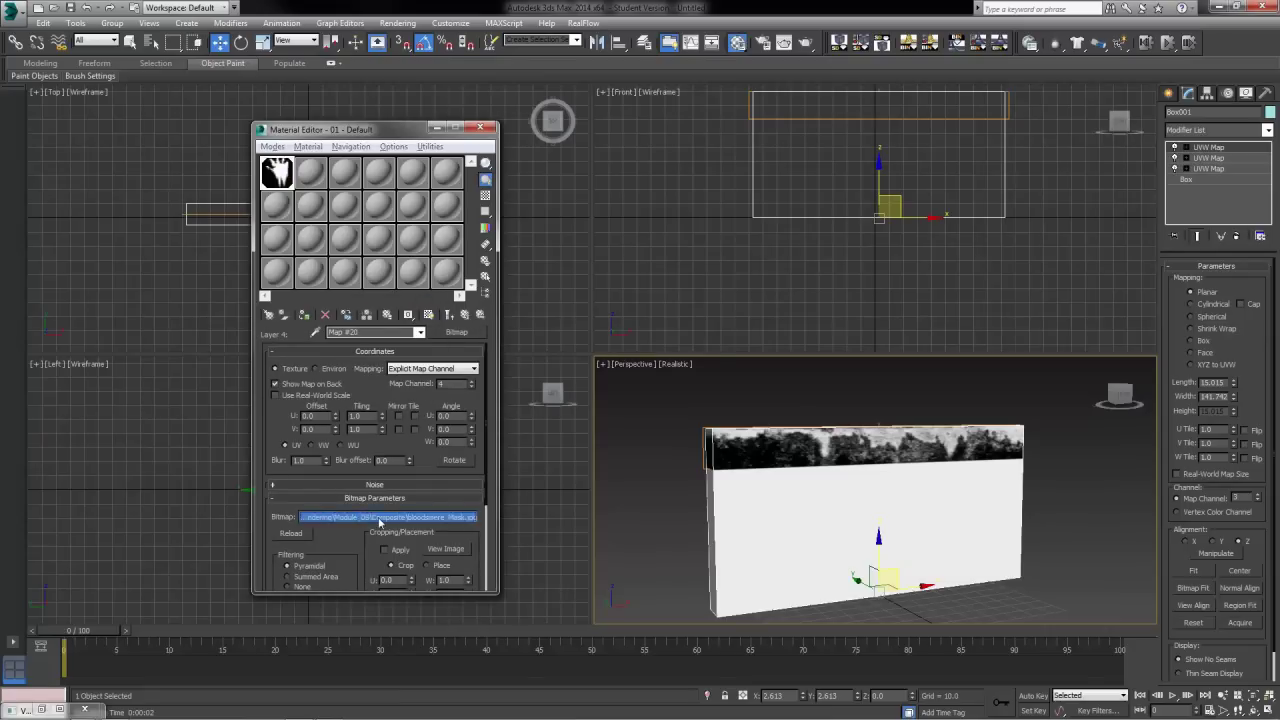
pyautogui.click(371, 258)
pyautogui.doubleClick(371, 258)
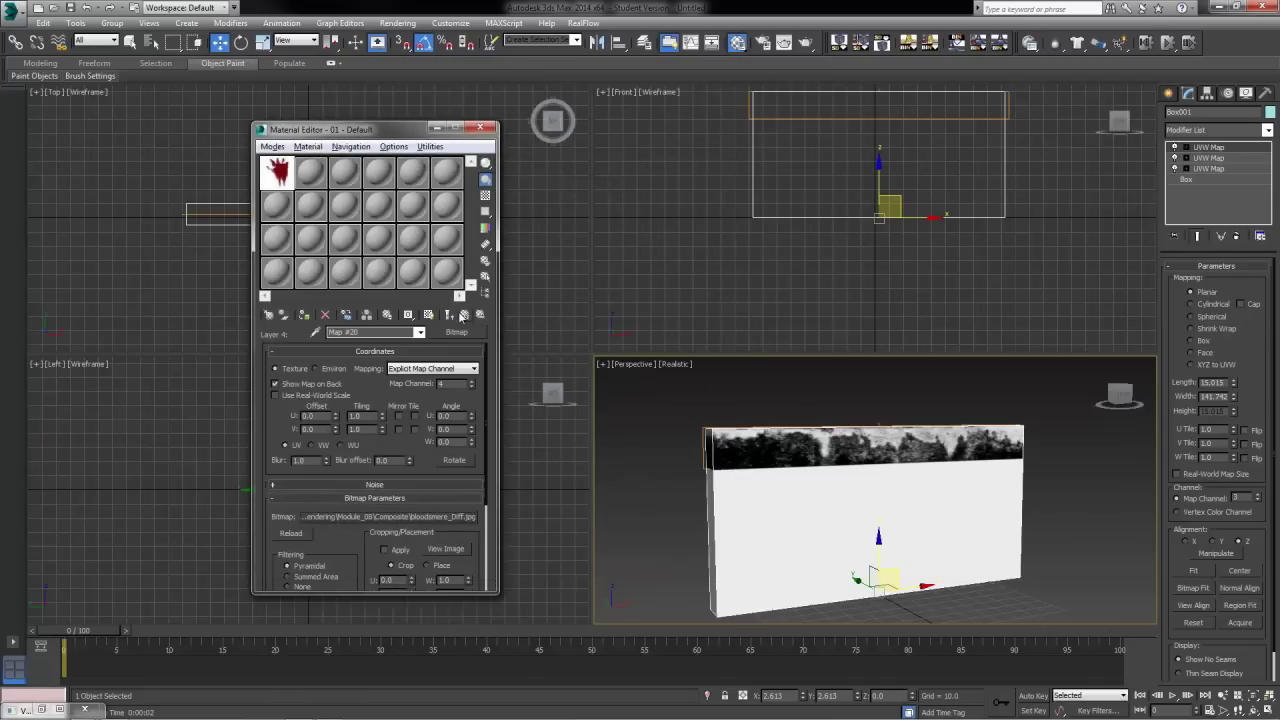
pyautogui.click(465, 315)
pyautogui.click(300, 403)
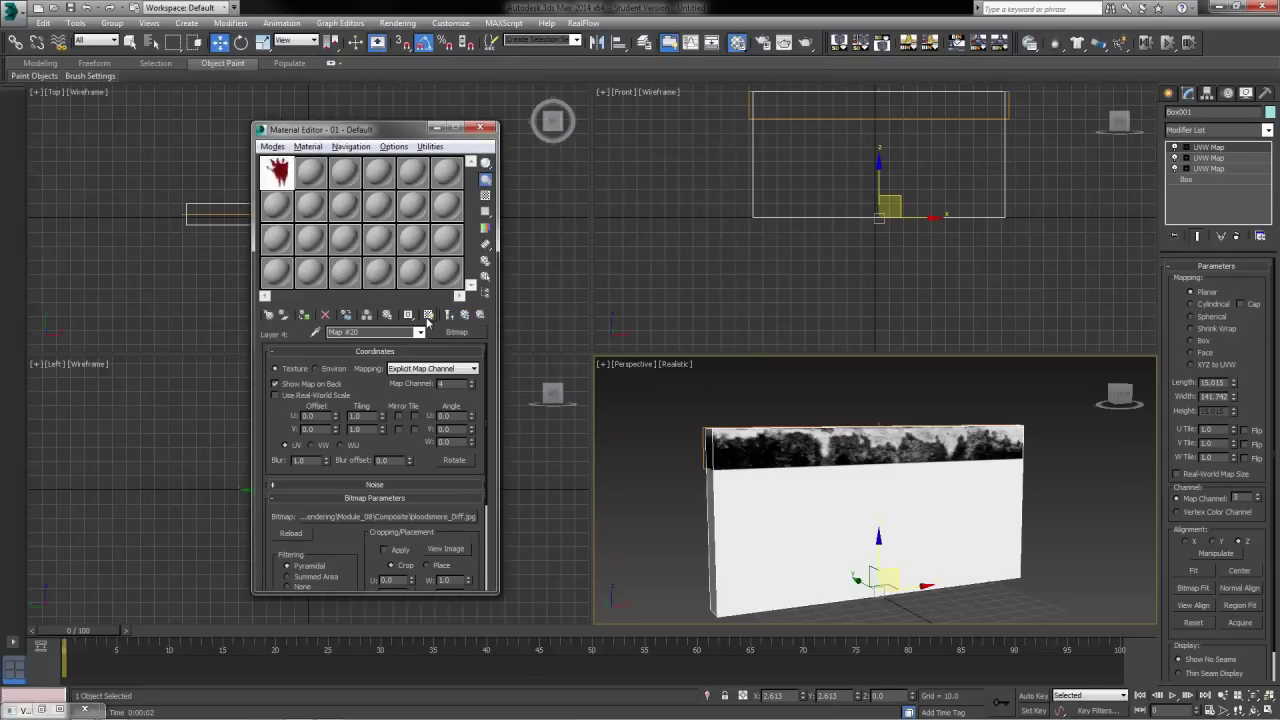
pyautogui.click(429, 315)
# Add another UVW Map modifier to the wall box and set its map channel to 4.
pyautogui.click(1218, 130)
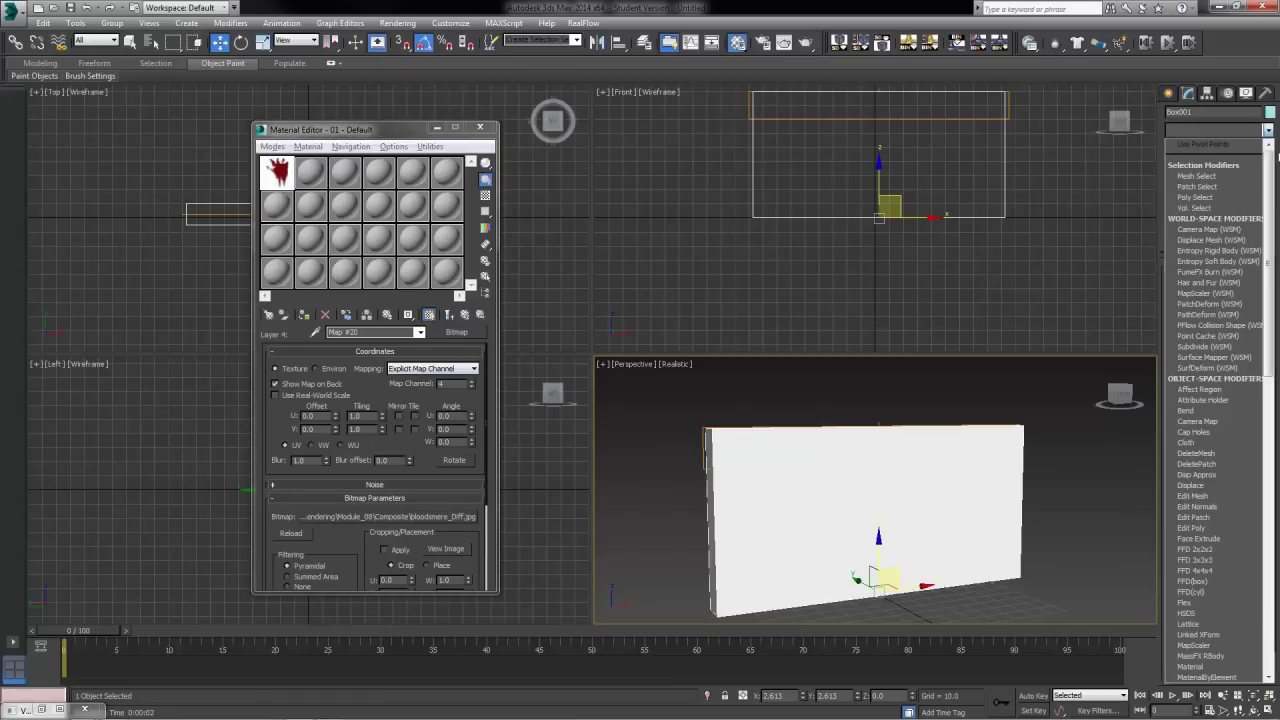
pyautogui.scroll(-5, 1253, 600)
pyautogui.scroll(-3, 1253, 600)
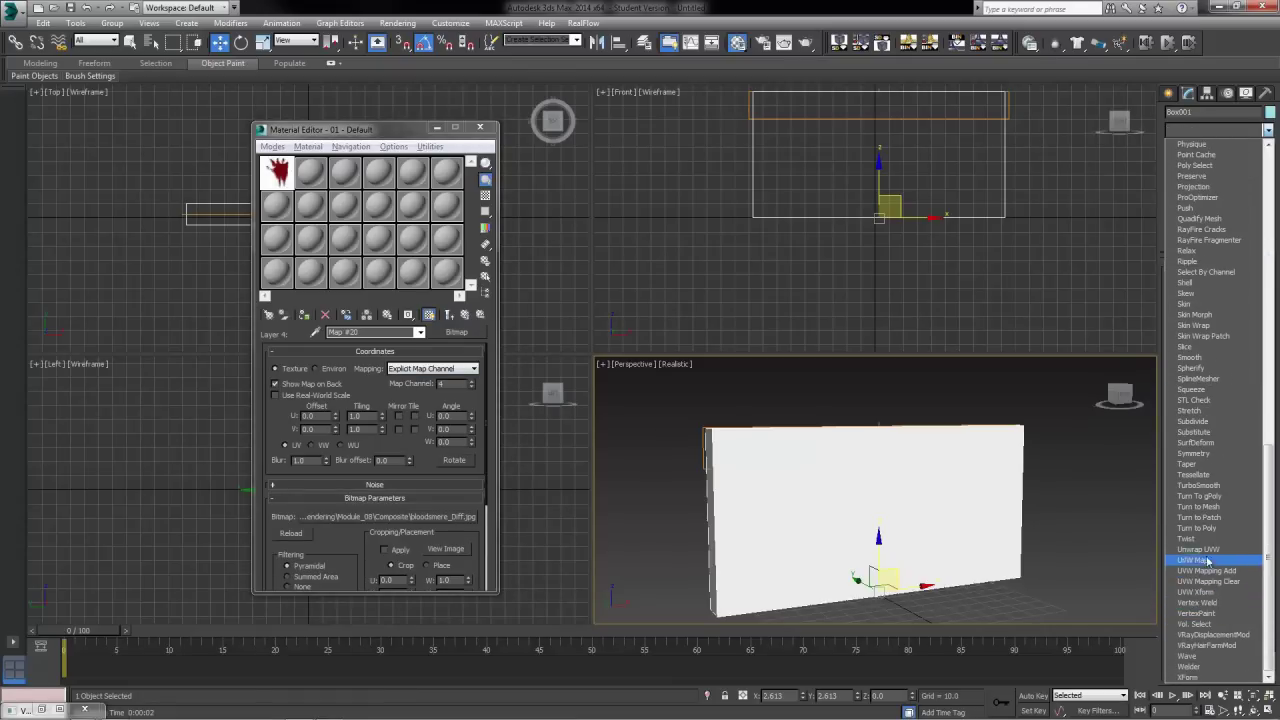
pyautogui.click(1210, 558)
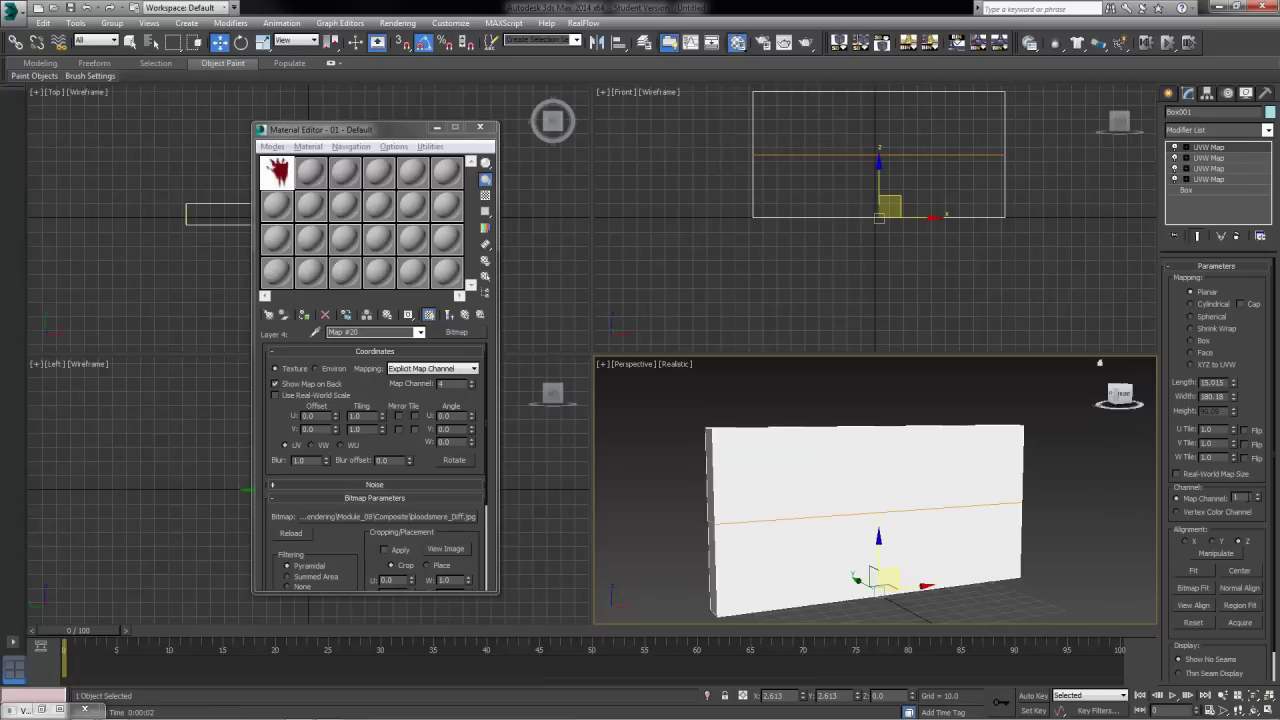
pyautogui.click(1174, 499)
pyautogui.write('4')
pyautogui.press('Return')
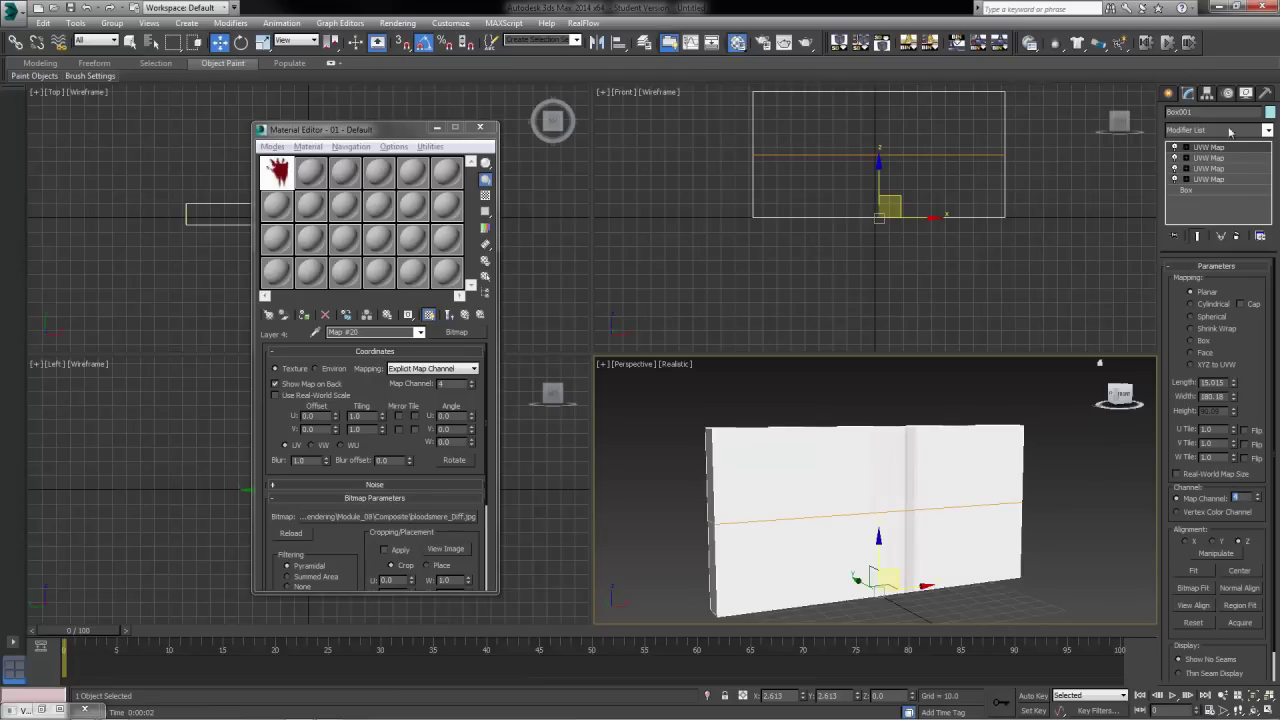
# Rotate the new mapping gizmo upright to face the wall's front and bitmap-fit it to bloodsmere_Diff.
pyautogui.click(1175, 147)
pyautogui.click(1209, 158)
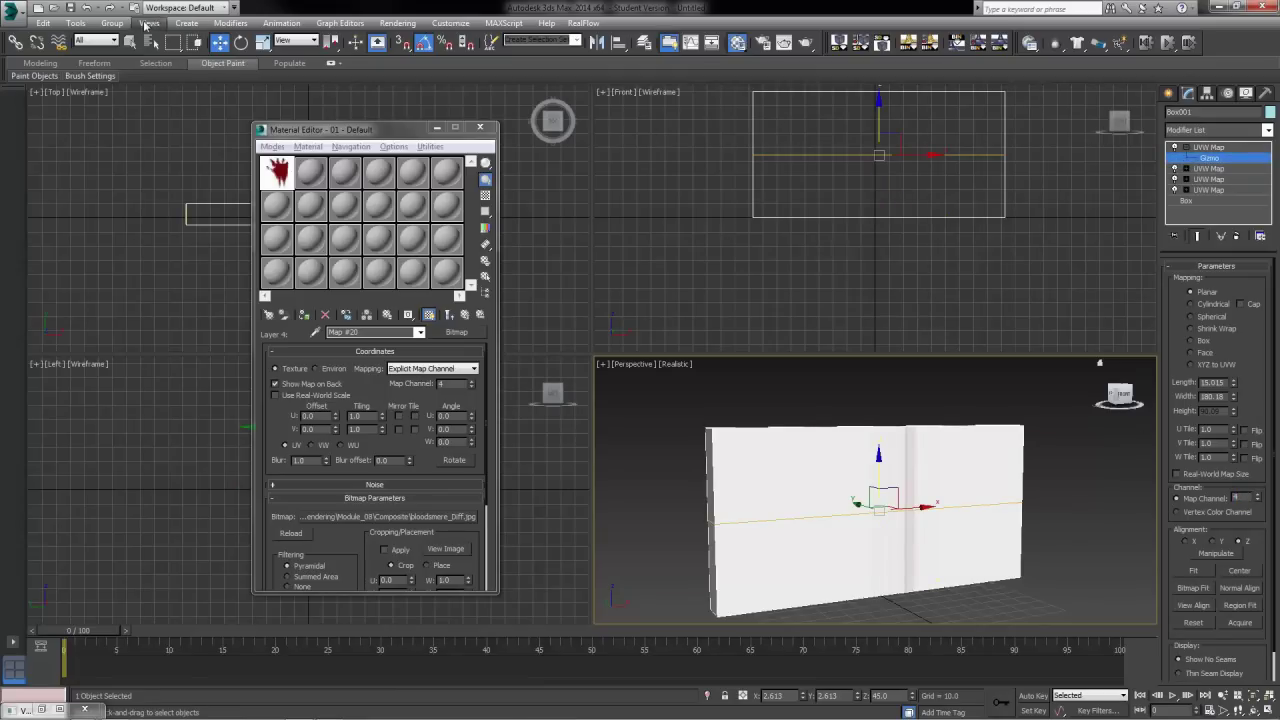
pyautogui.click(241, 43)
pyautogui.moveTo(867, 447); pyautogui.dragTo(867, 517)
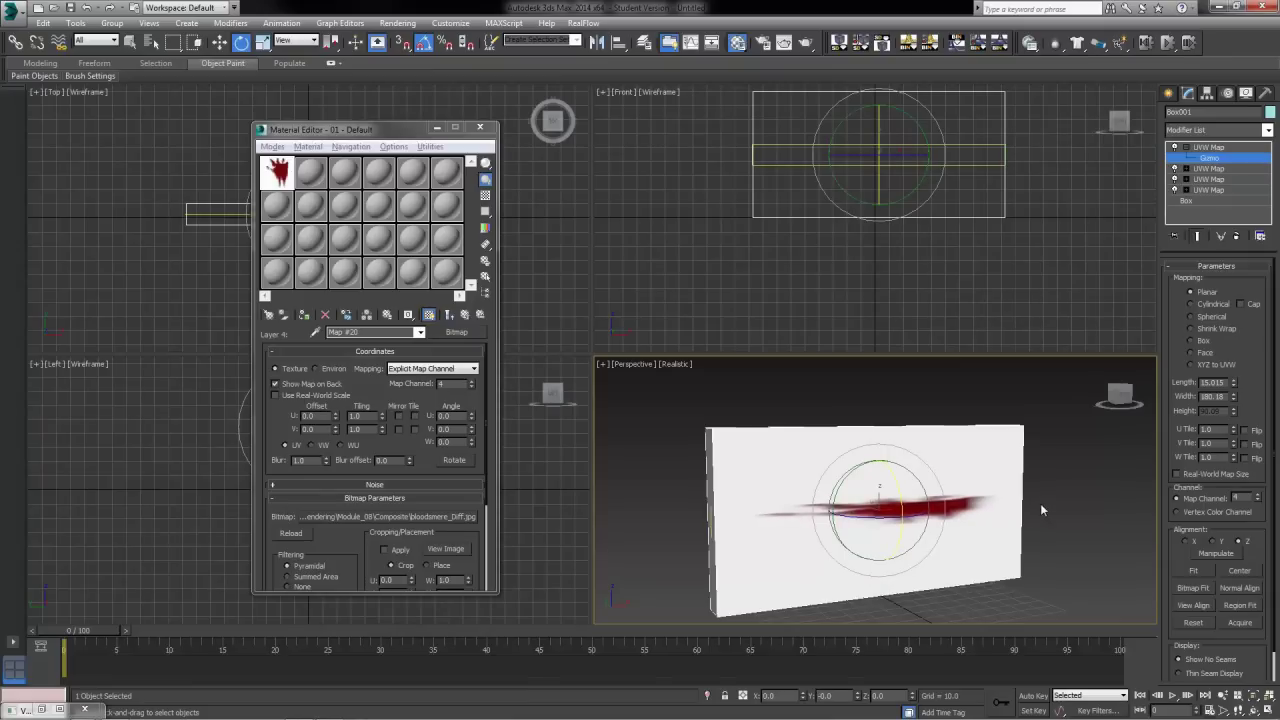
pyautogui.click(1208, 588)
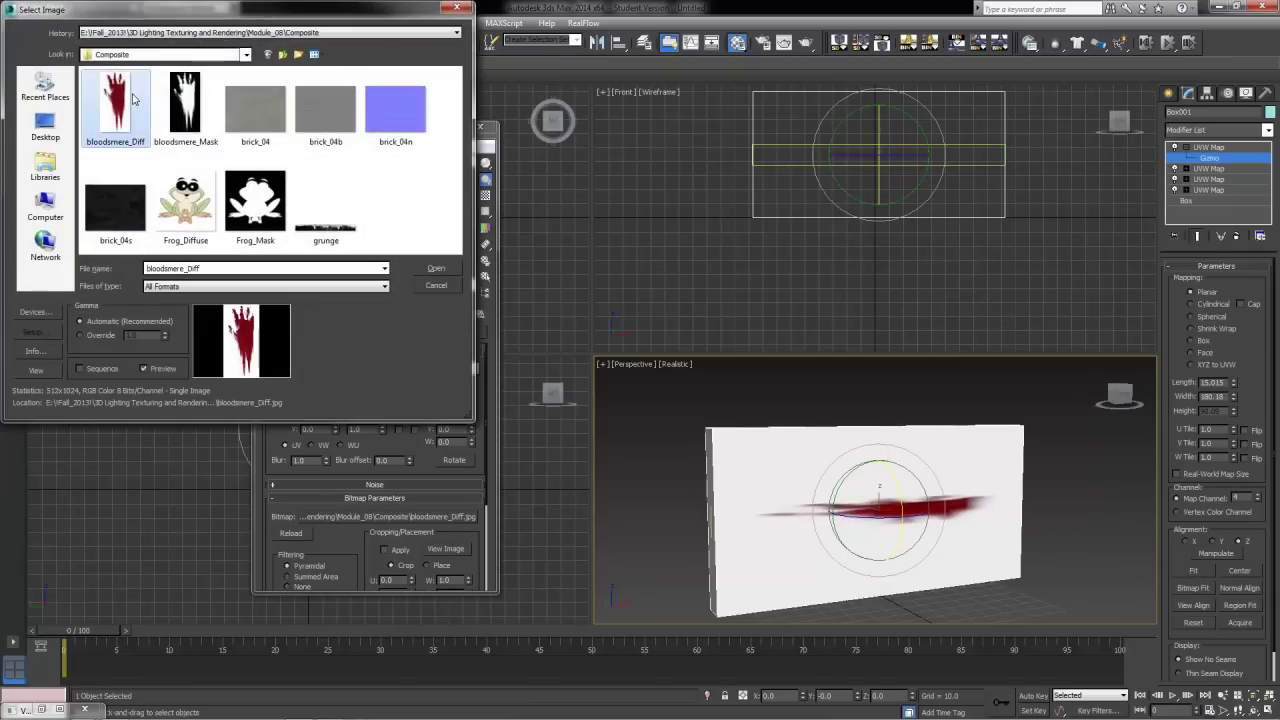
pyautogui.doubleClick(114, 108)
# Enlarge the blood smear gizmo, move it toward the wall's upper right to about X 48, Z 58, and leave gizmo editing.
pyautogui.click(262, 43)
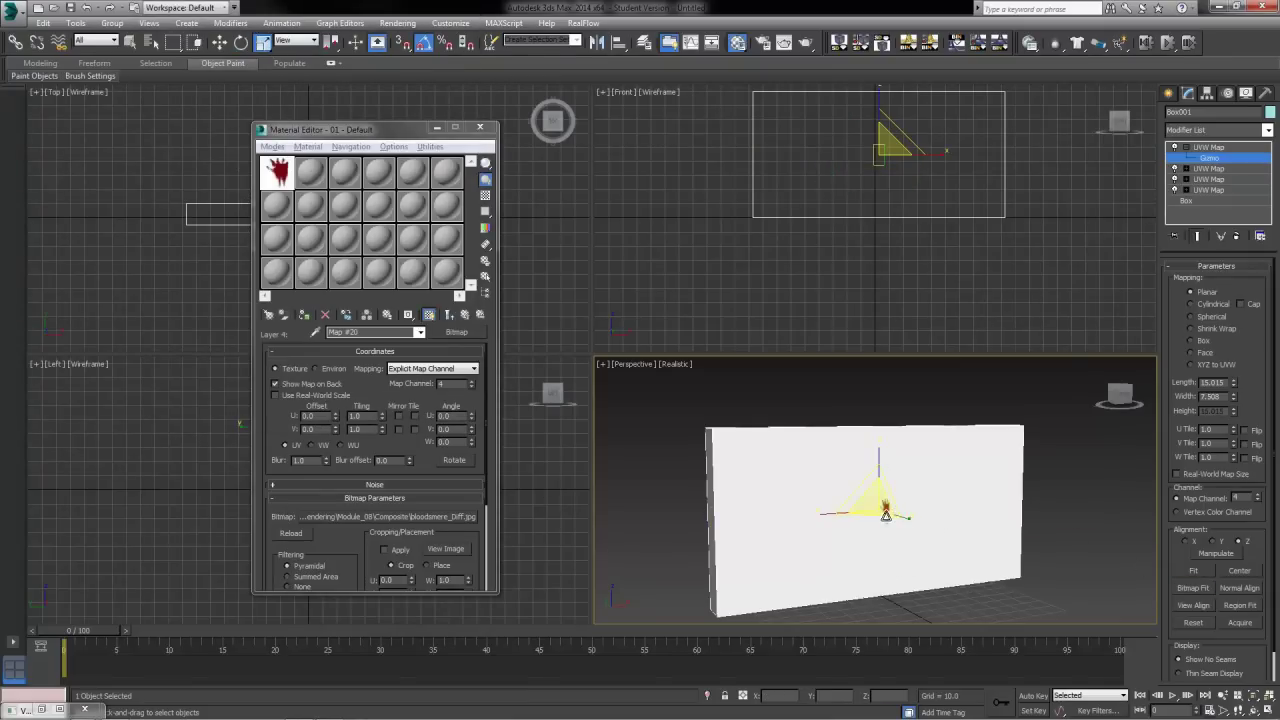
pyautogui.moveTo(881, 508); pyautogui.dragTo(958, 420)
pyautogui.click(219, 43)
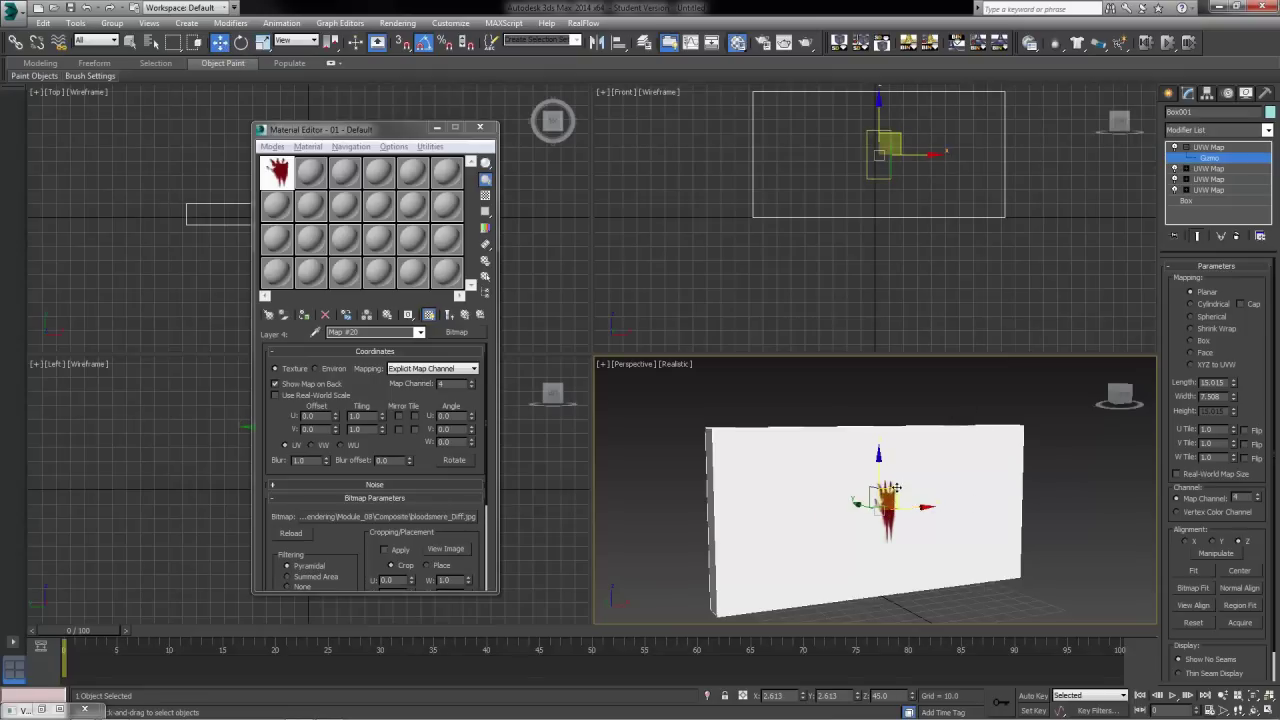
pyautogui.moveTo(900, 489); pyautogui.dragTo(975, 461)
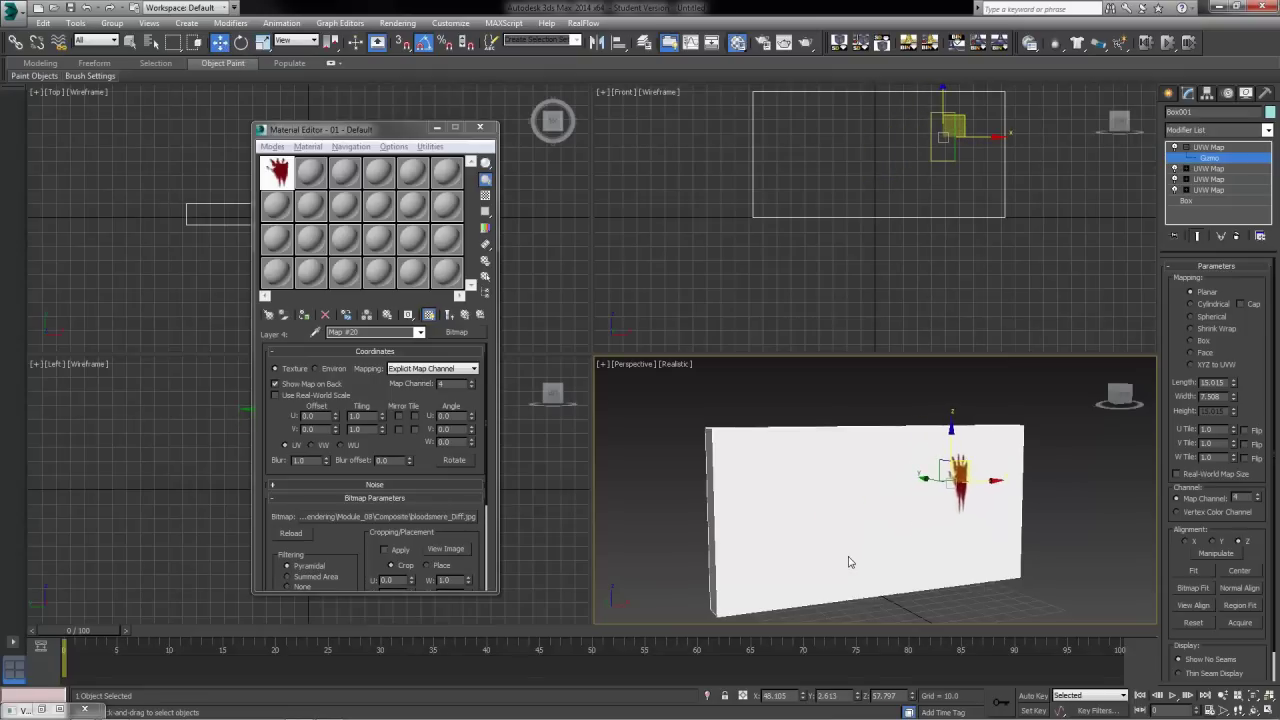
pyautogui.click(1215, 148)
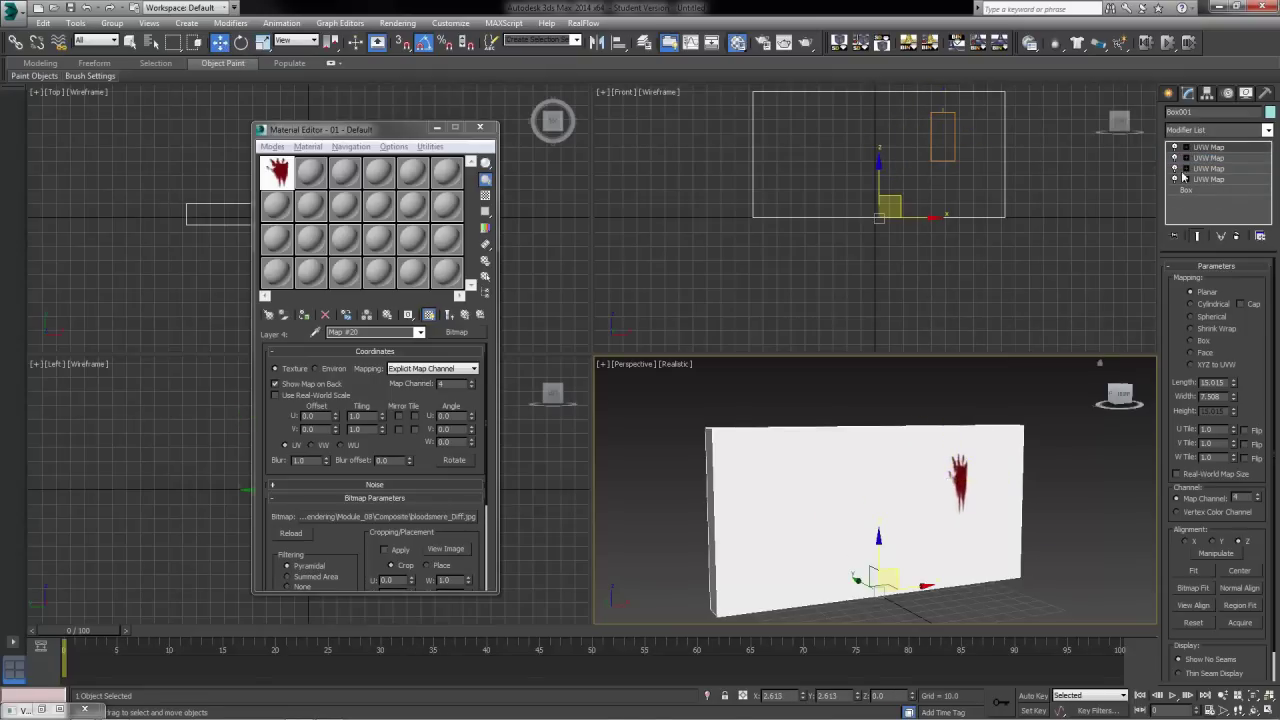
# Deselect the wall and render the perspective view to check the blood smear layer.
pyautogui.click(1082, 451)
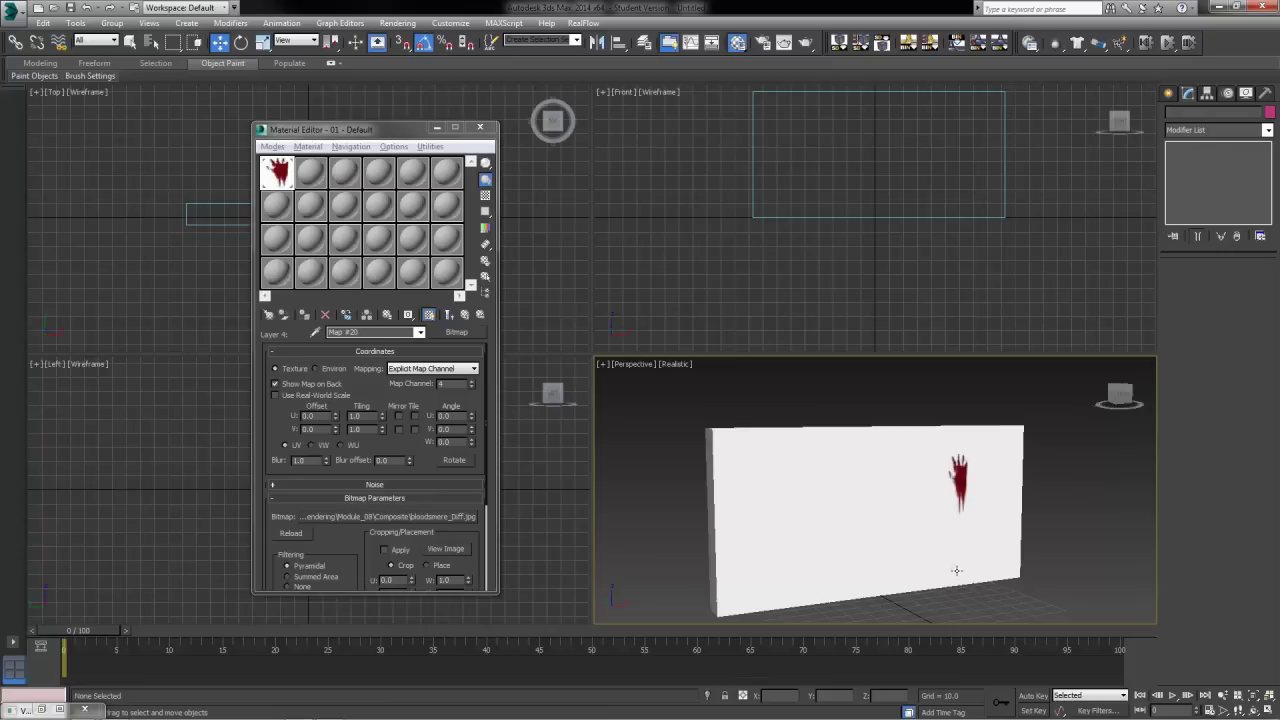
pyautogui.click(805, 42)
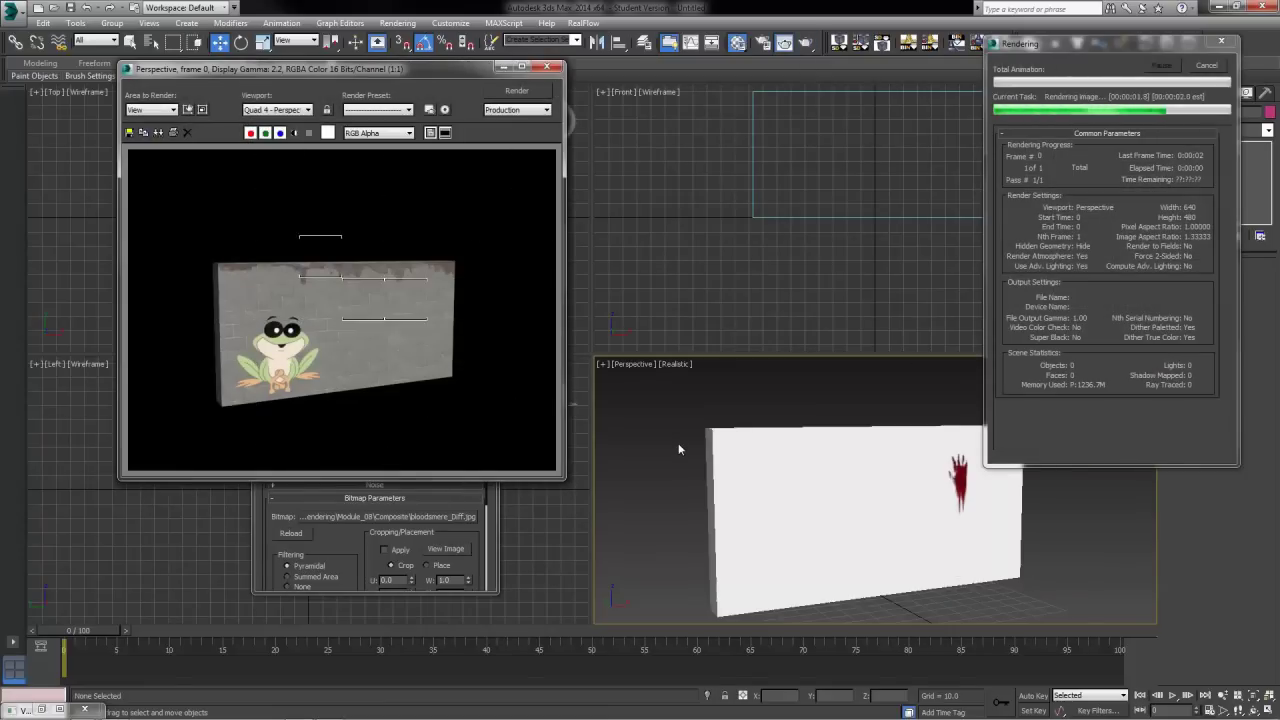